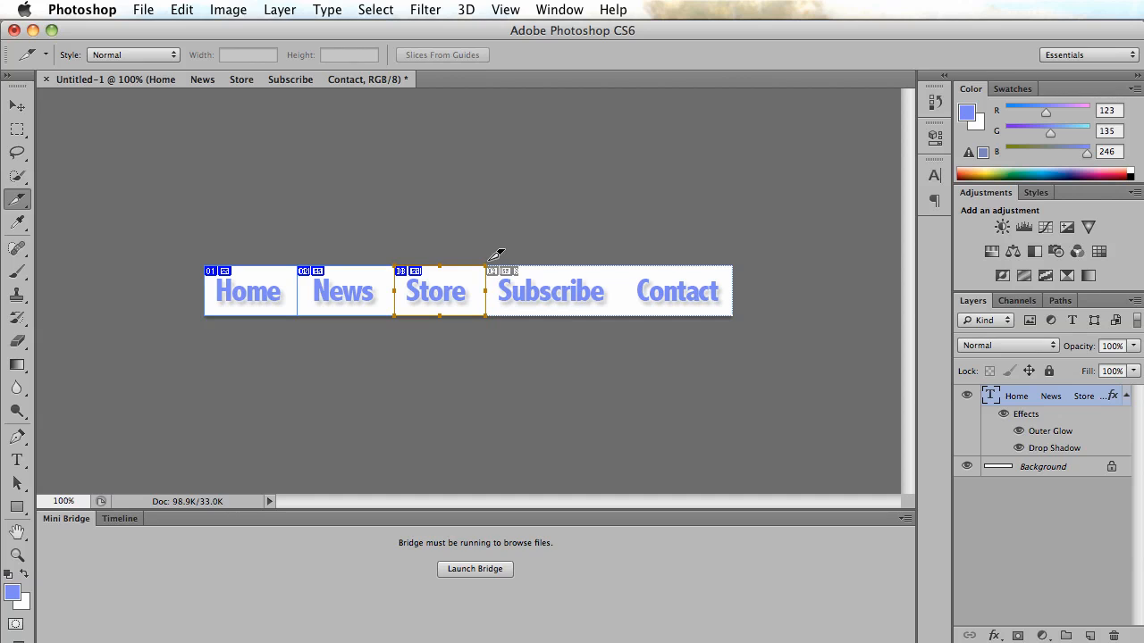
Draw slices around the Subscribe and Contact buttons of the navigation bar.
{"action": "left_click_drag", "start_coordinate": [487, 265], "coordinate": [630, 316]}
{"action": "left_click_drag", "start_coordinate": [623, 266], "coordinate": [731, 316]}
{"action": "left_click", "coordinate": [17, 105]}
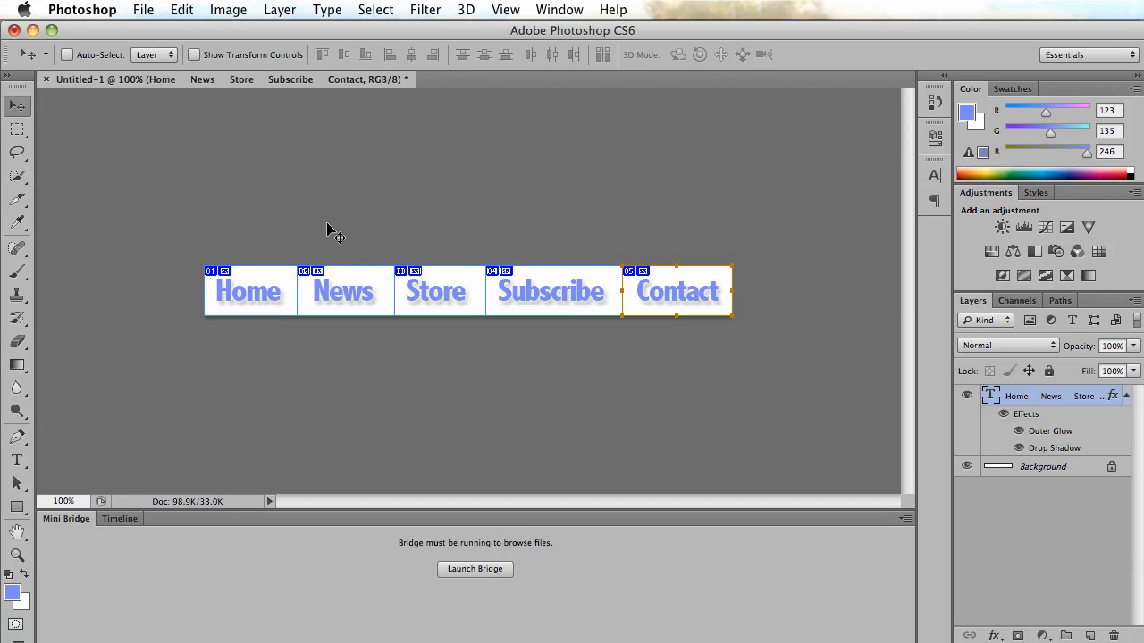
Open Save for Web and set the optimized output format to GIF.
{"action": "left_click", "coordinate": [148, 7]}
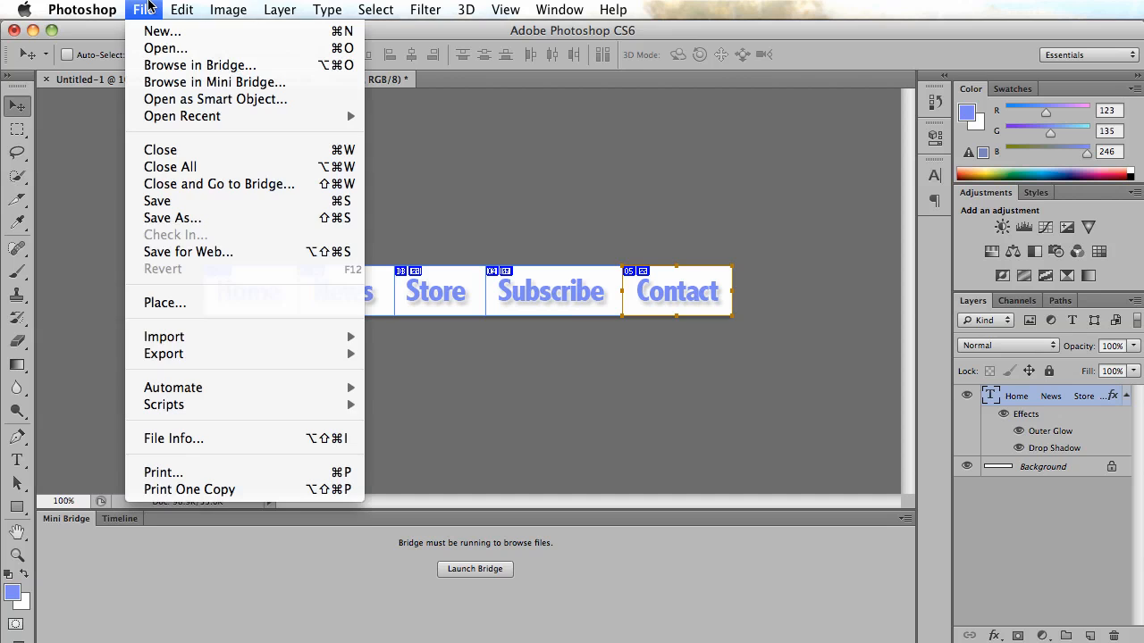
{"action": "left_click", "coordinate": [184, 256]}
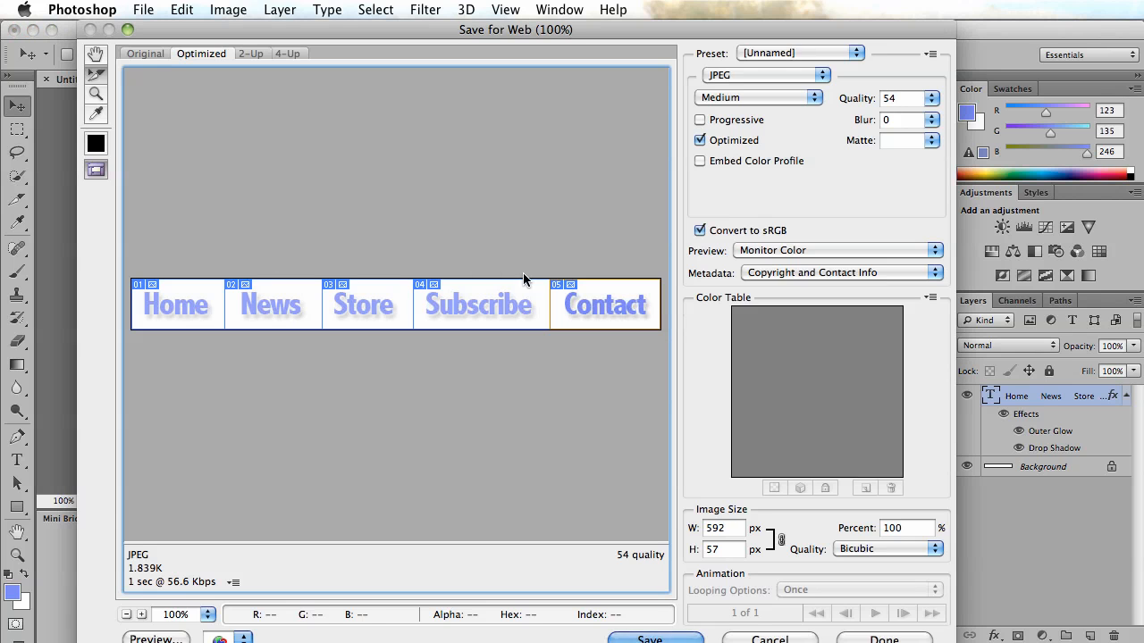
{"action": "left_click", "coordinate": [741, 75]}
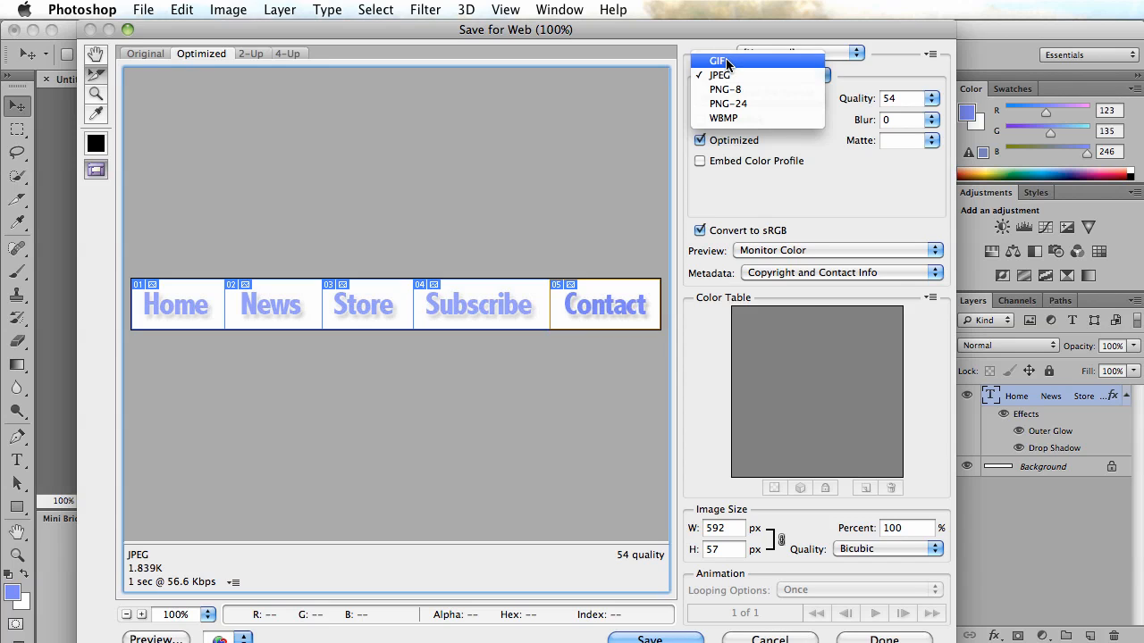
{"action": "left_click", "coordinate": [726, 61]}
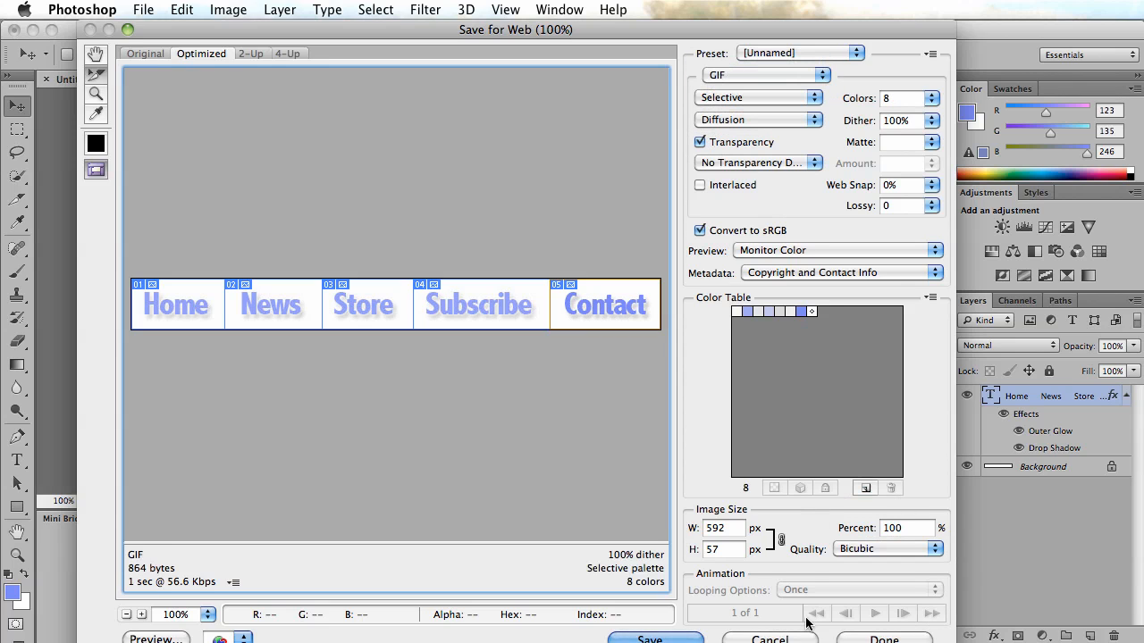
Start saving the optimized image with Images Only format and All Slices.
{"action": "left_click", "coordinate": [668, 640]}
{"action": "left_click", "coordinate": [394, 384]}
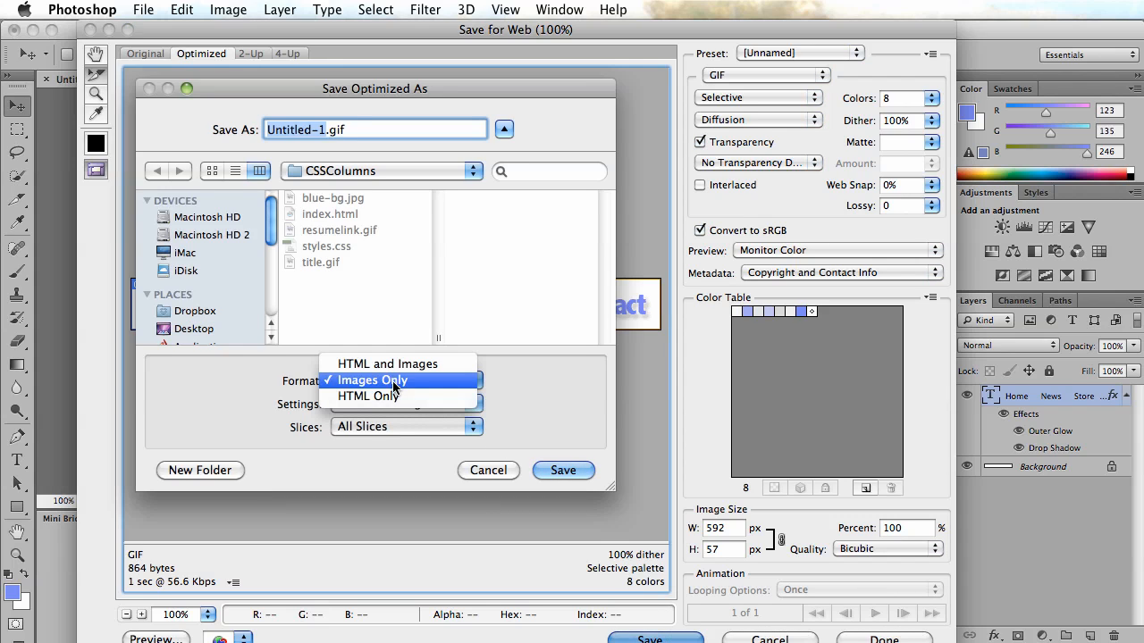
{"action": "left_click", "coordinate": [394, 382]}
{"action": "left_click", "coordinate": [394, 428]}
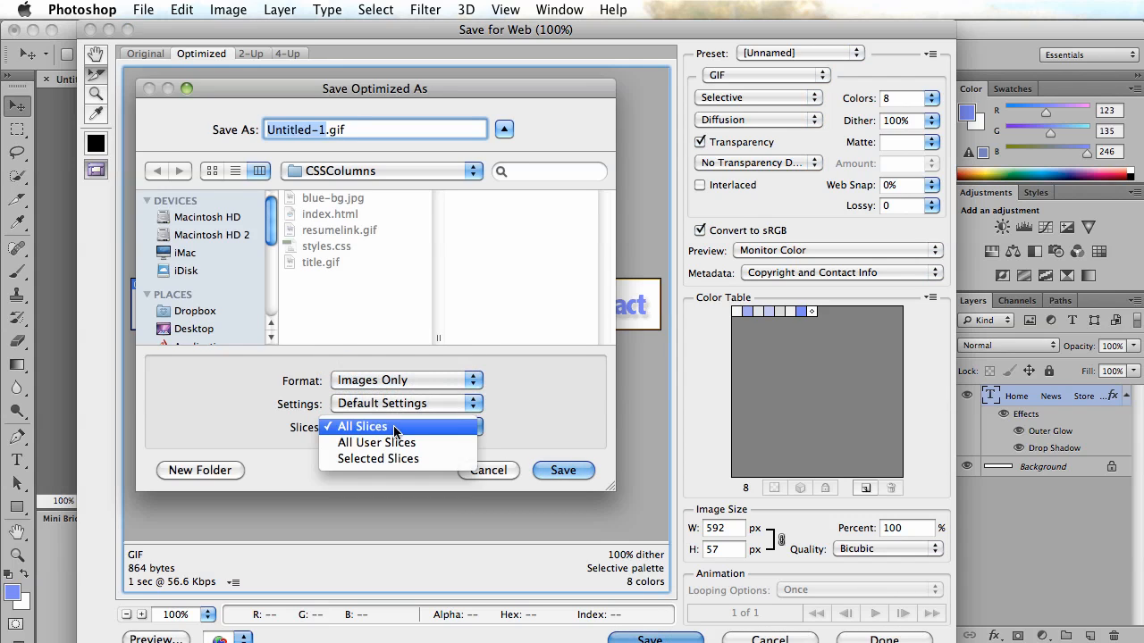
{"action": "left_click", "coordinate": [407, 428]}
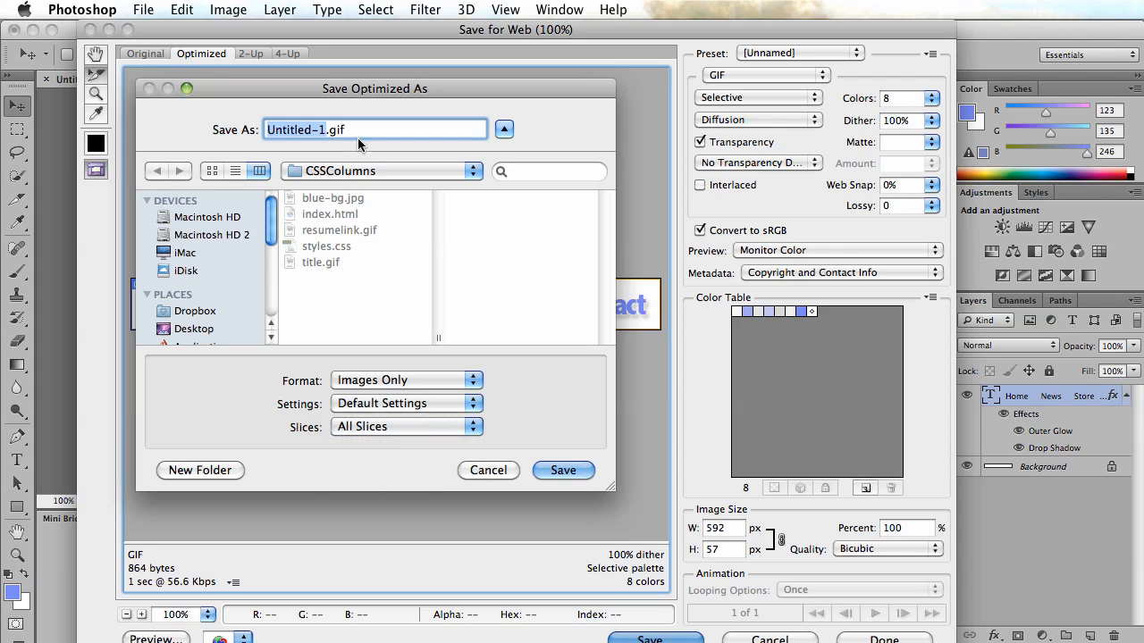
Go to the class-sites folder and create a new folder named Interactivity.
{"action": "left_click", "coordinate": [365, 173]}
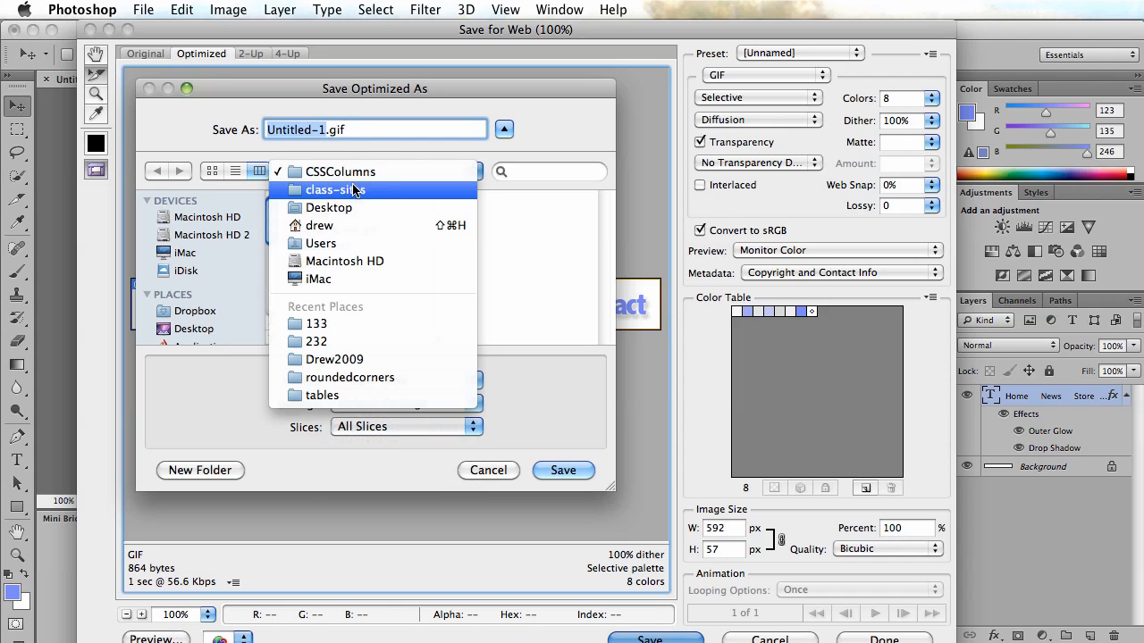
{"action": "left_click", "coordinate": [337, 190]}
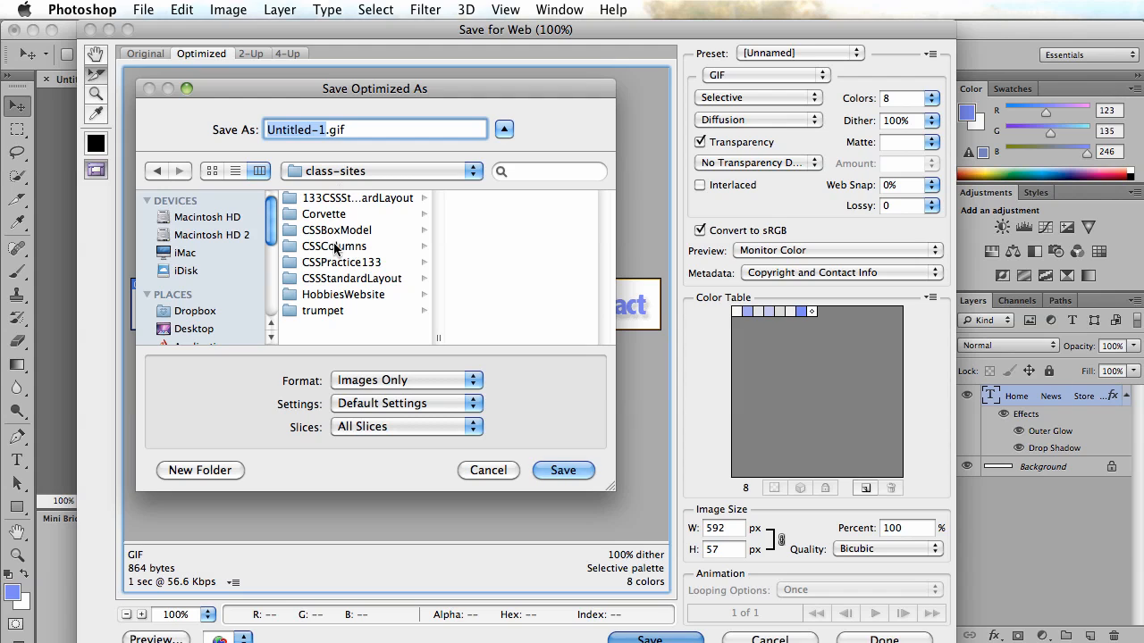
{"action": "left_click", "coordinate": [200, 470]}
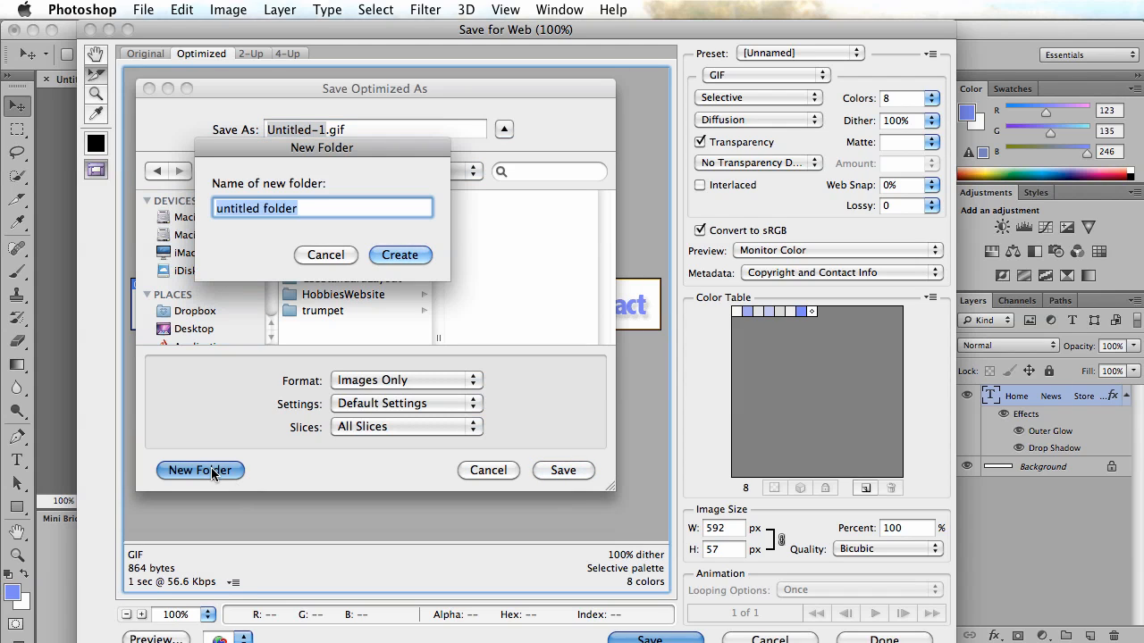
{"action": "type", "text": "Interactivity"}
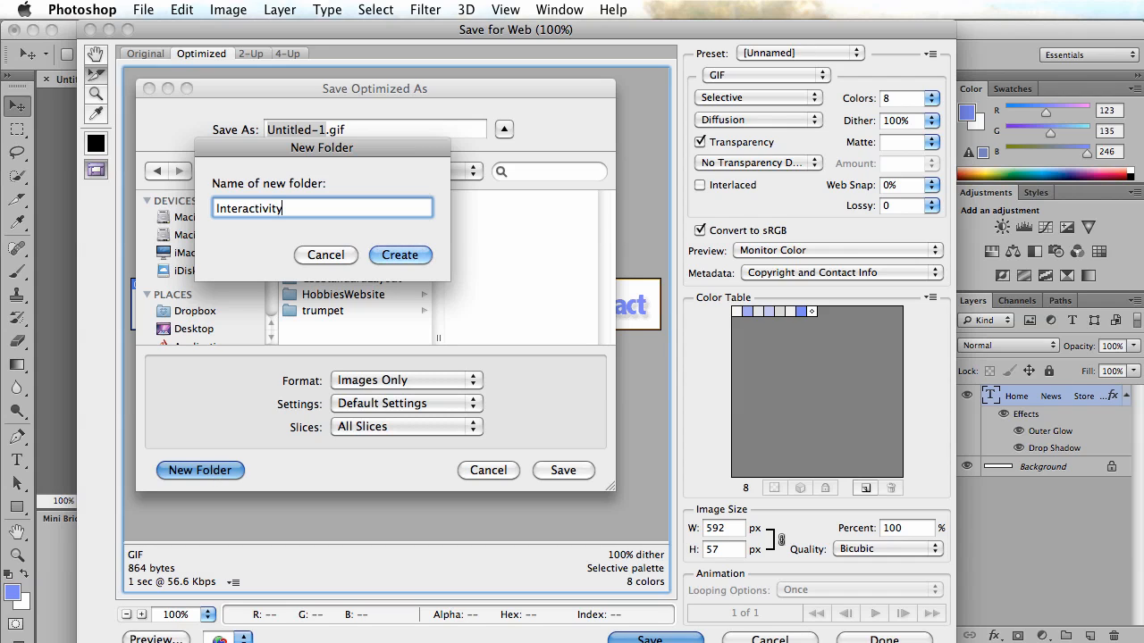
{"action": "left_click", "coordinate": [393, 257]}
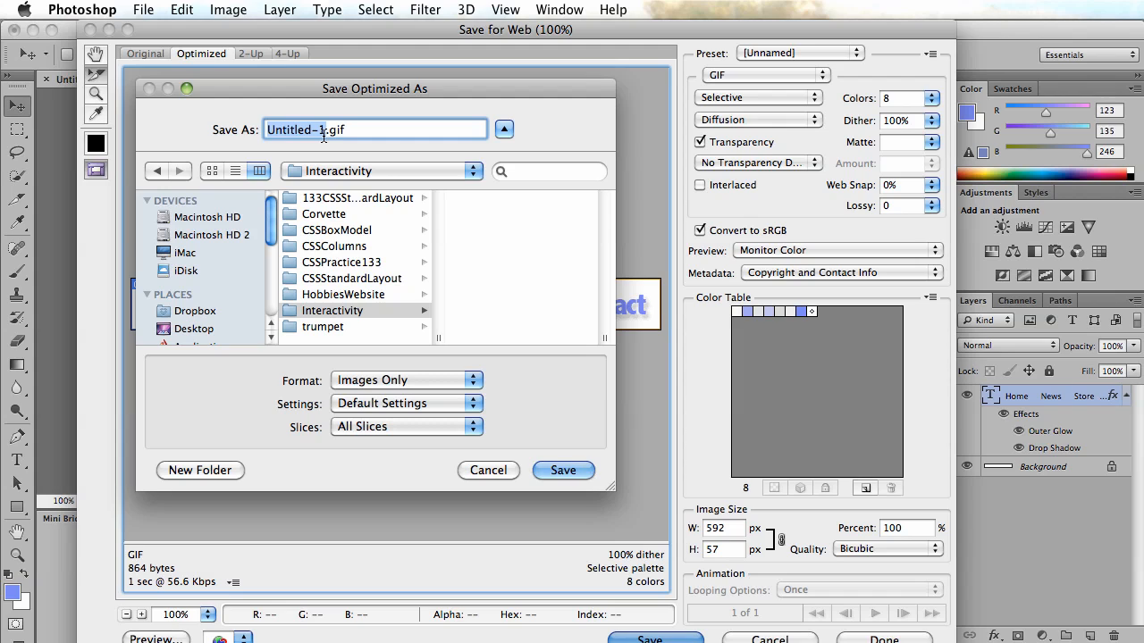
Save the sliced images as menu.gif in the Interactivity folder.
{"action": "type", "text": "menu"}
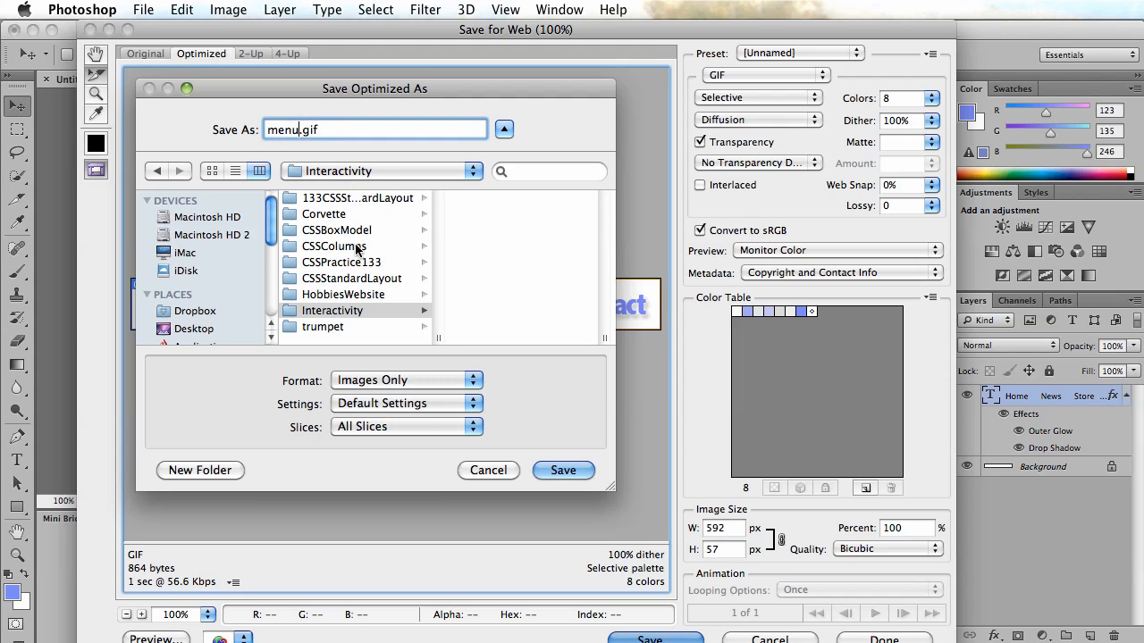
{"action": "left_click", "coordinate": [300, 315]}
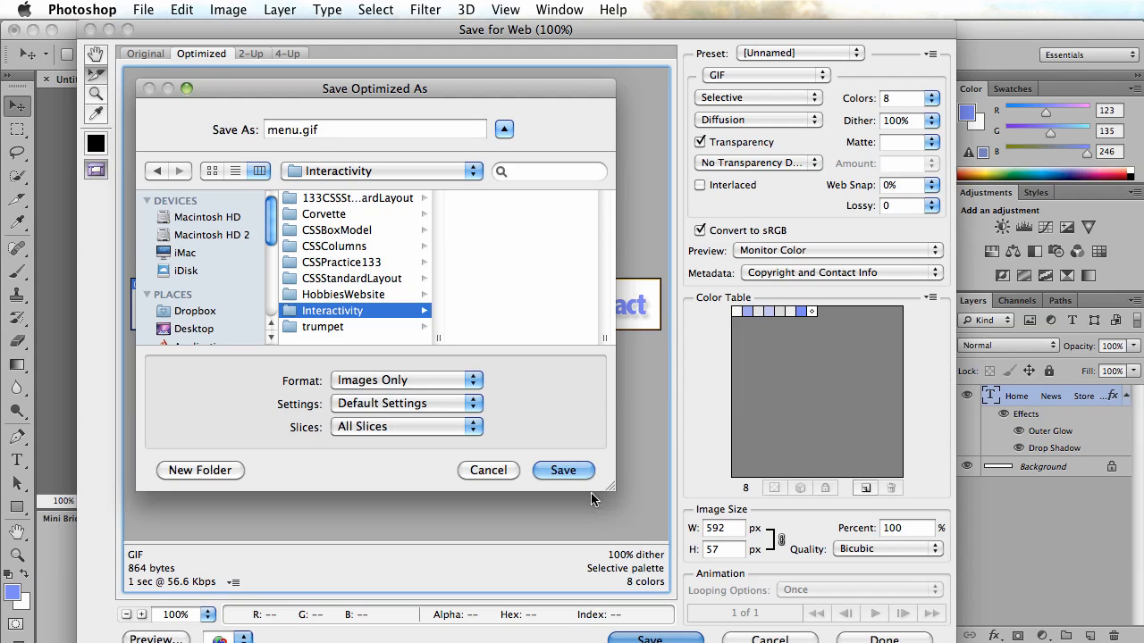
{"action": "left_click", "coordinate": [560, 471]}
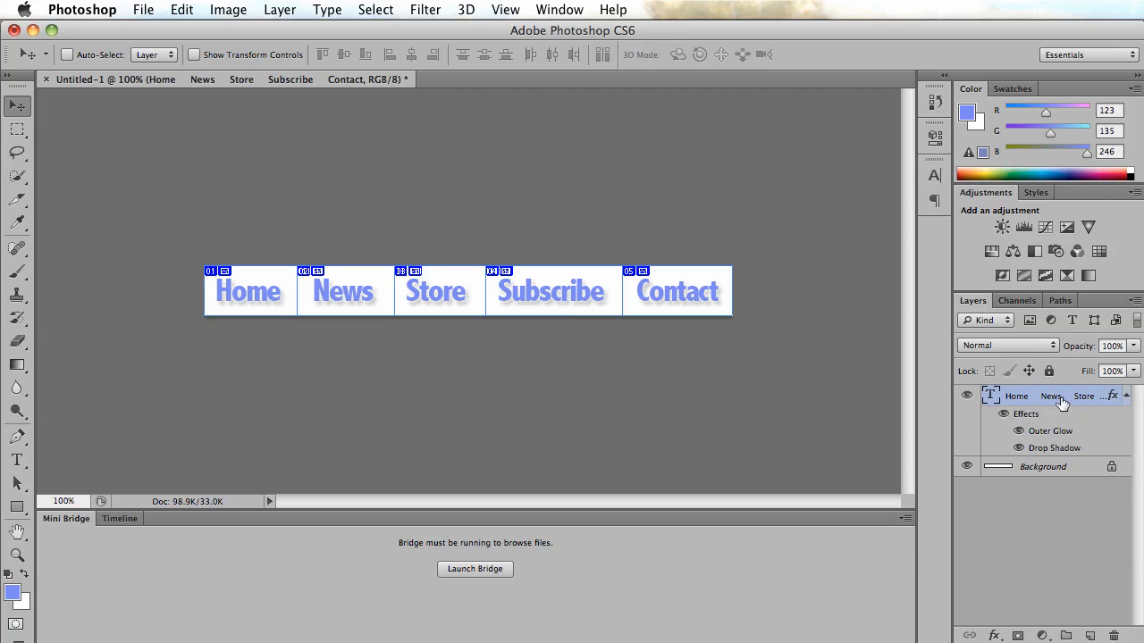
Duplicate the menu text layer within Untitled-1 and hide the copy.
{"action": "right_click", "coordinate": [1010, 395]}
{"action": "left_click", "coordinate": [1039, 429]}
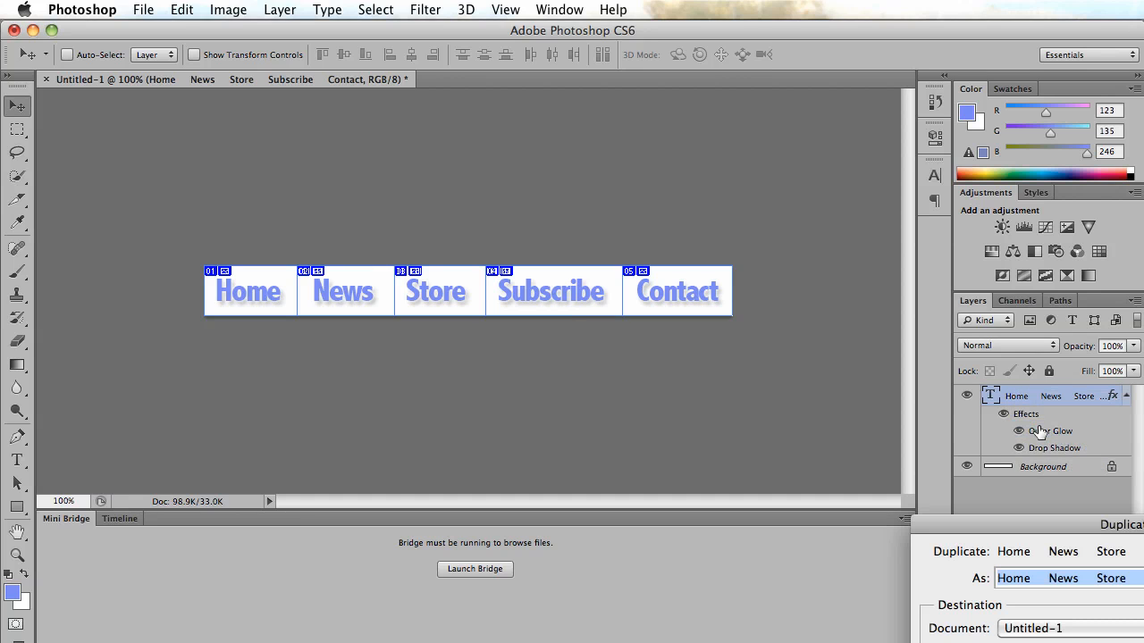
{"action": "left_click_drag", "start_coordinate": [1088, 602], "coordinate": [772, 344]}
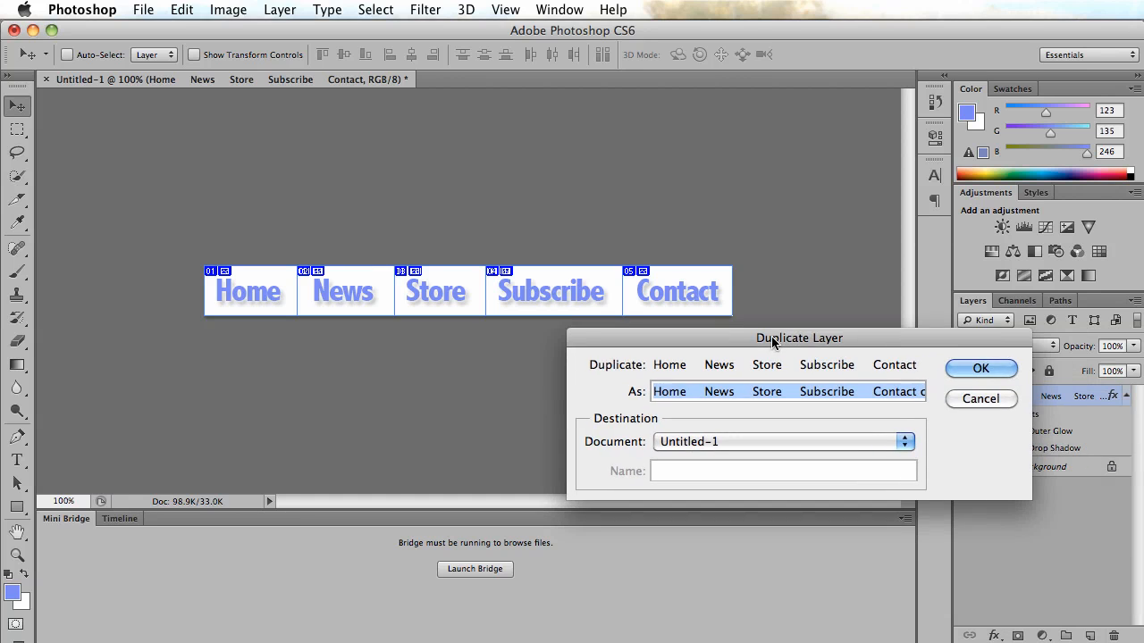
{"action": "left_click", "coordinate": [969, 374]}
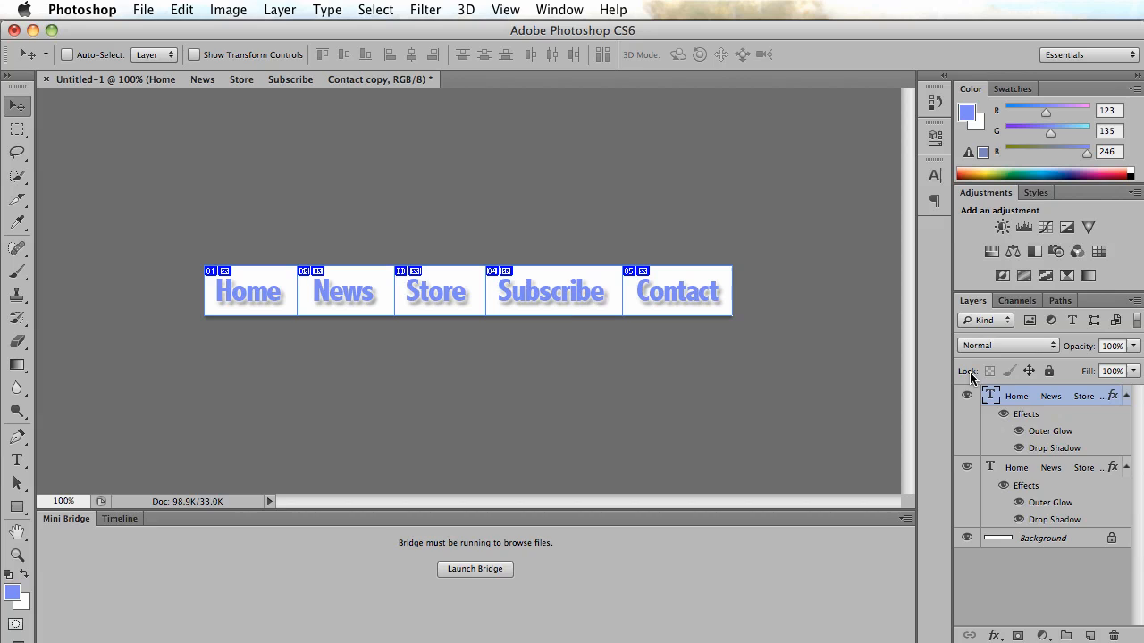
{"action": "left_click", "coordinate": [965, 470]}
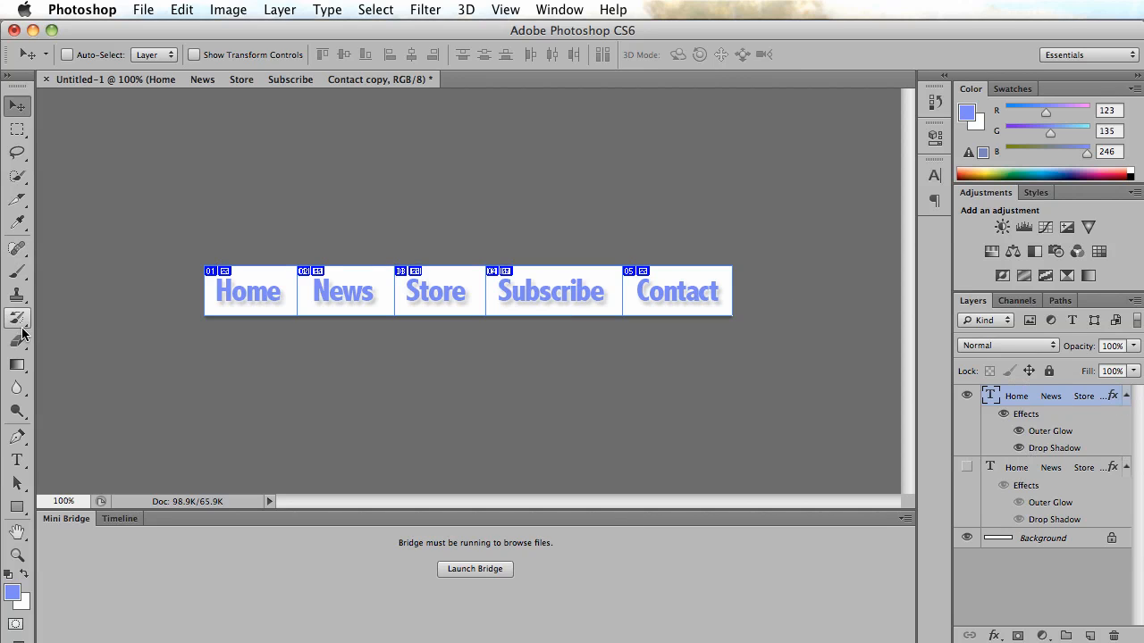
Select all the menu text with the Type tool and recolor it orange-yellow.
{"action": "left_click", "coordinate": [17, 459]}
{"action": "left_click", "coordinate": [257, 292]}
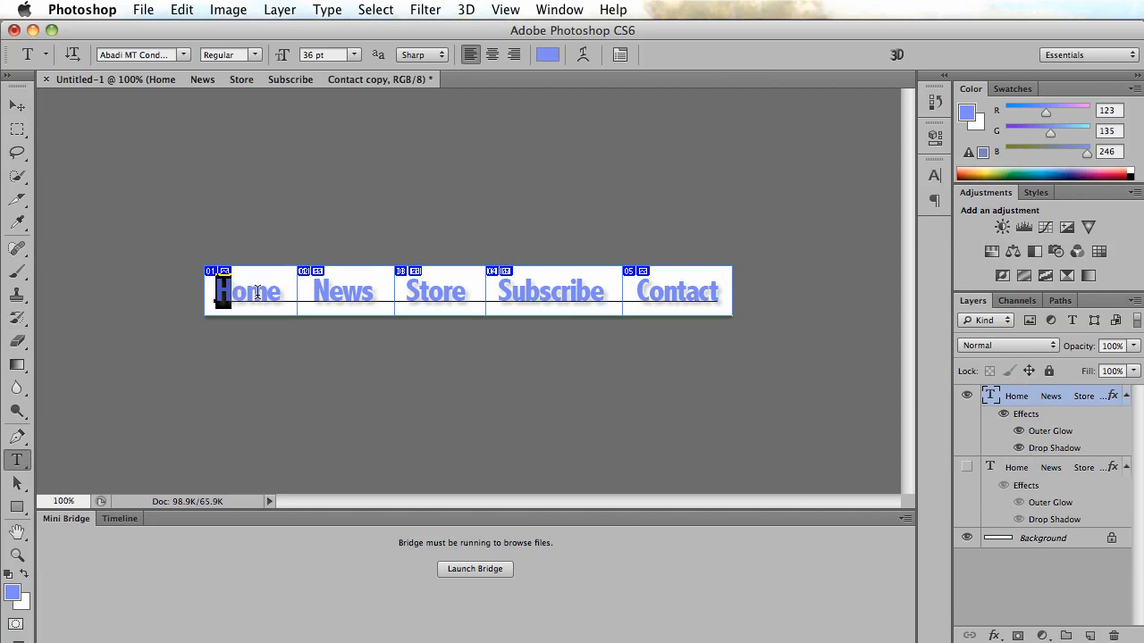
{"action": "left_click_drag", "start_coordinate": [257, 292], "coordinate": [881, 304]}
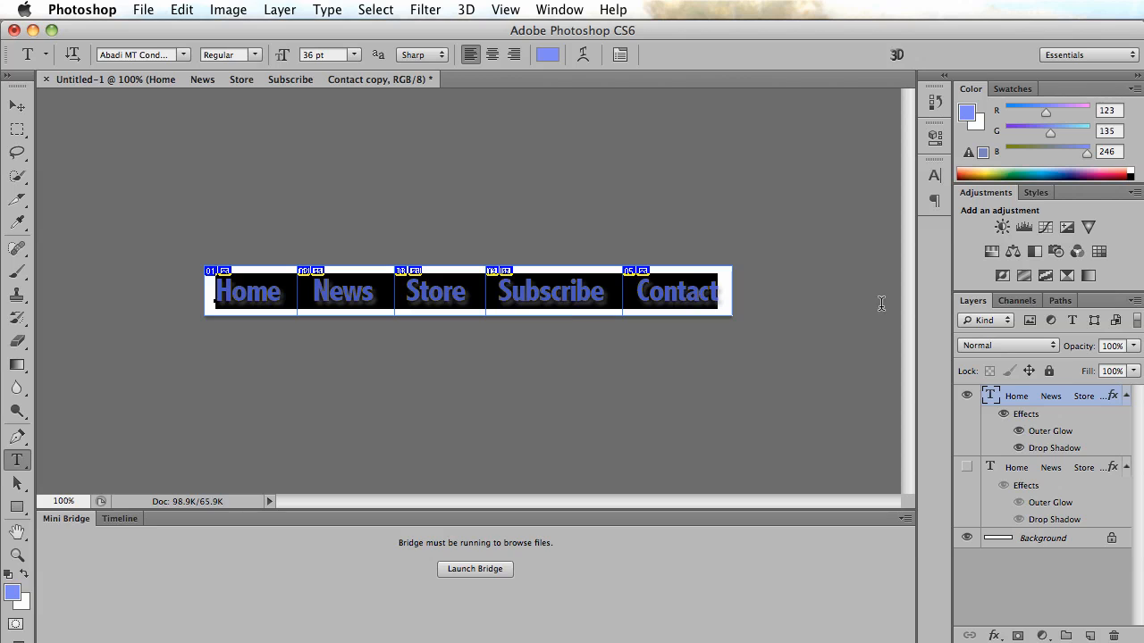
{"action": "left_click", "coordinate": [548, 54]}
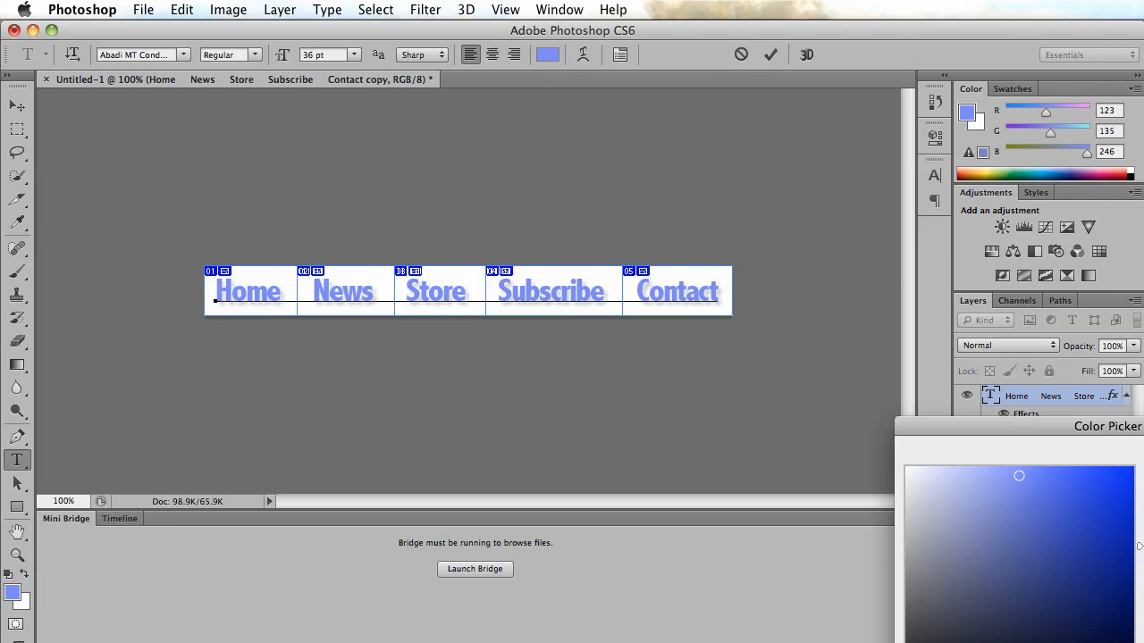
{"action": "left_click_drag", "start_coordinate": [1143, 637], "coordinate": [1143, 642]}
{"action": "left_click", "coordinate": [1087, 482]}
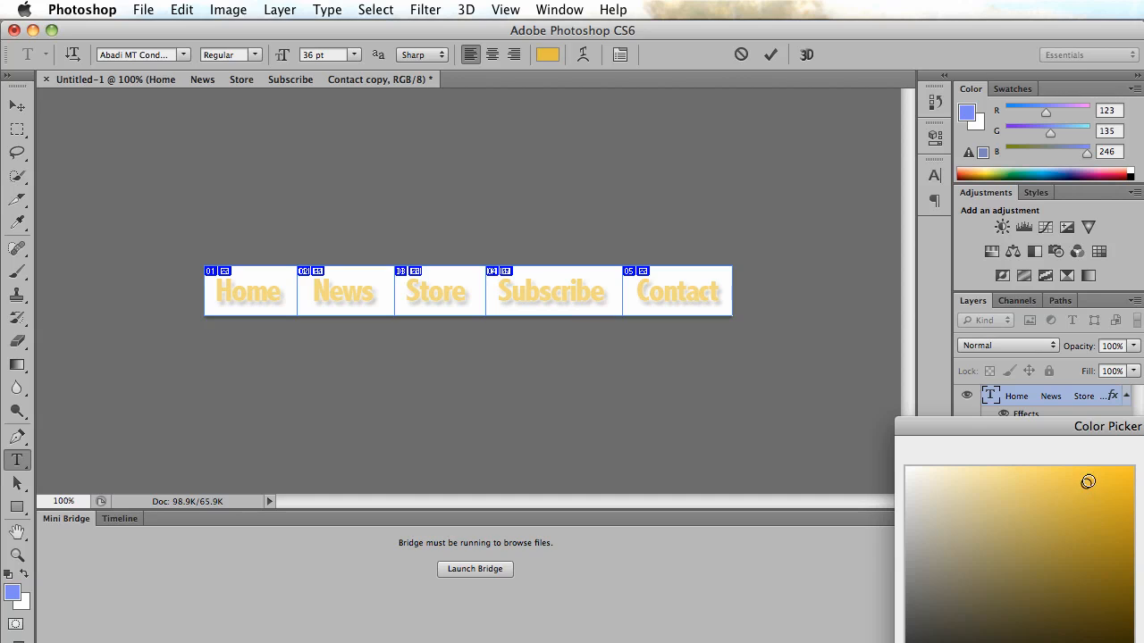
{"action": "left_click_drag", "start_coordinate": [1087, 481], "coordinate": [1095, 471]}
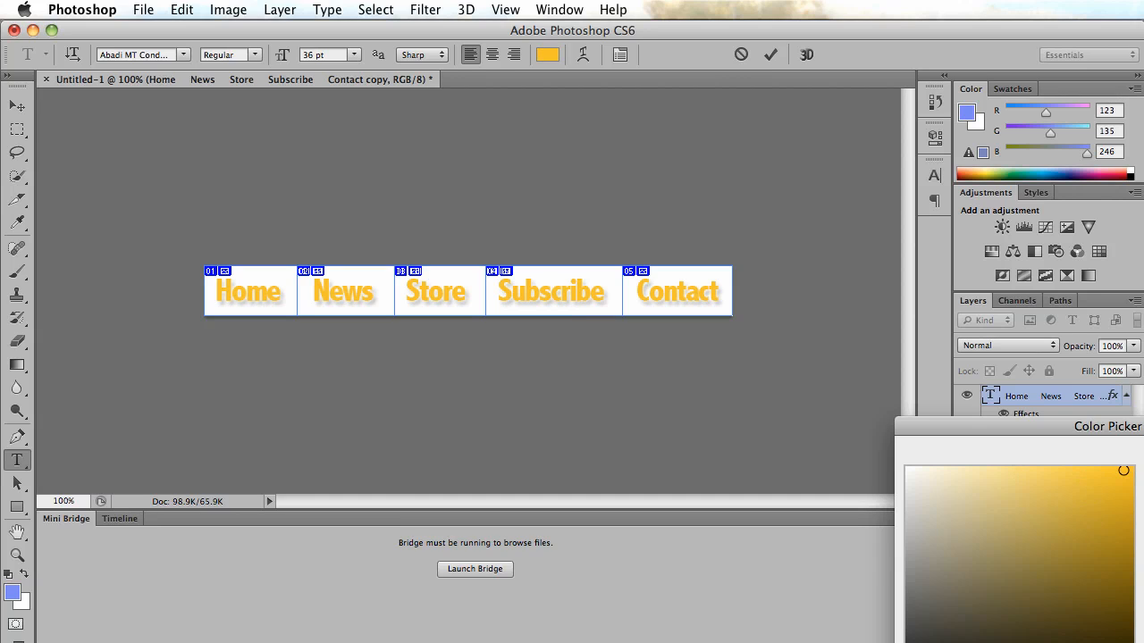
{"action": "key", "text": "Return"}
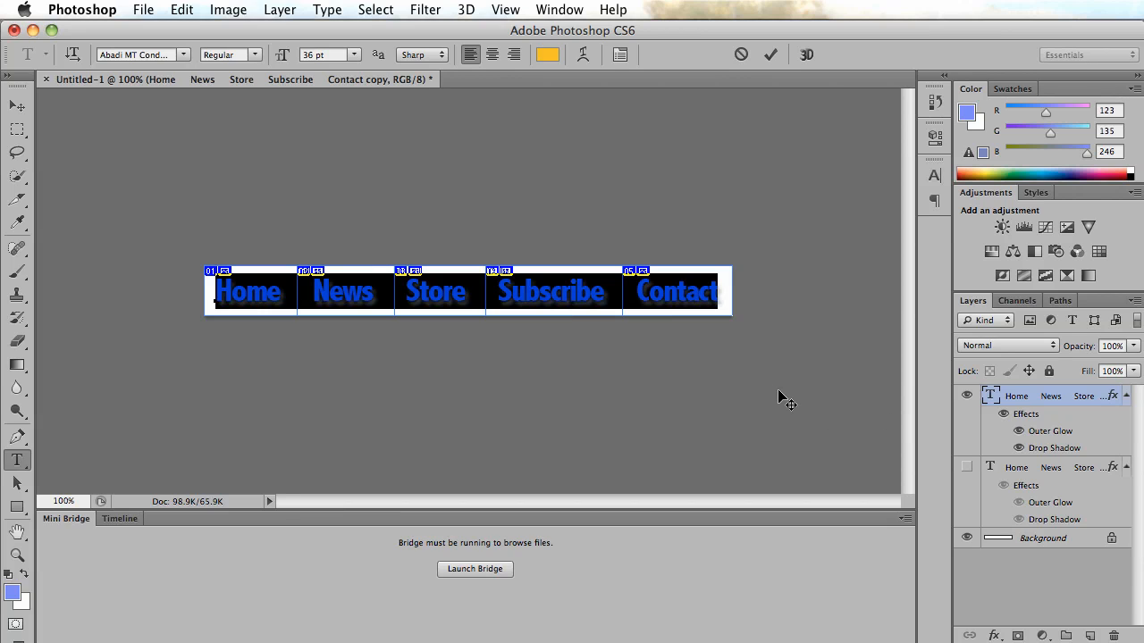
{"action": "left_click", "coordinate": [418, 288]}
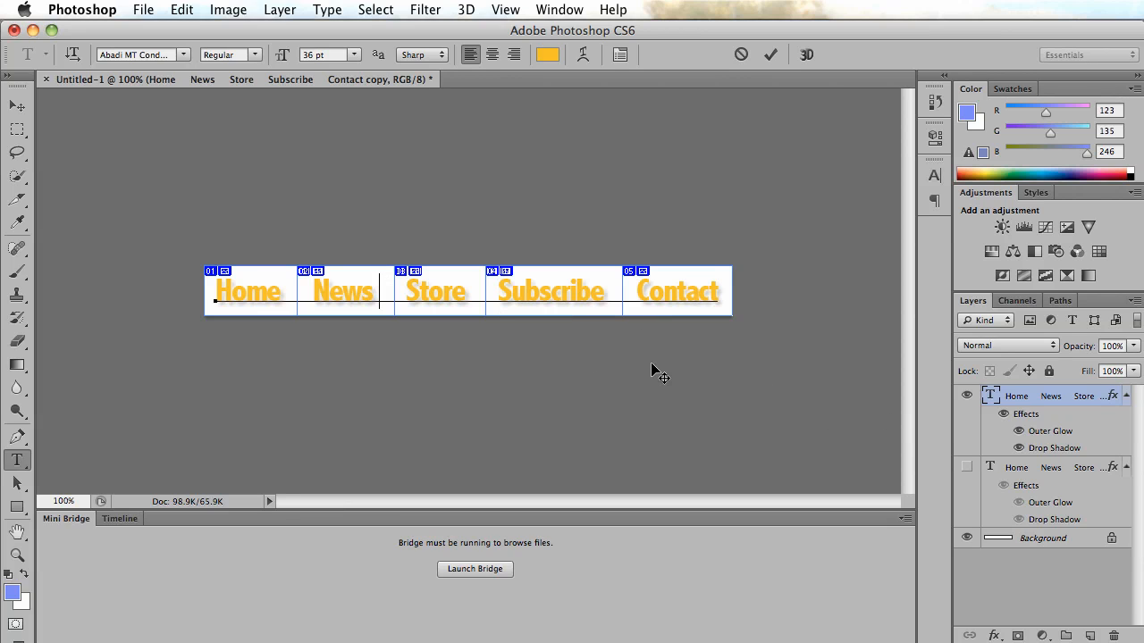
{"action": "left_click", "coordinate": [1045, 448]}
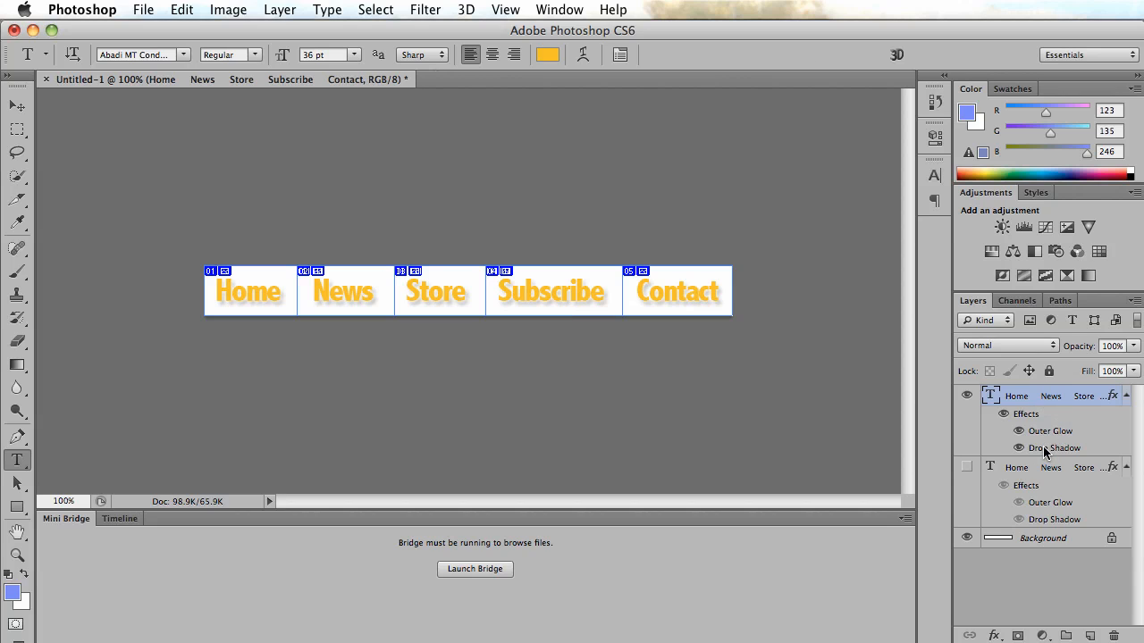
Change the Outer Glow color of the visible text layer to black in Layer Style.
{"action": "double_click", "coordinate": [1126, 396]}
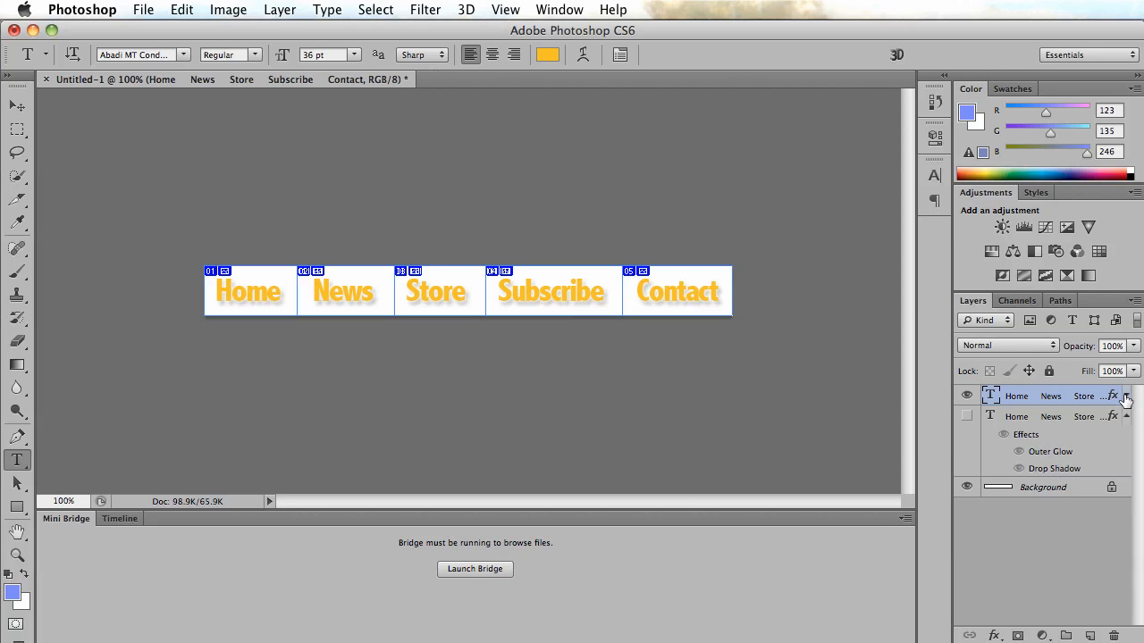
{"action": "left_click_drag", "start_coordinate": [791, 123], "coordinate": [734, 207]}
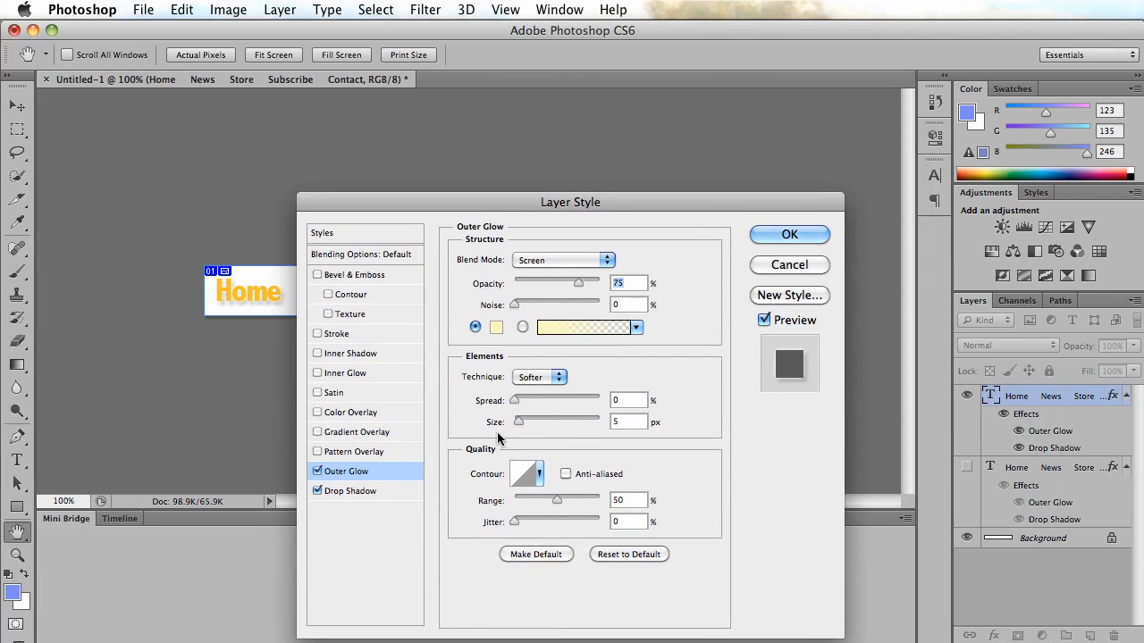
{"action": "left_click_drag", "start_coordinate": [576, 202], "coordinate": [833, 176]}
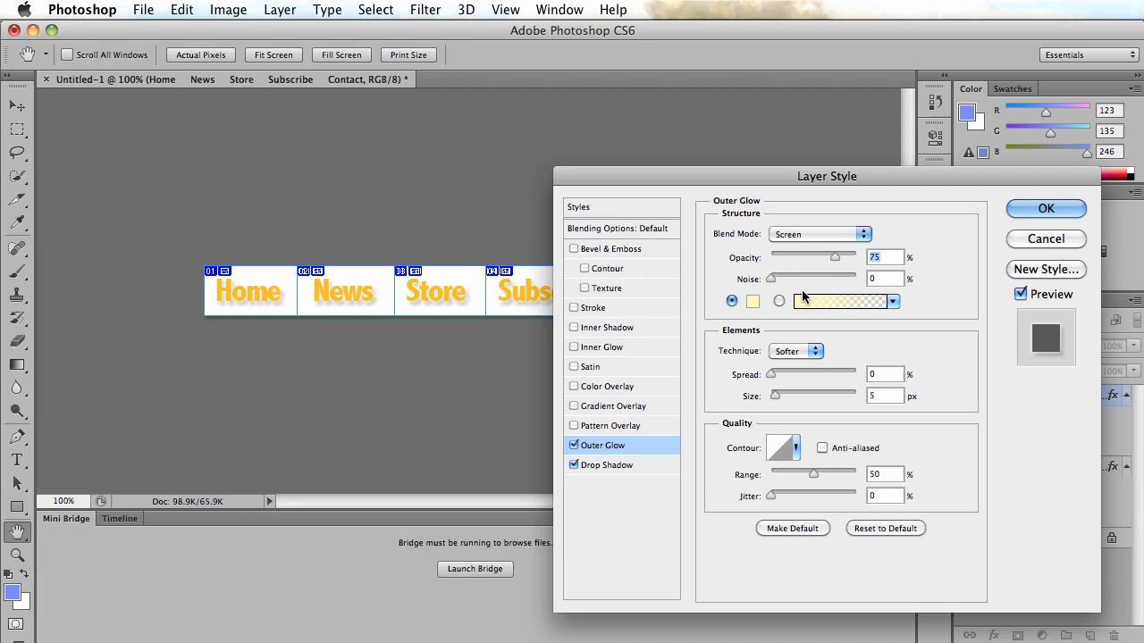
{"action": "left_click", "coordinate": [752, 303]}
{"action": "left_click", "coordinate": [1027, 642]}
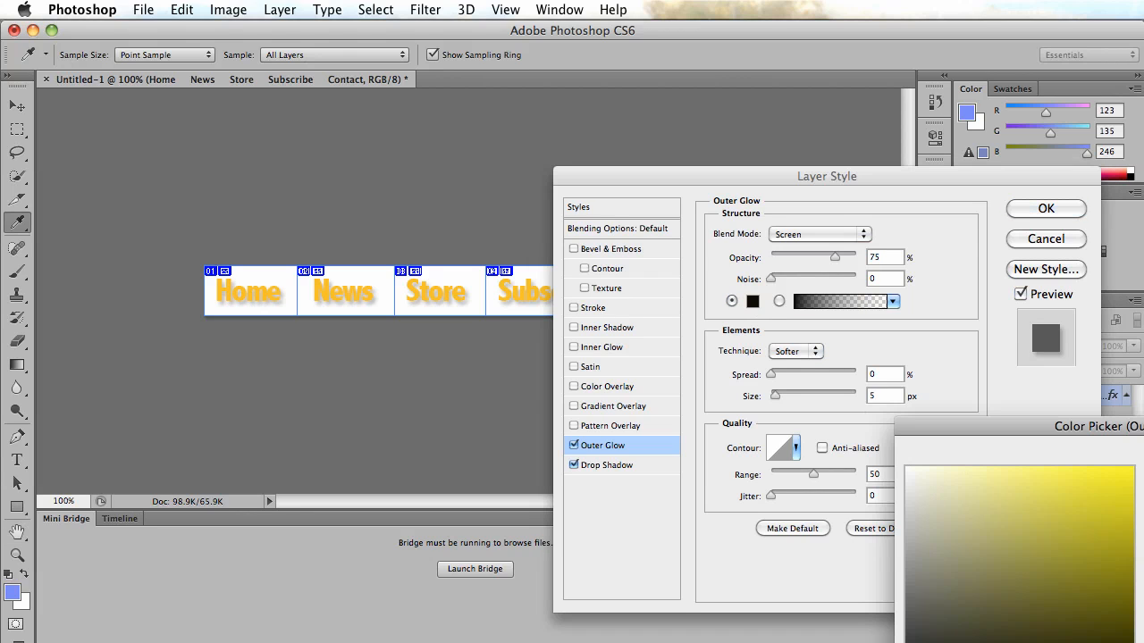
{"action": "key", "text": "Return"}
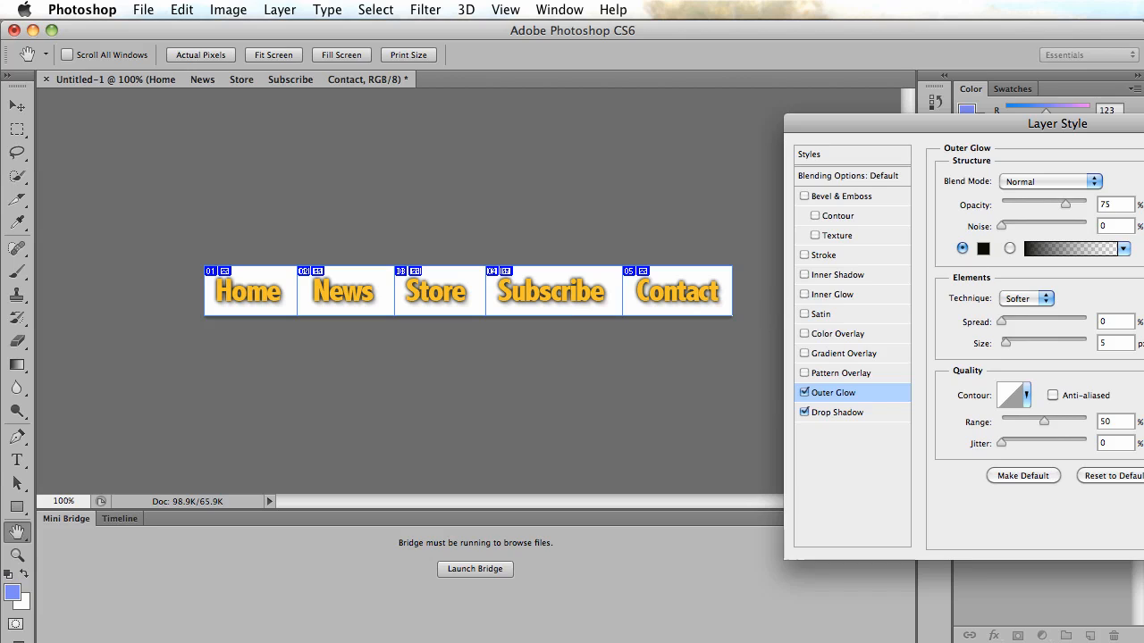
{"action": "key", "text": "Return"}
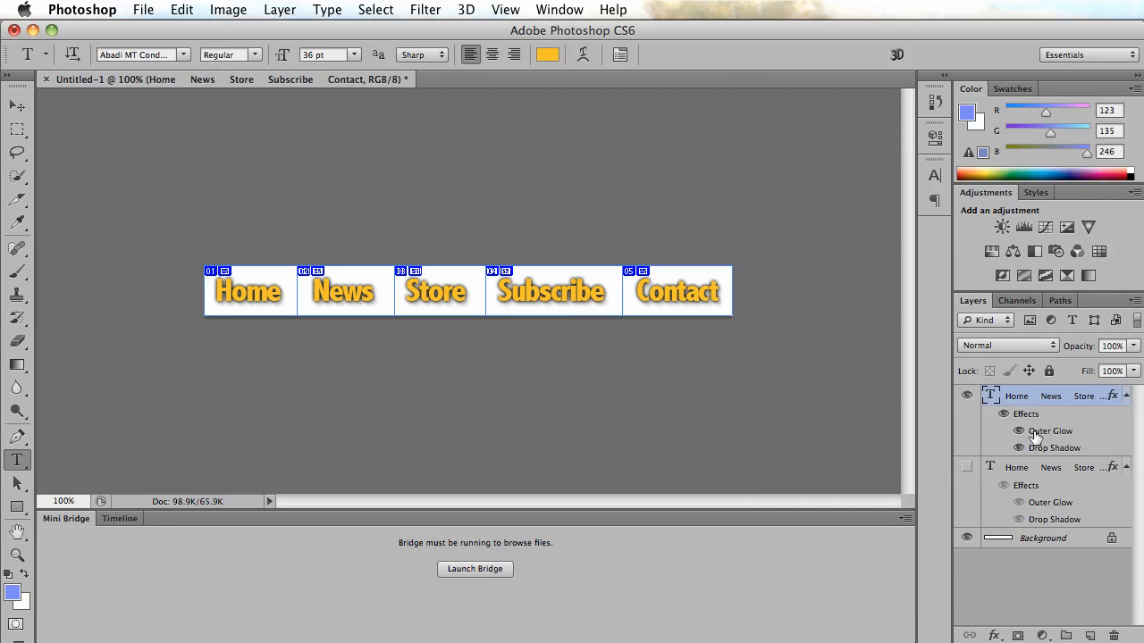
Hide the orange text layer.
{"action": "left_click", "coordinate": [965, 397]}
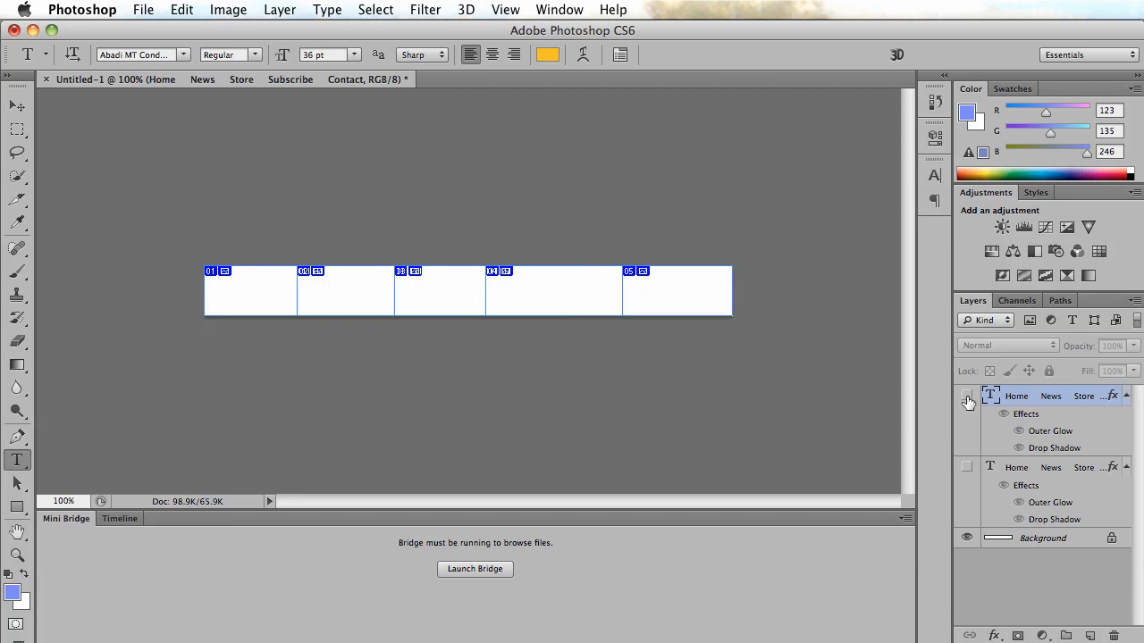
Show the orange text layer and keep the other text layer hidden.
{"action": "left_click", "coordinate": [965, 467]}
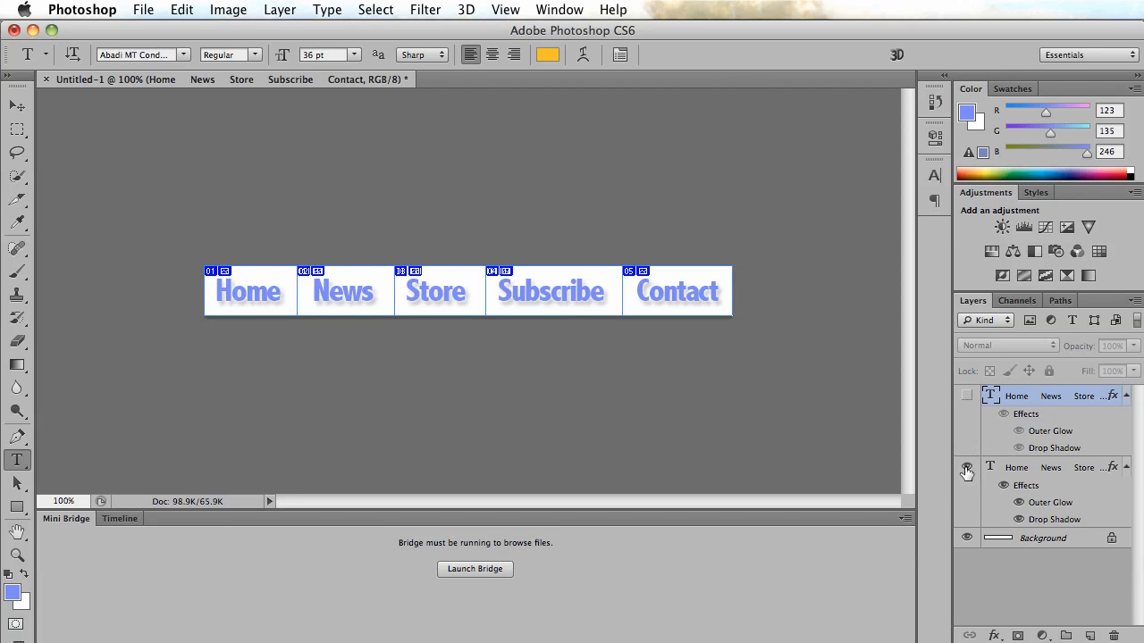
{"action": "left_click", "coordinate": [965, 468]}
{"action": "left_click", "coordinate": [966, 396]}
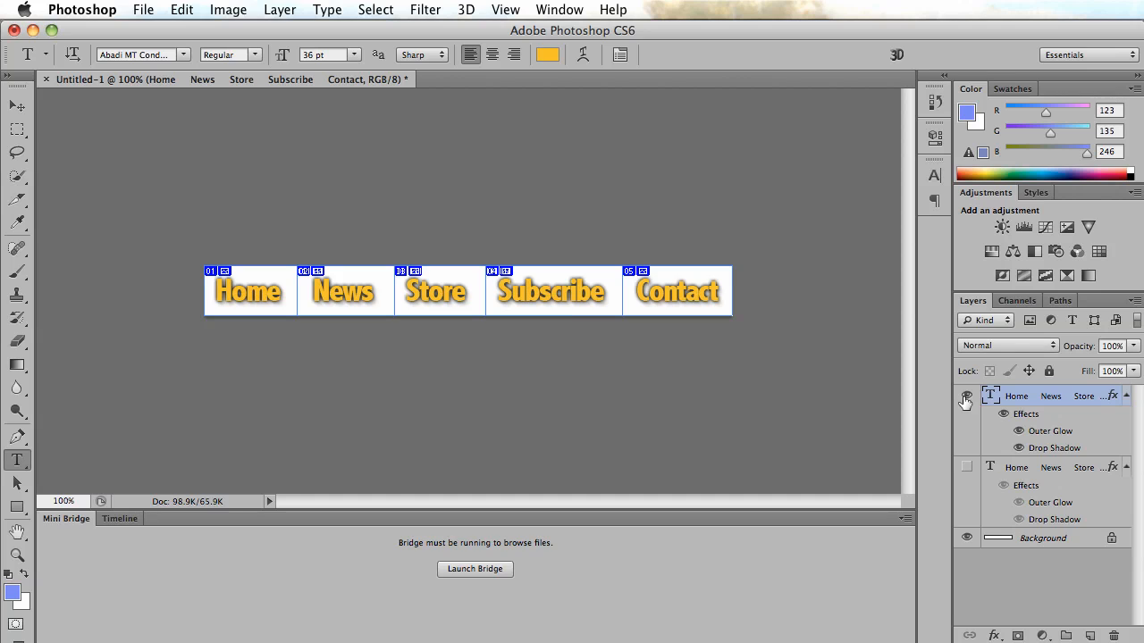
Save for Web the orange-text menu as menuover.gif slices into the images folder.
{"action": "left_click", "coordinate": [12, 108]}
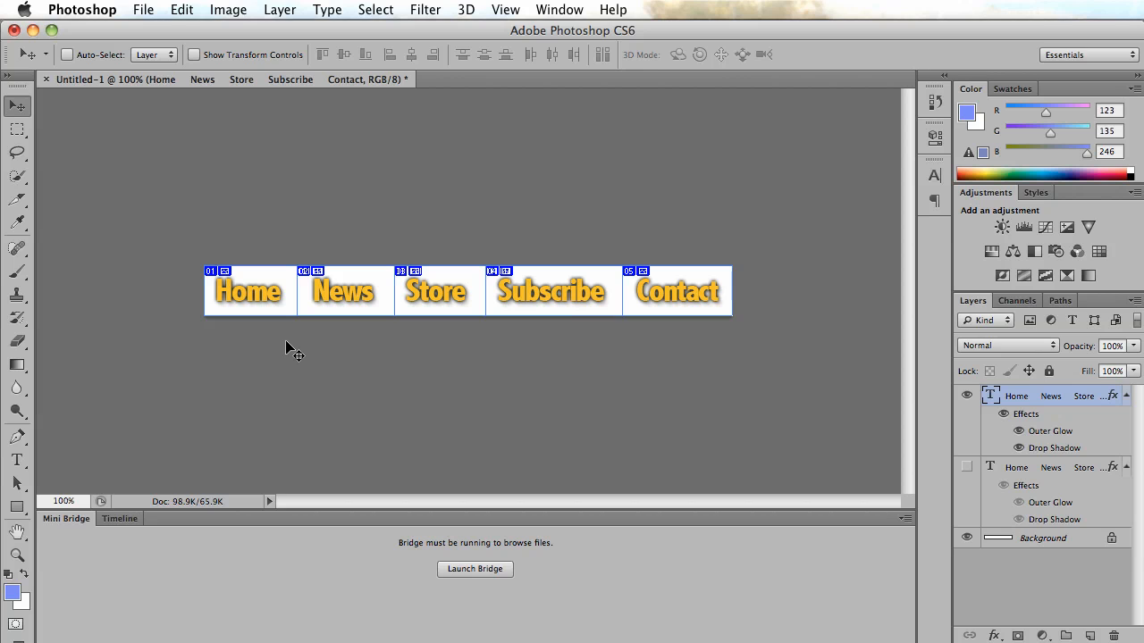
{"action": "left_click", "coordinate": [139, 9]}
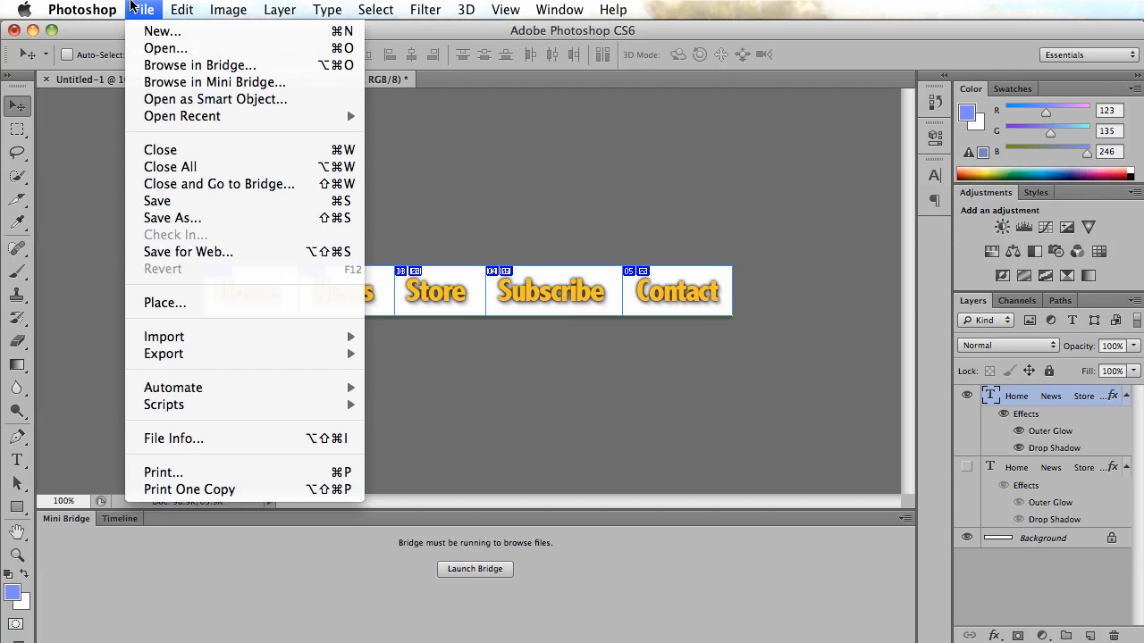
{"action": "left_click", "coordinate": [223, 251]}
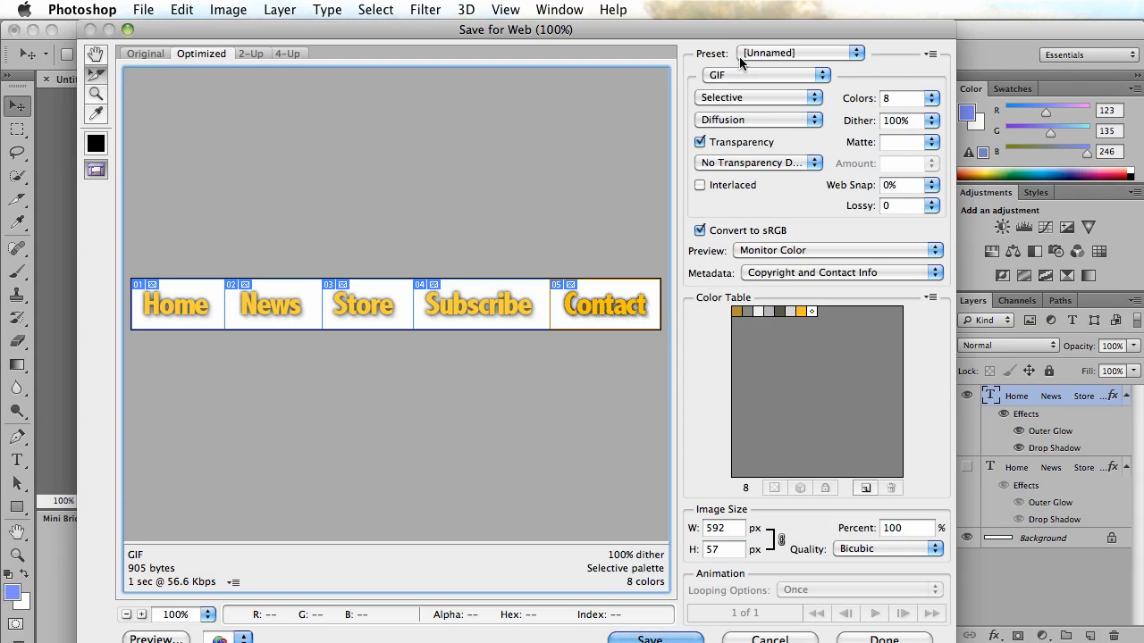
{"action": "left_click", "coordinate": [652, 636]}
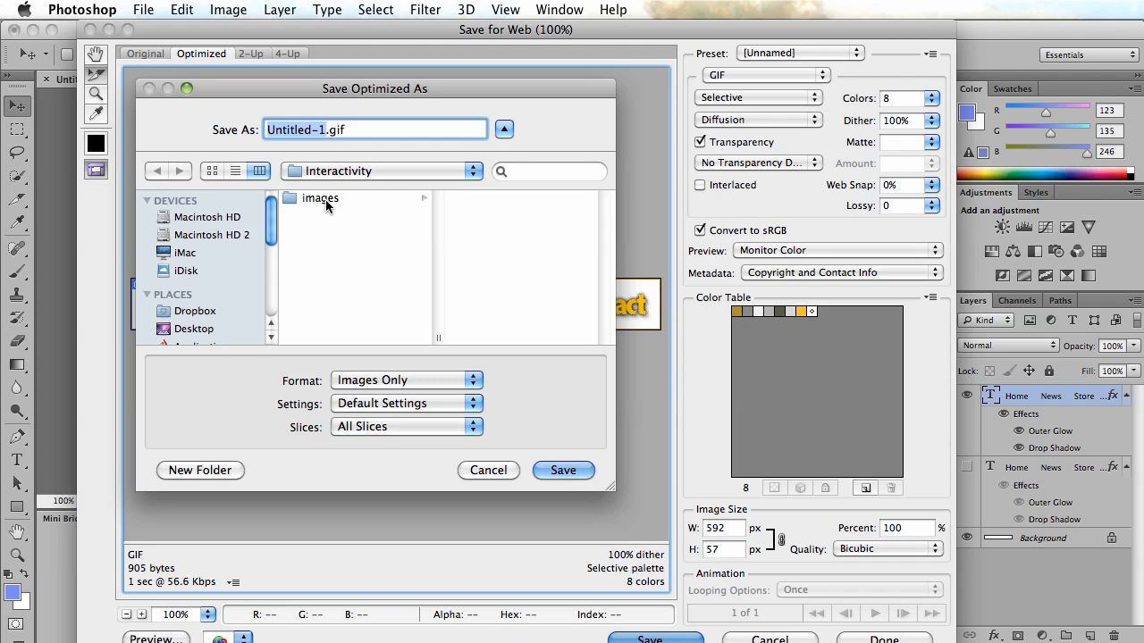
{"action": "type", "text": "menuover"}
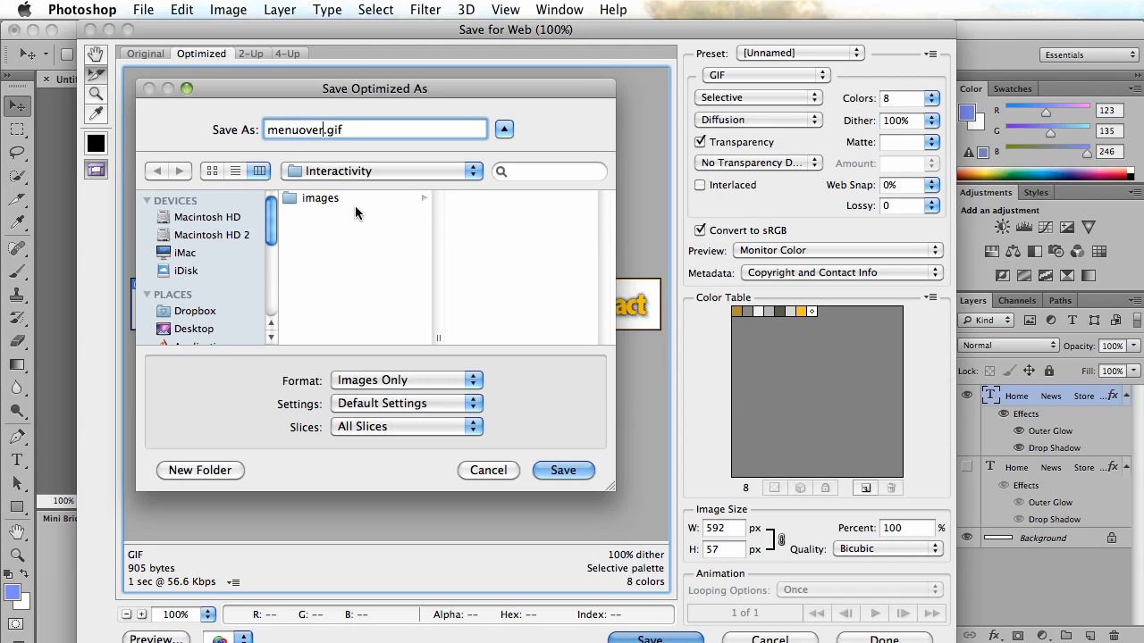
{"action": "left_click", "coordinate": [330, 199]}
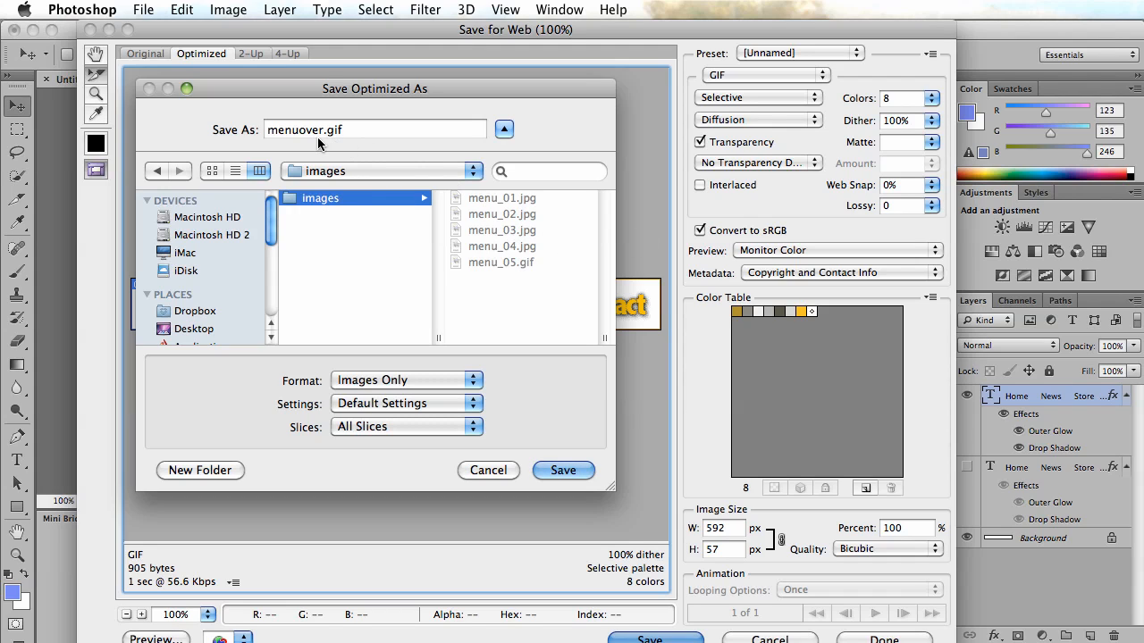
{"action": "left_click", "coordinate": [562, 471]}
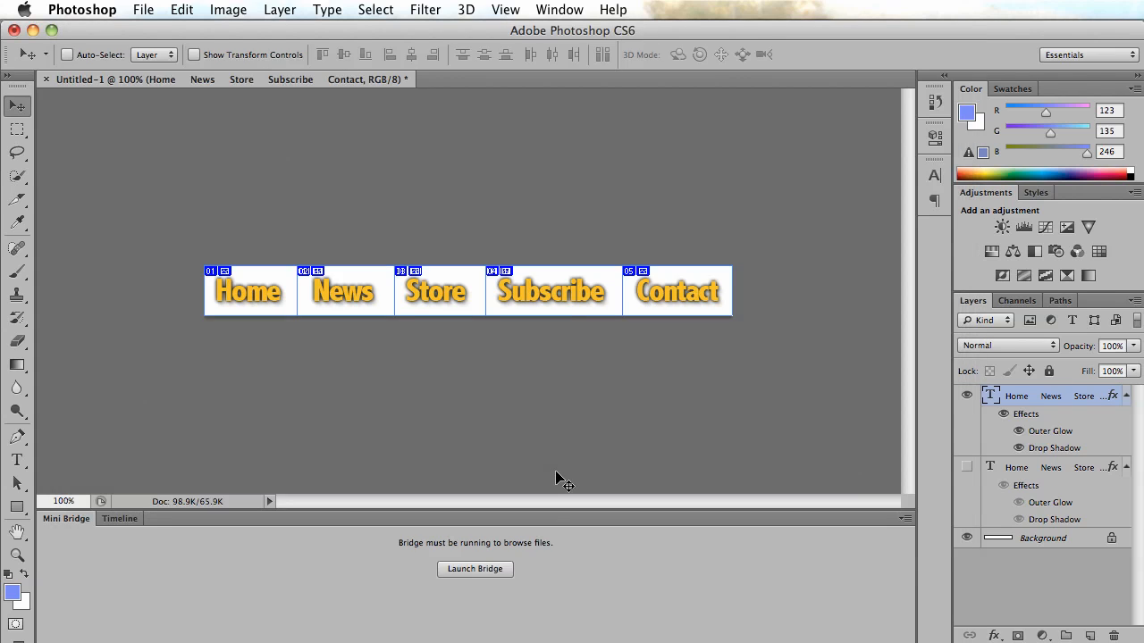
Switch to Dreamweaver and define a new site named Interactivity using the Interactivity folder as local site folder.
{"action": "key", "text": "super+h"}
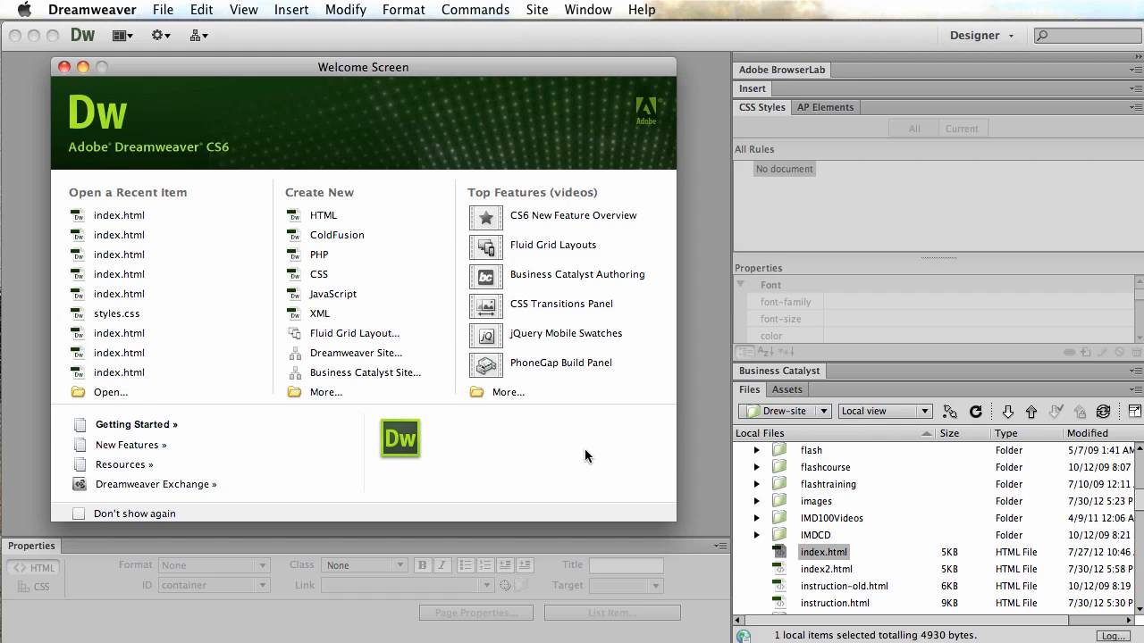
{"action": "left_click", "coordinate": [345, 355]}
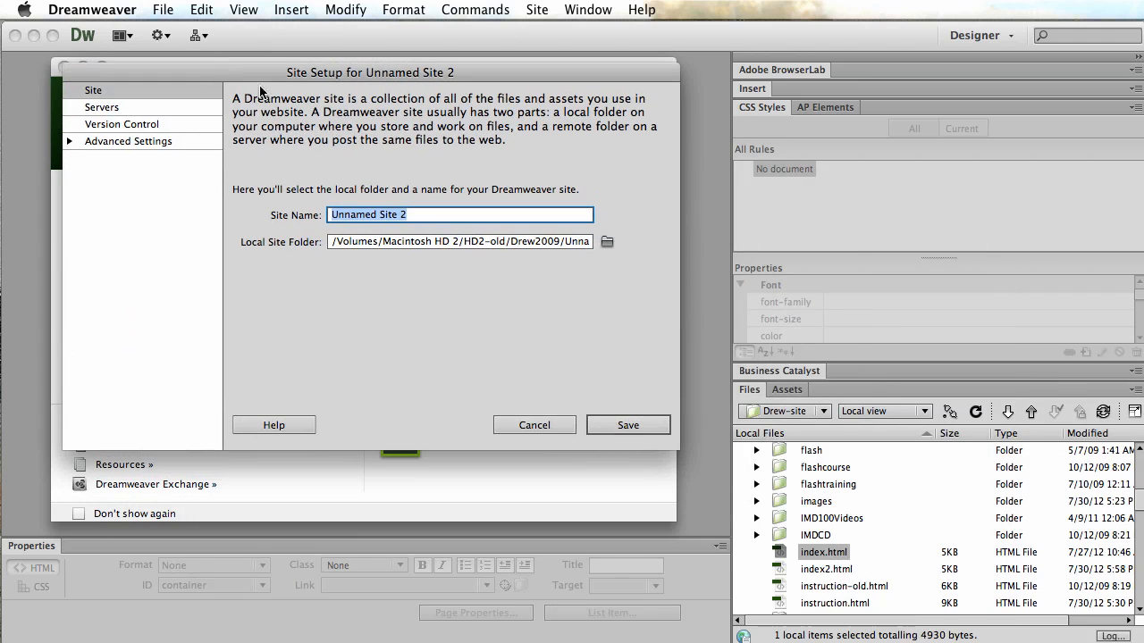
{"action": "type", "text": "Interactivity"}
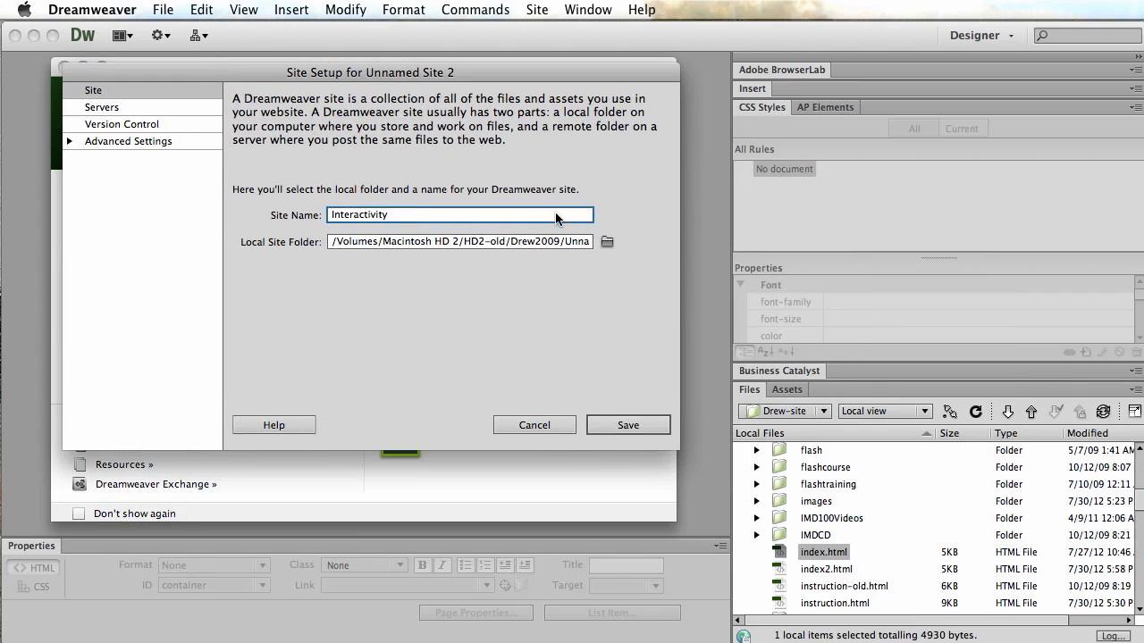
{"action": "left_click", "coordinate": [607, 241]}
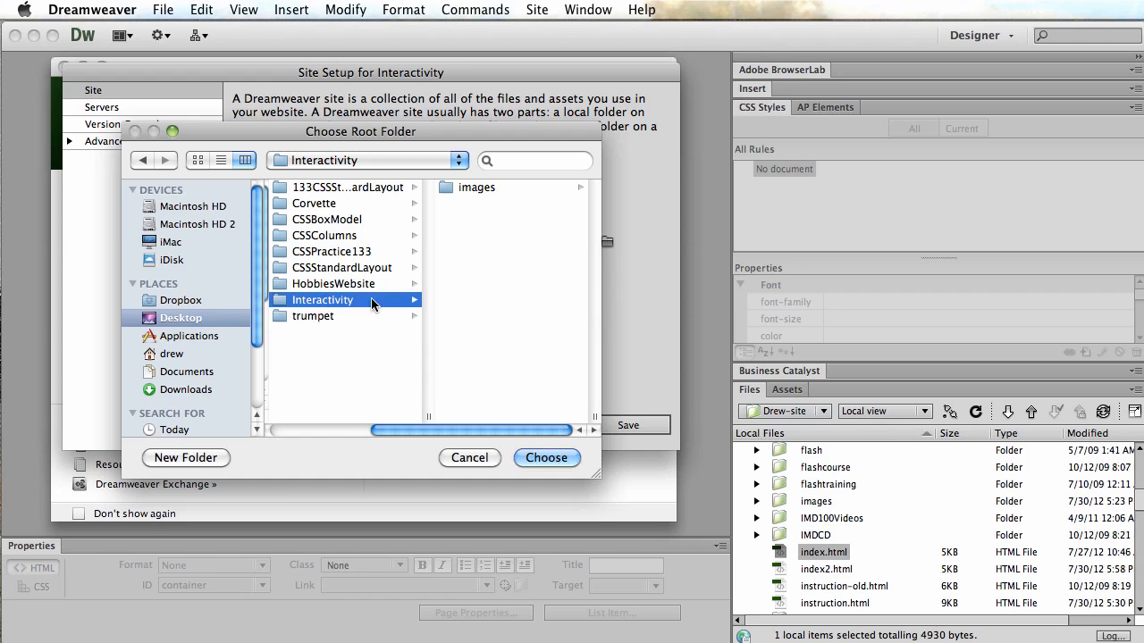
{"action": "left_click", "coordinate": [547, 457]}
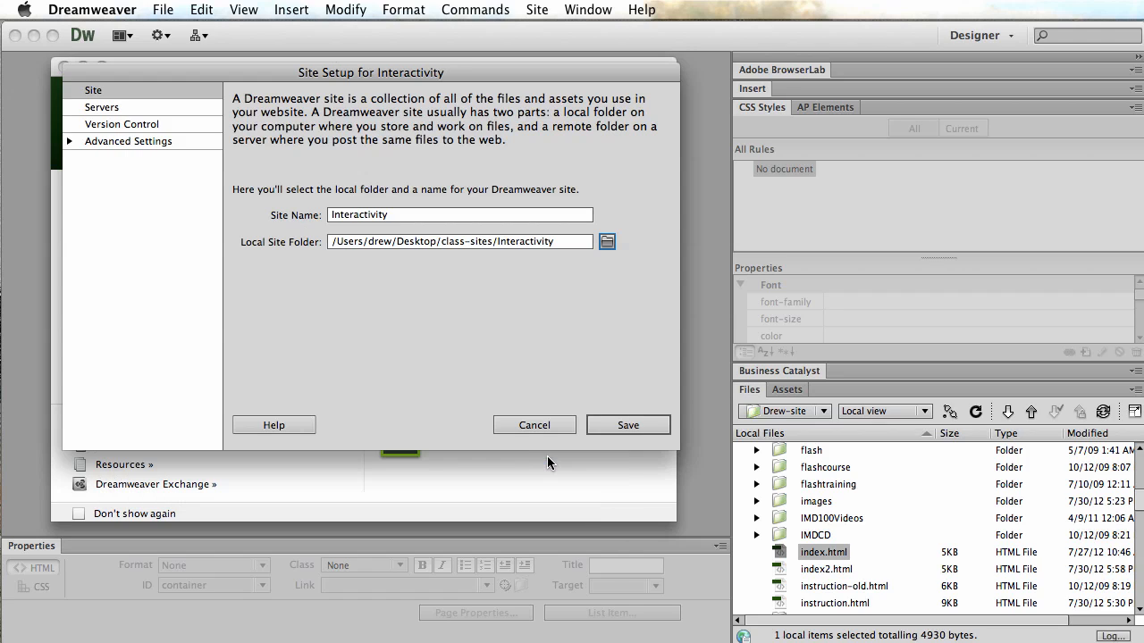
{"action": "left_click", "coordinate": [623, 425]}
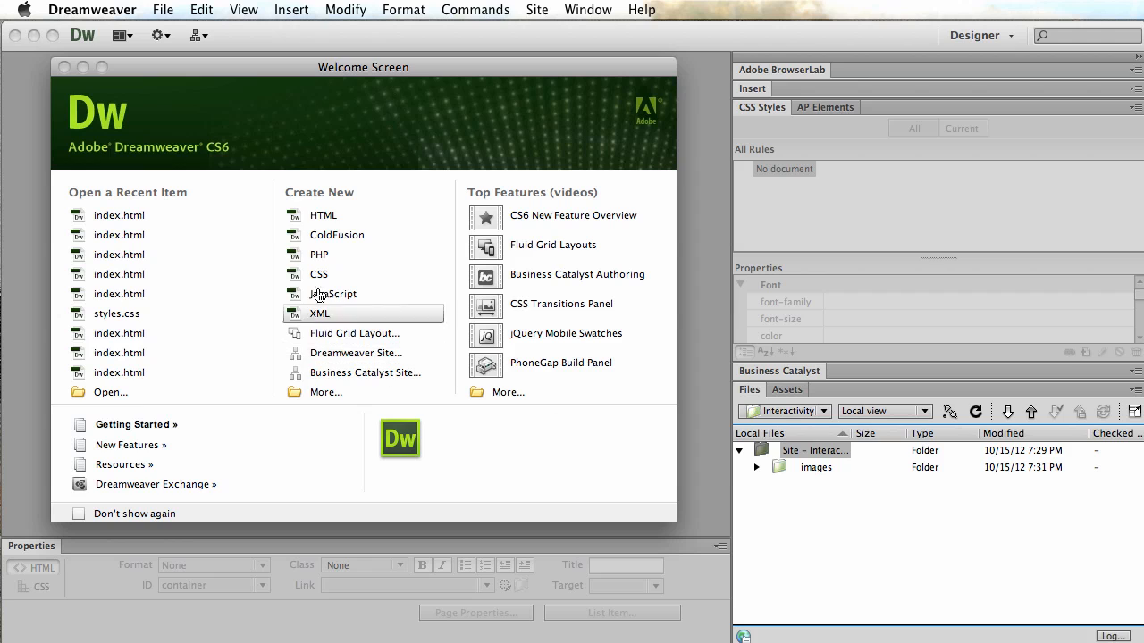
Create a new blank HTML page with the HTML 5 DocType.
{"action": "left_click", "coordinate": [164, 11]}
{"action": "left_click", "coordinate": [174, 31]}
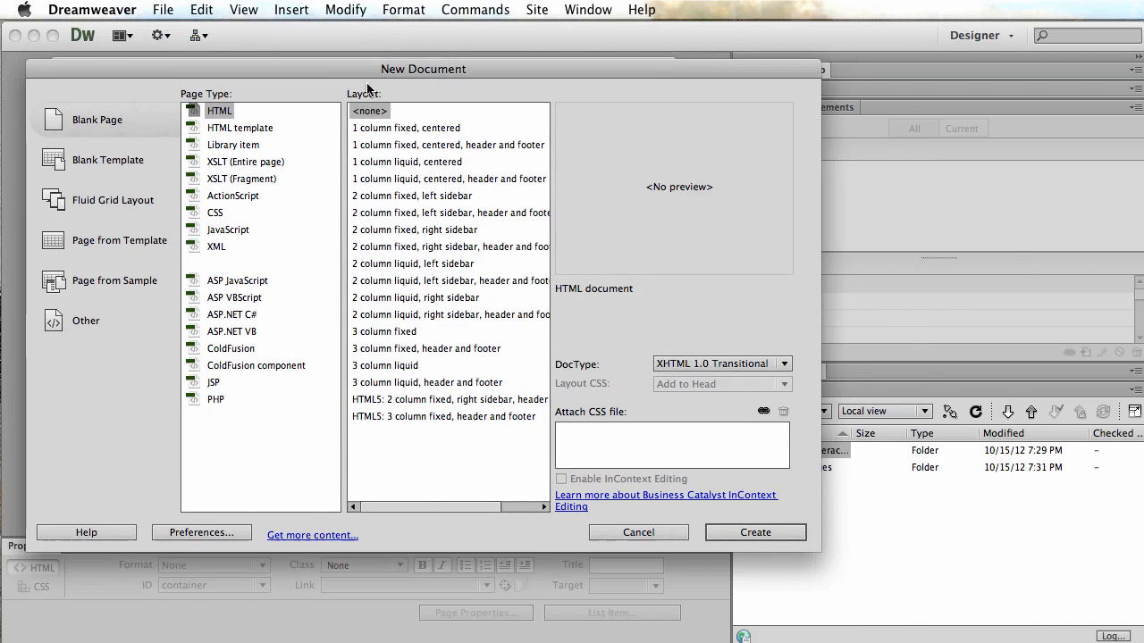
{"action": "left_click", "coordinate": [706, 364]}
{"action": "left_click", "coordinate": [701, 349]}
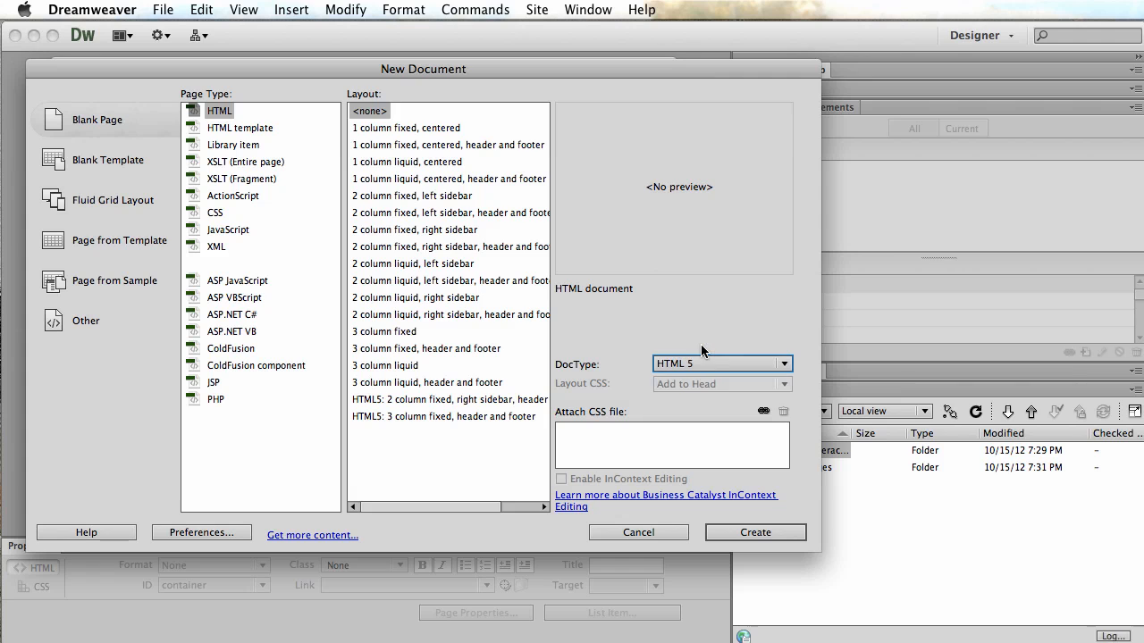
{"action": "left_click", "coordinate": [759, 530]}
Save the new page as index.html in the Interactivity site folder.
{"action": "left_click", "coordinate": [163, 9]}
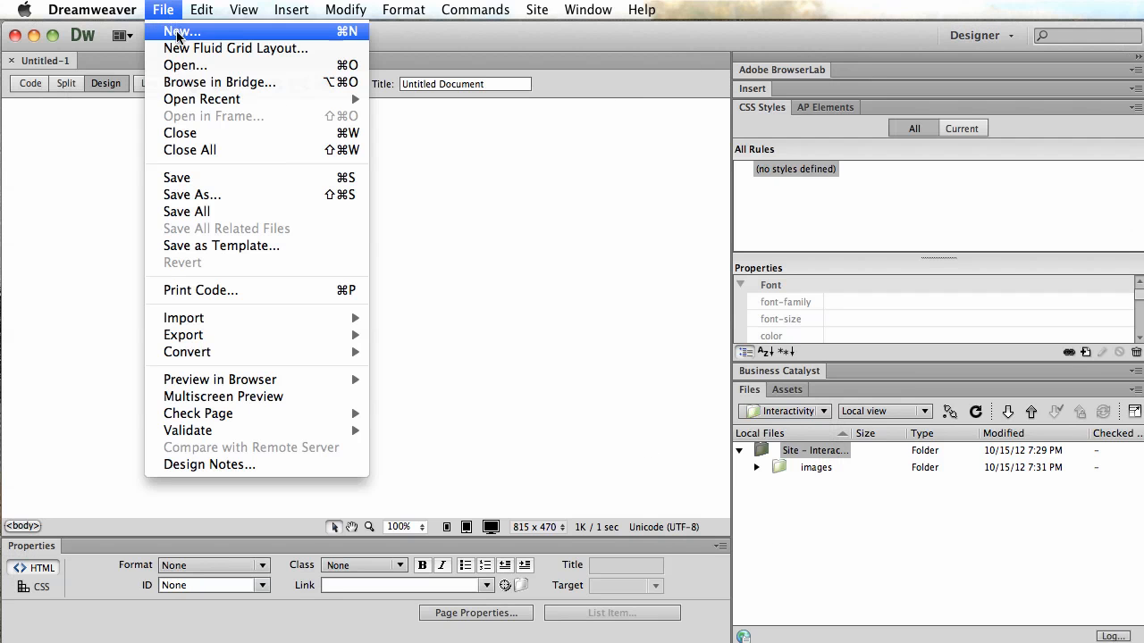
{"action": "left_click", "coordinate": [166, 176]}
{"action": "left_click_drag", "start_coordinate": [1099, 251], "coordinate": [467, 222]}
{"action": "type", "text": "index"}
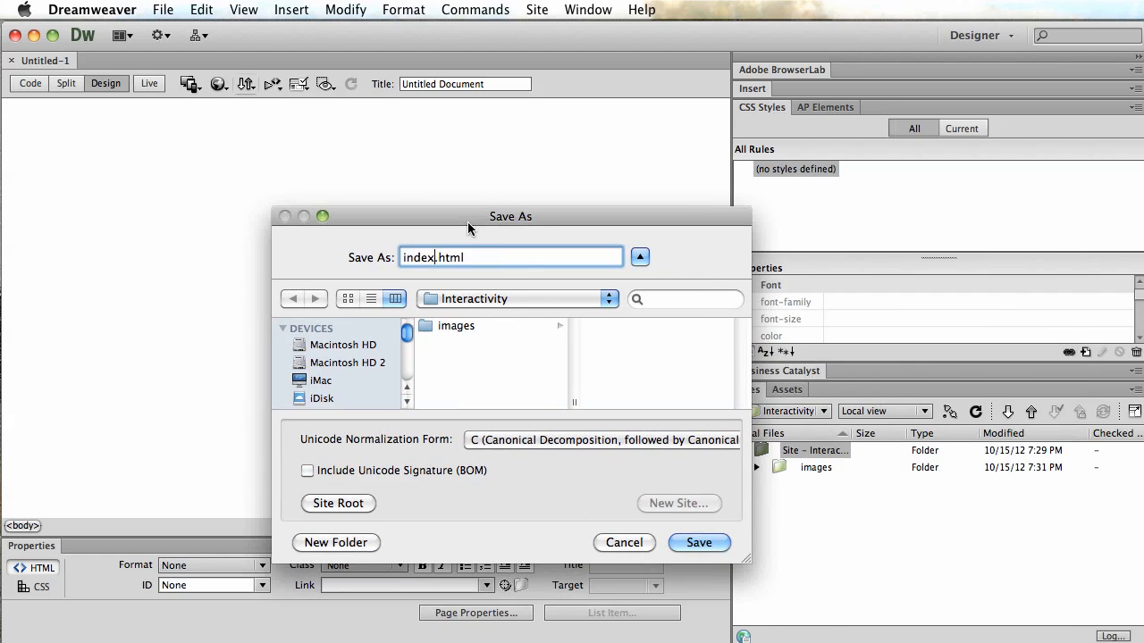
{"action": "left_click", "coordinate": [694, 543]}
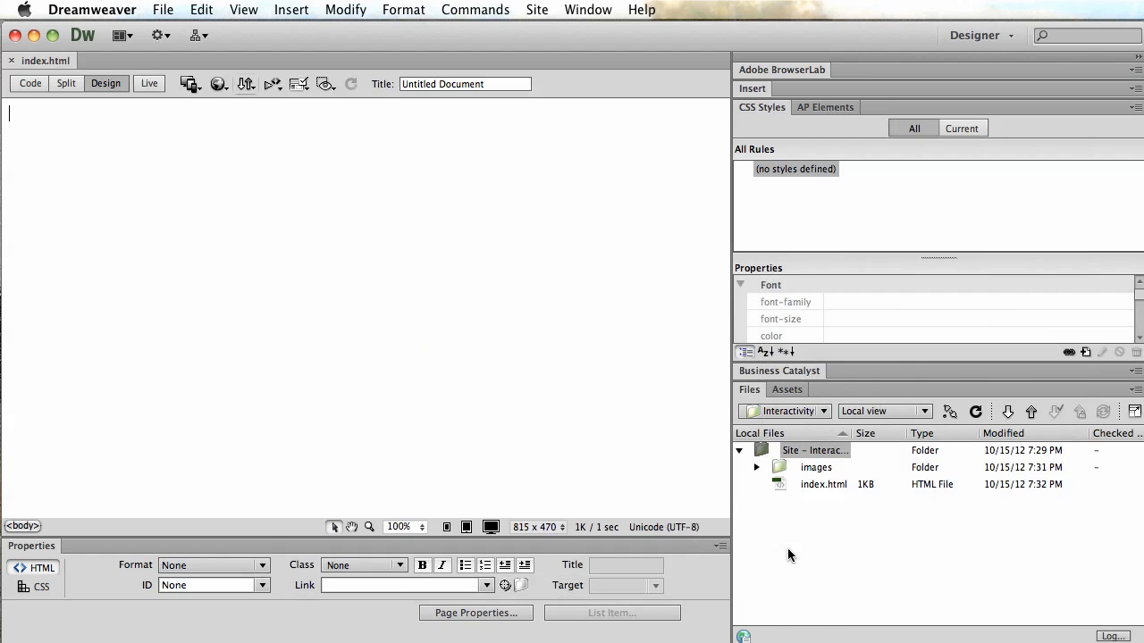
Expand the nested images folders in the Files panel and examine the exported menu and menuover image files.
{"action": "left_click", "coordinate": [756, 468]}
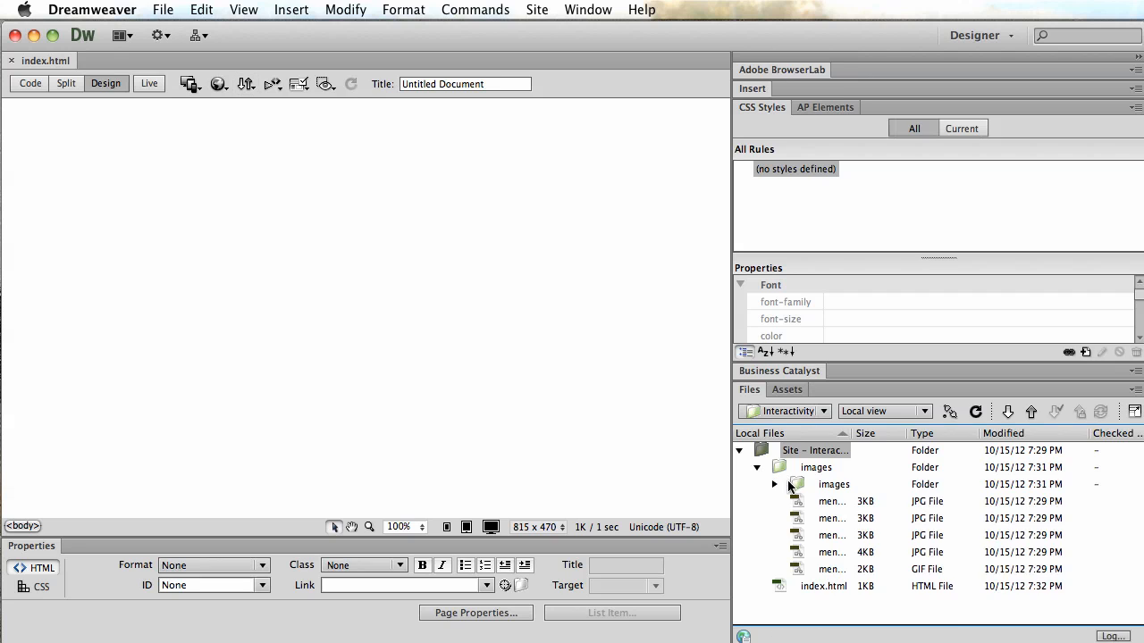
{"action": "left_click", "coordinate": [774, 484]}
{"action": "scroll", "coordinate": [804, 527], "scroll_direction": "down", "scroll_amount": 3}
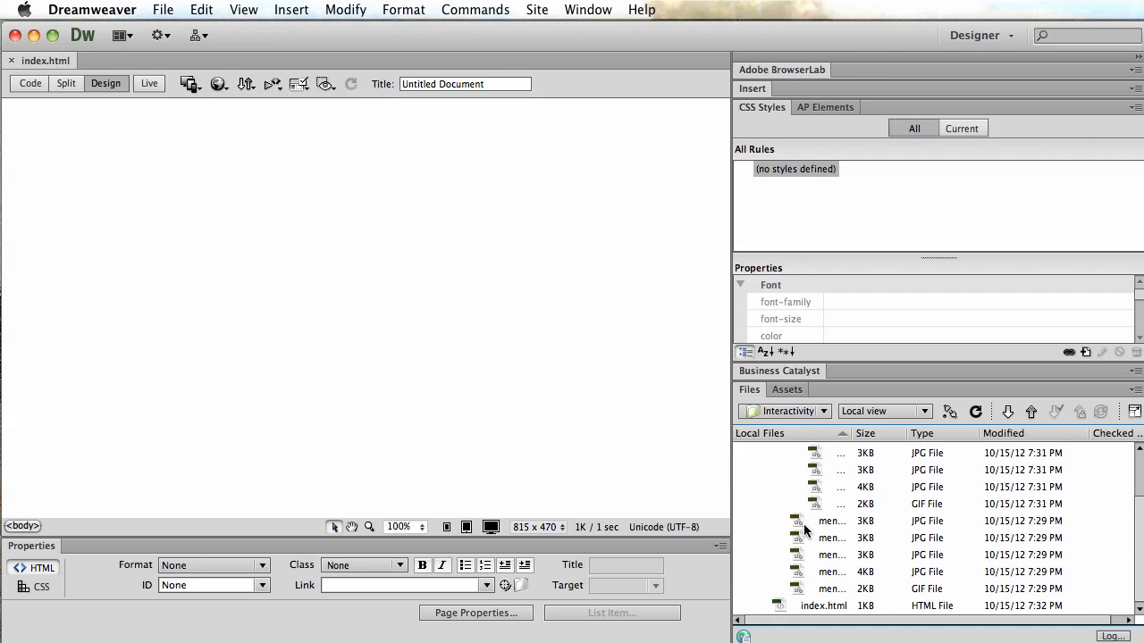
{"action": "scroll", "coordinate": [807, 524], "scroll_direction": "up", "scroll_amount": 3}
{"action": "scroll", "coordinate": [809, 529], "scroll_direction": "down", "scroll_amount": 1}
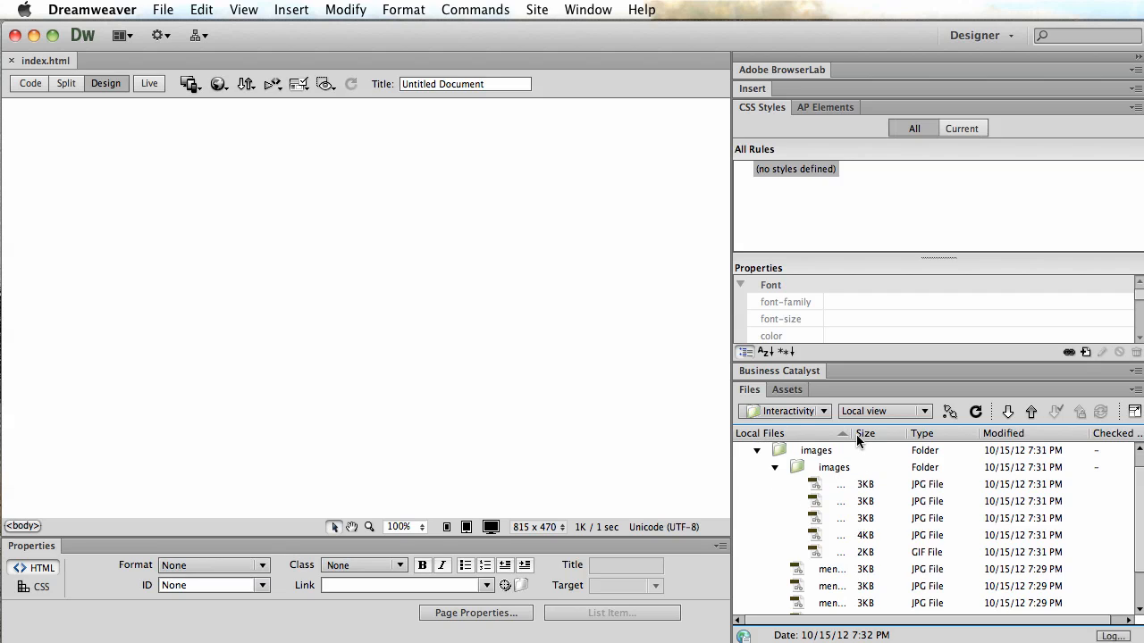
{"action": "left_click_drag", "start_coordinate": [853, 434], "coordinate": [938, 433]}
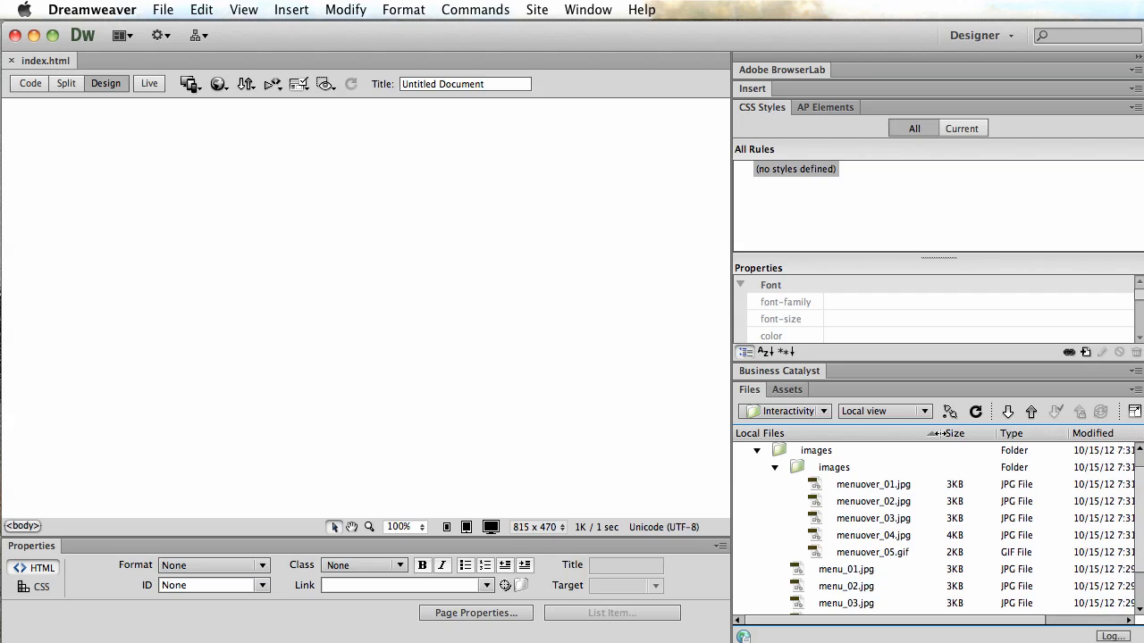
{"action": "left_click", "coordinate": [851, 487]}
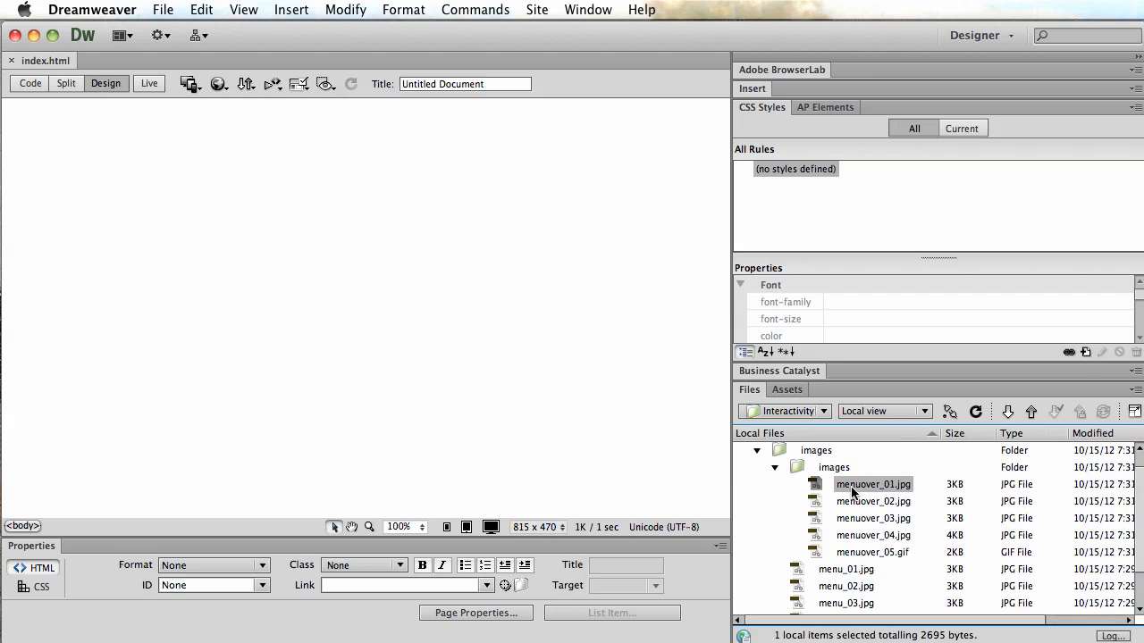
{"action": "left_click", "coordinate": [854, 503]}
{"action": "left_click", "coordinate": [853, 519]}
{"action": "left_click", "coordinate": [852, 538]}
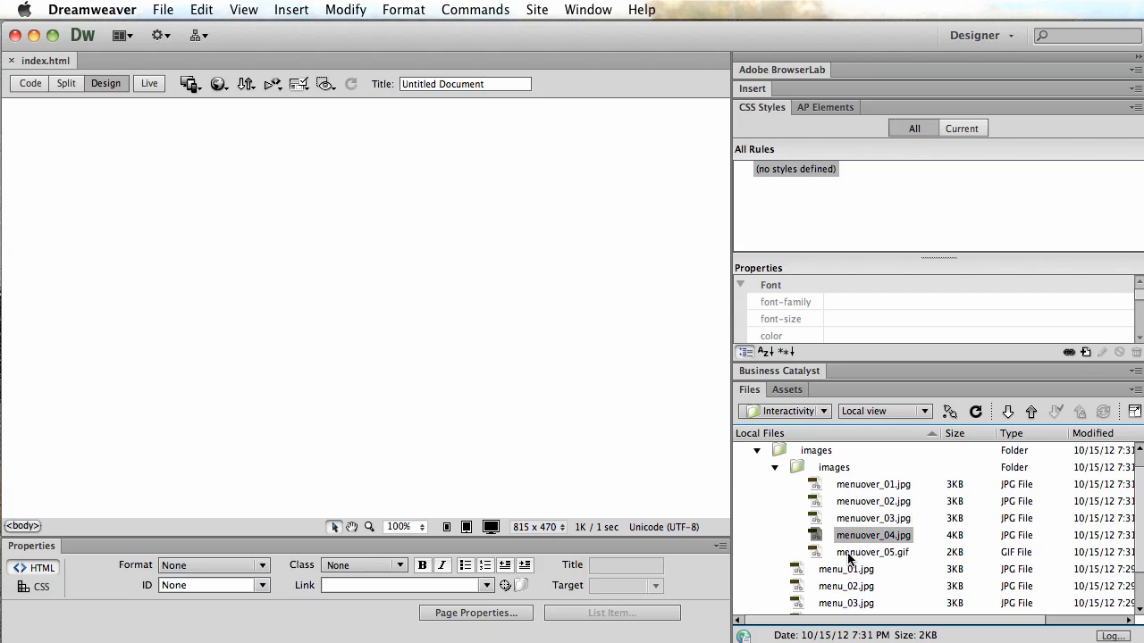
{"action": "left_click", "coordinate": [848, 554]}
{"action": "scroll", "coordinate": [847, 545], "scroll_direction": "down", "scroll_amount": 3}
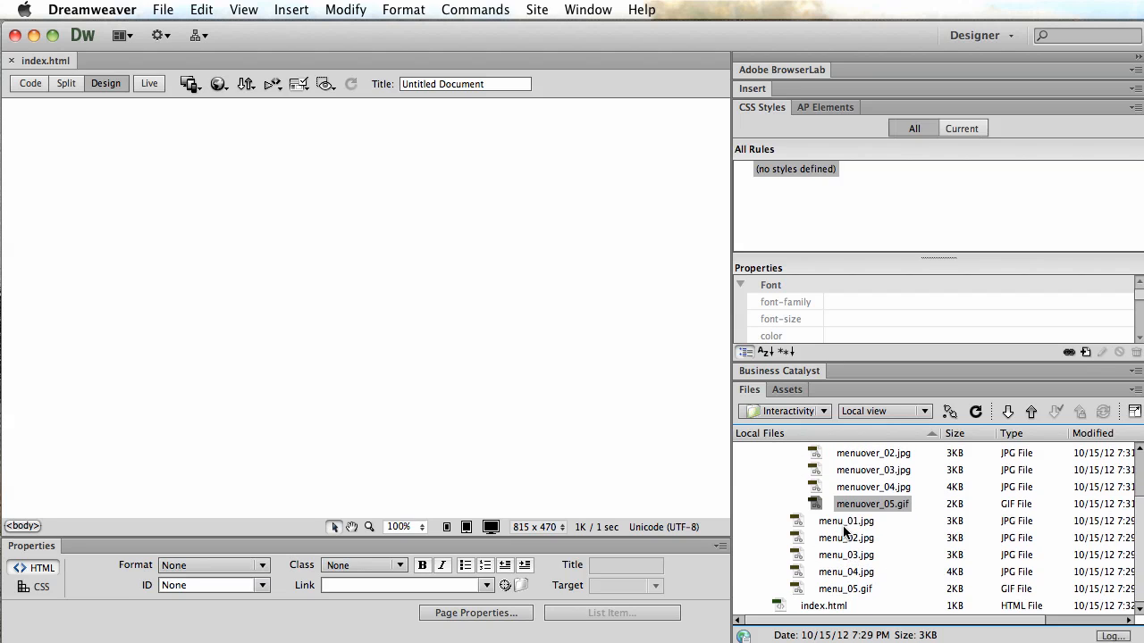
{"action": "left_click", "coordinate": [844, 522]}
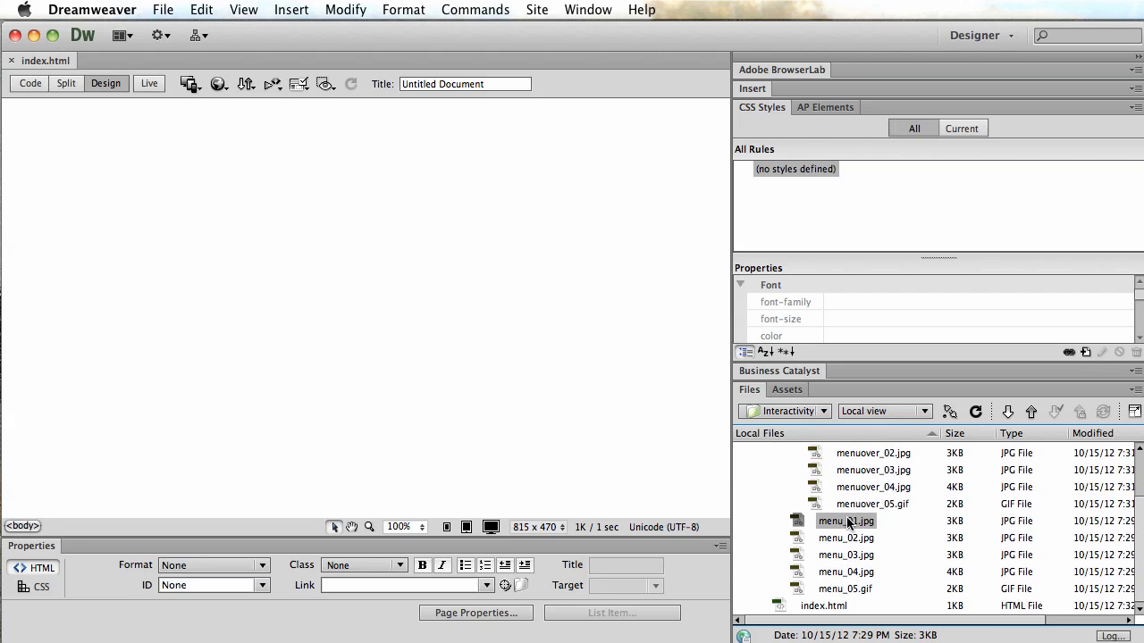
{"action": "scroll", "coordinate": [848, 523], "scroll_direction": "up", "scroll_amount": 4}
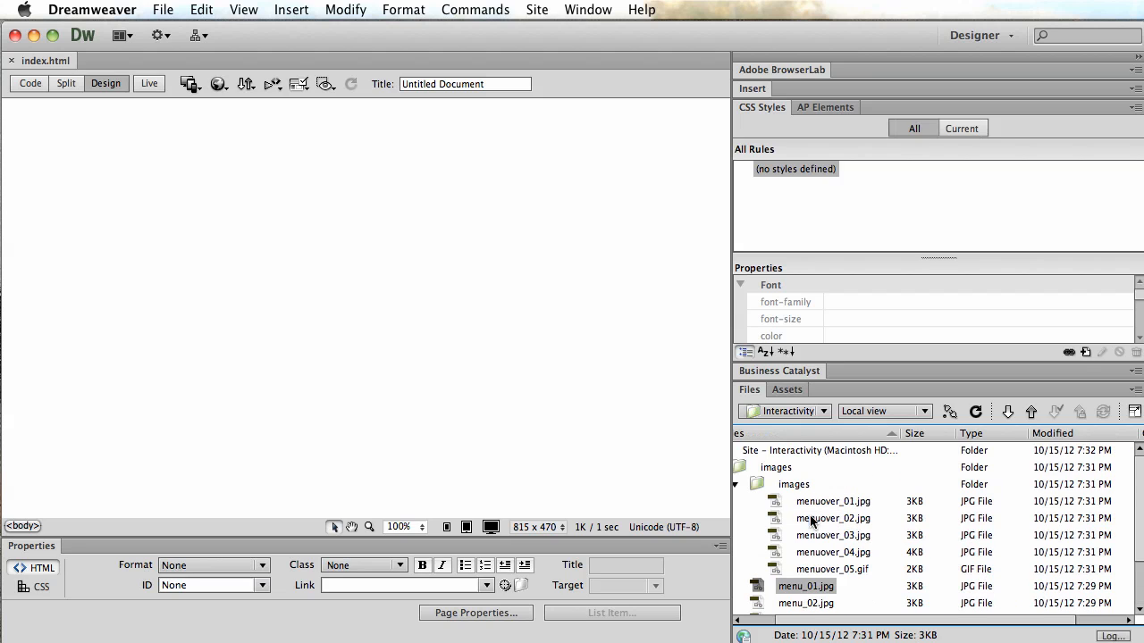
{"action": "scroll", "coordinate": [811, 522], "scroll_direction": "left", "scroll_amount": 2}
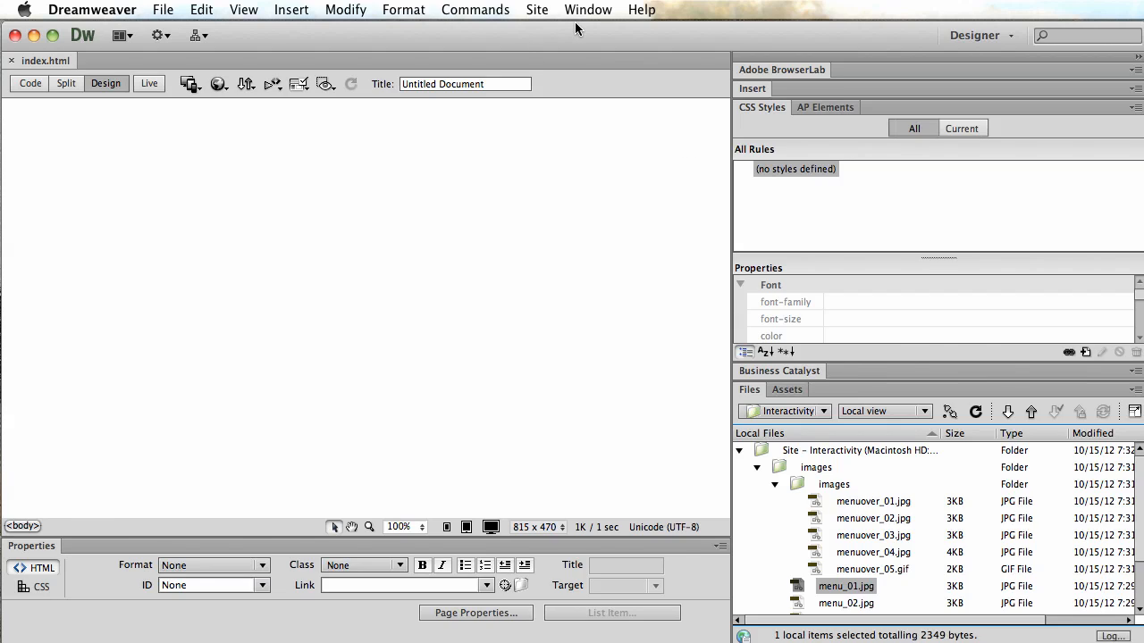
Switch to Finder and browse the class-sites Interactivity folder's images subfolder.
{"action": "key", "text": "super+h"}
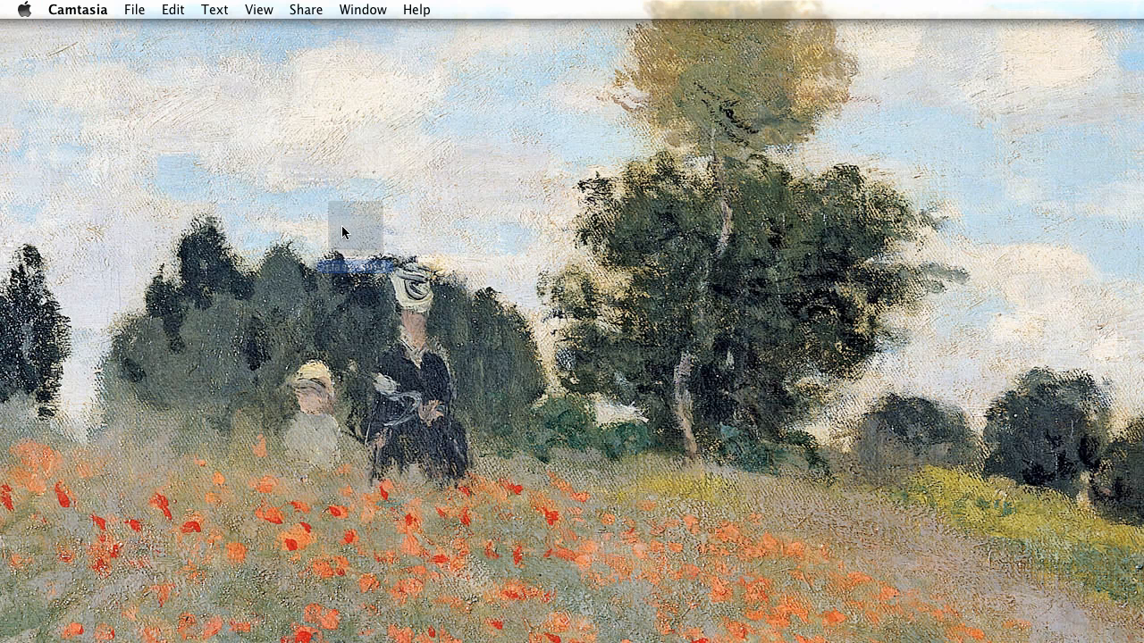
{"action": "left_click", "coordinate": [364, 228]}
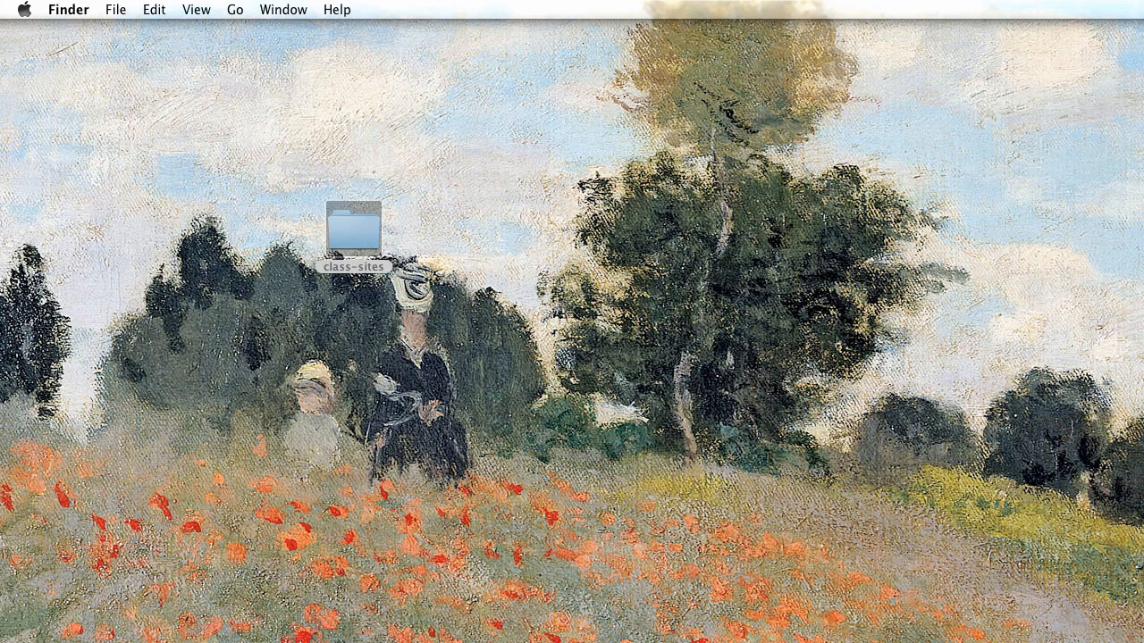
{"action": "left_click_drag", "start_coordinate": [1139, 445], "coordinate": [470, 122]}
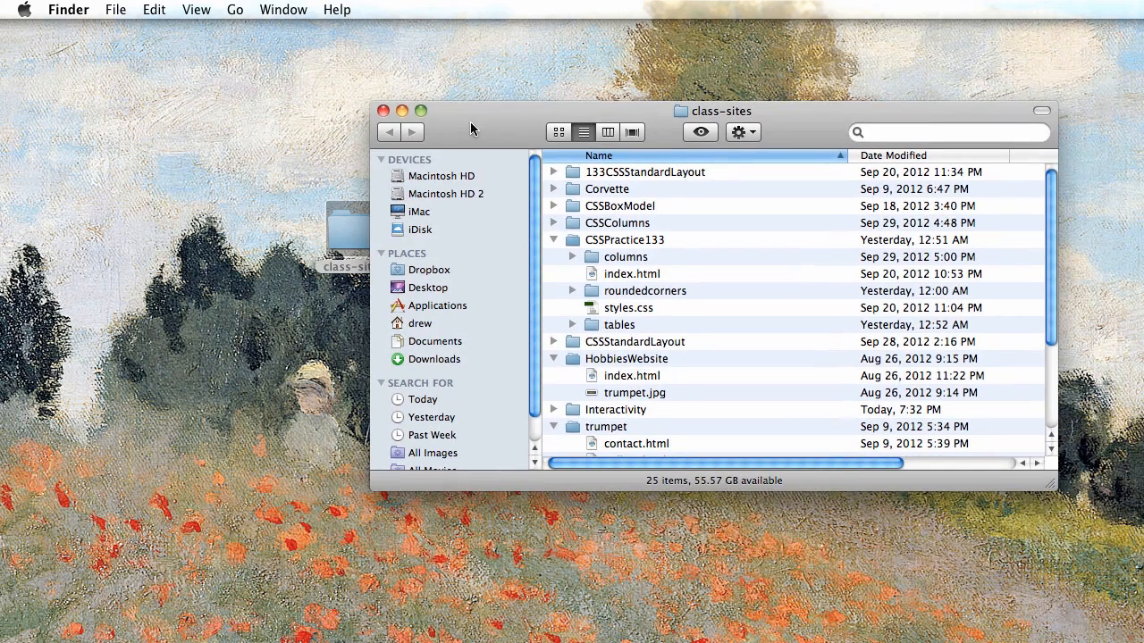
{"action": "left_click", "coordinate": [553, 242]}
{"action": "double_click", "coordinate": [569, 325]}
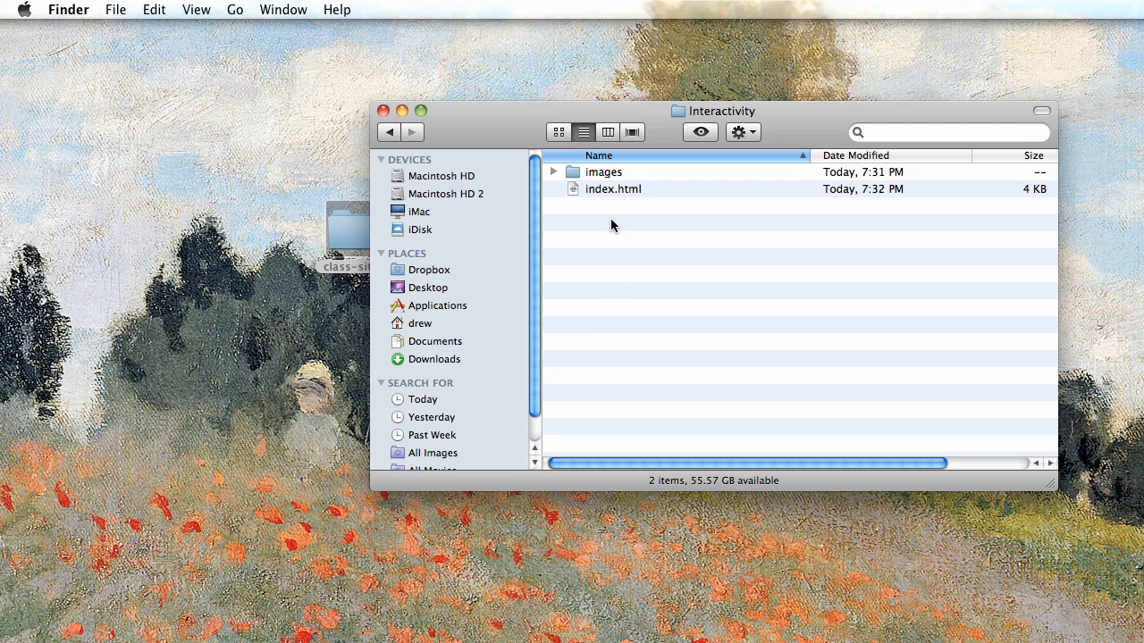
{"action": "double_click", "coordinate": [574, 176]}
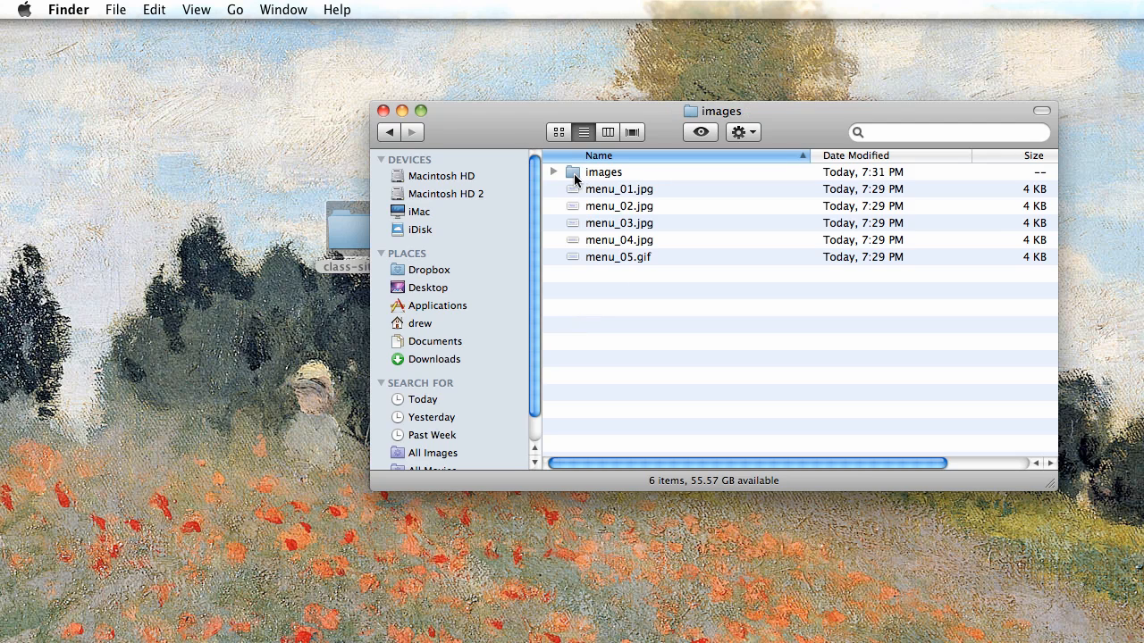
Copy the five menuover files from the nested images folder into the parent images folder.
{"action": "double_click", "coordinate": [576, 179]}
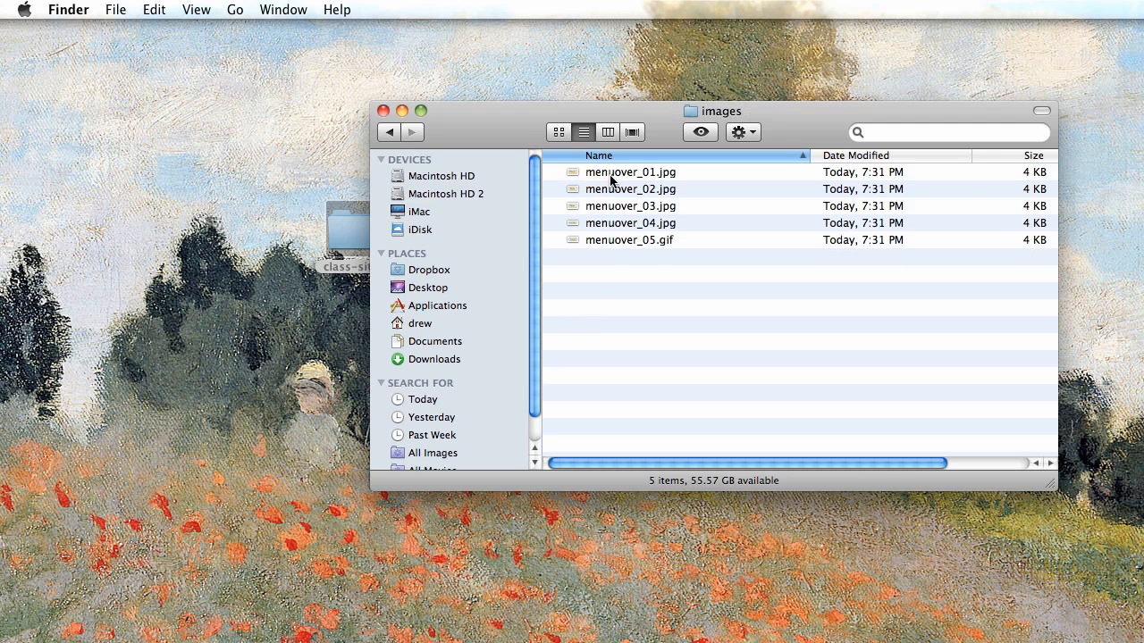
{"action": "left_click", "coordinate": [613, 176]}
{"action": "key", "text": "super+a"}
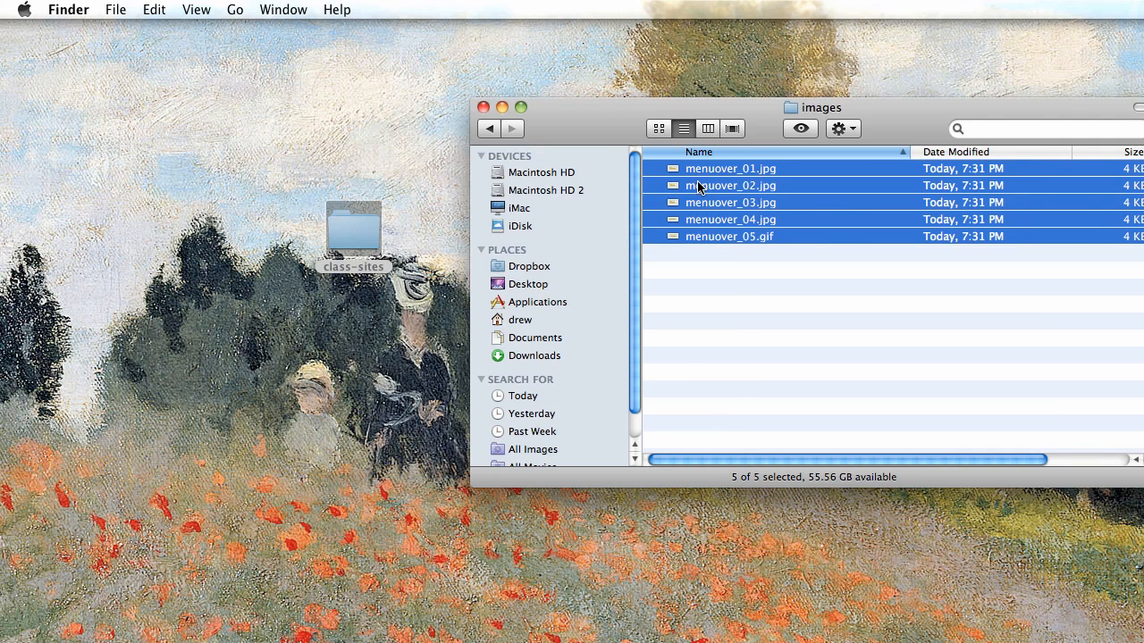
{"action": "key", "text": "super+c"}
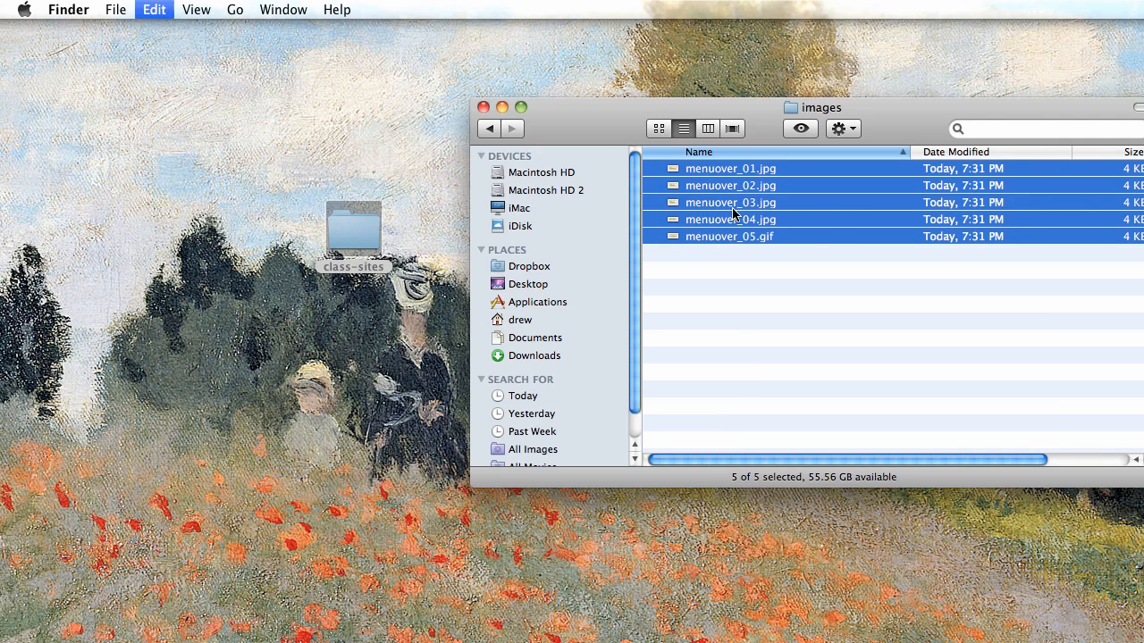
{"action": "left_click", "coordinate": [168, 7]}
{"action": "left_click", "coordinate": [165, 7]}
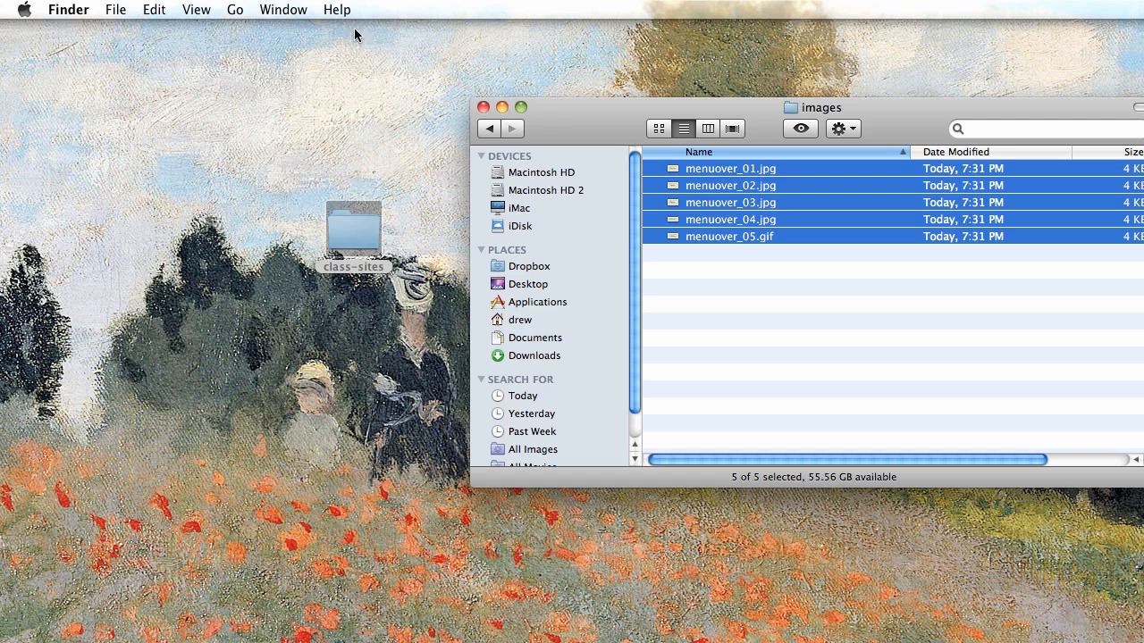
{"action": "left_click", "coordinate": [489, 129]}
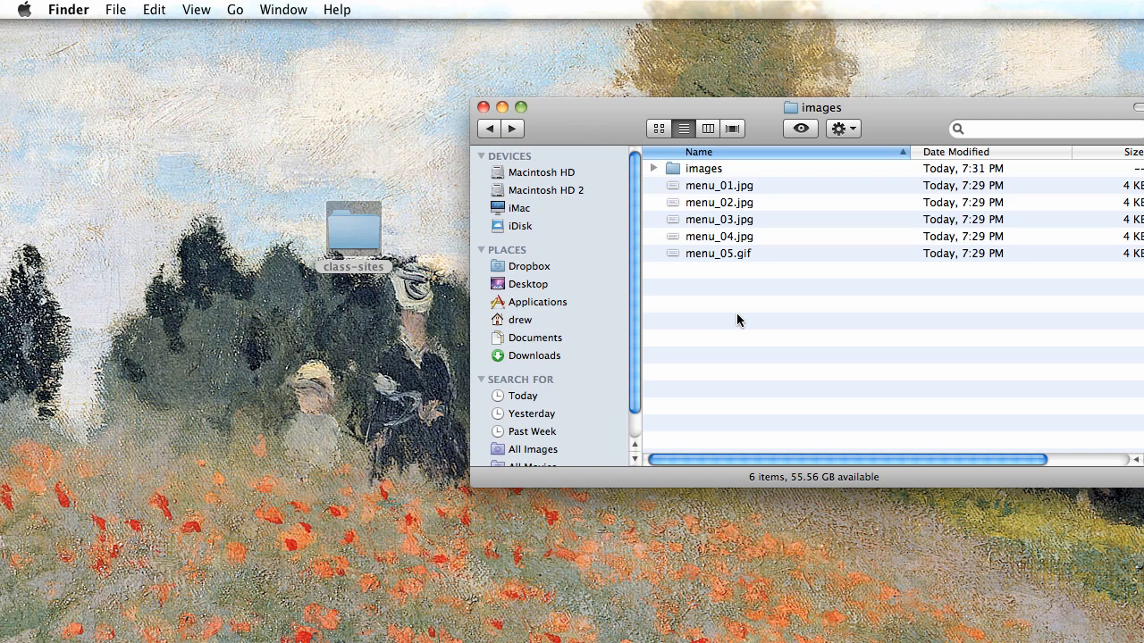
{"action": "key", "text": "super+v"}
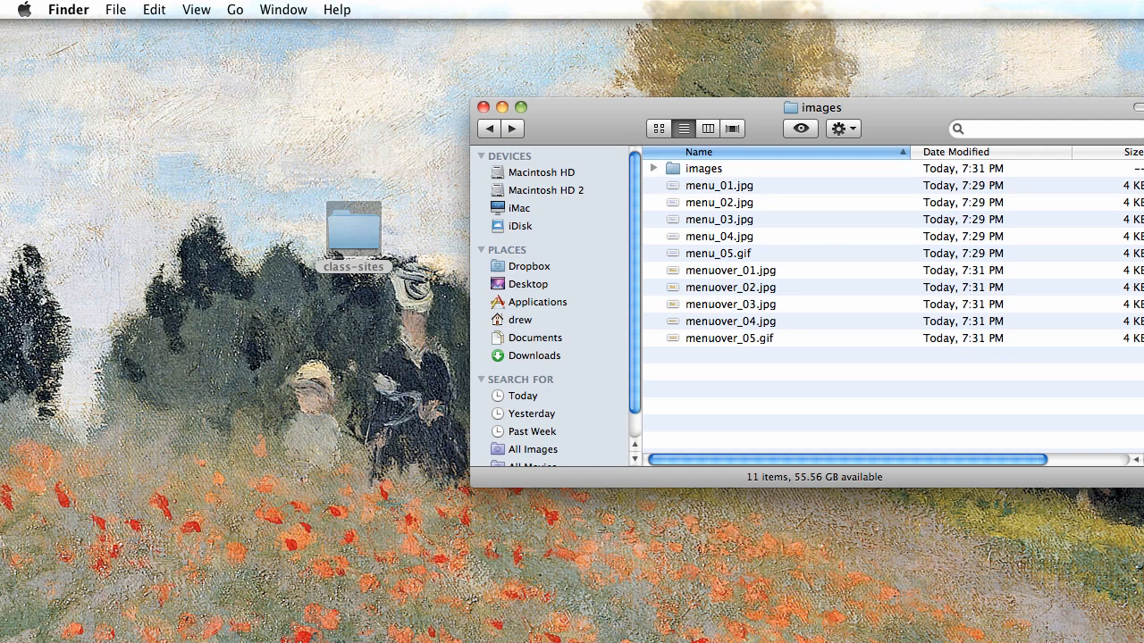
Delete the now-redundant nested images folder and close the Finder window.
{"action": "key", "text": "super+BackSpace"}
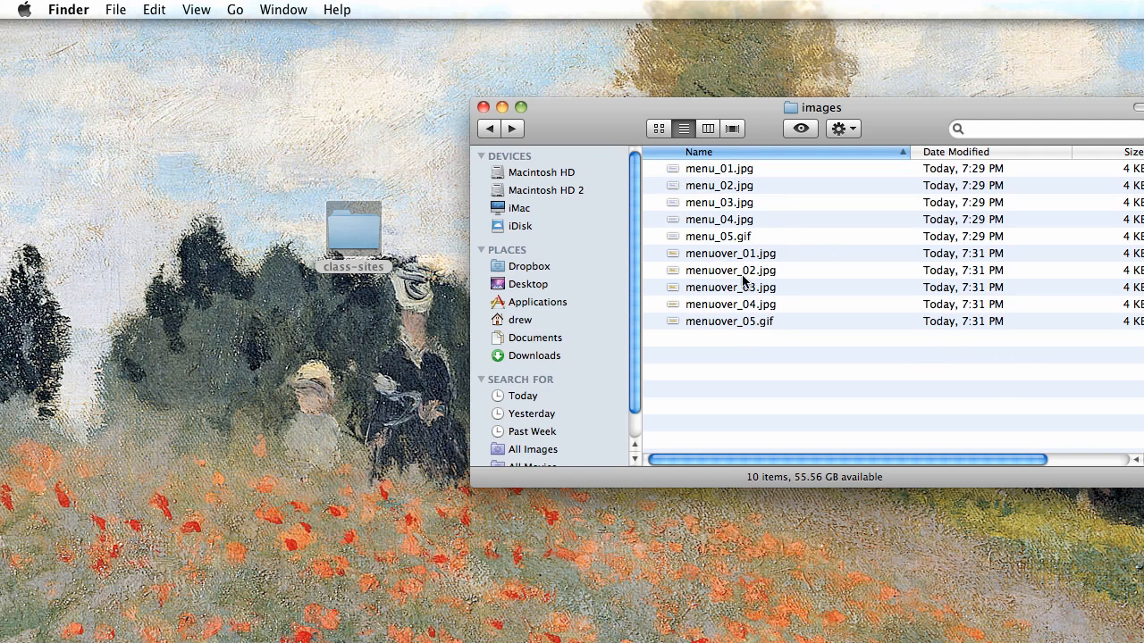
{"action": "left_click", "coordinate": [484, 107]}
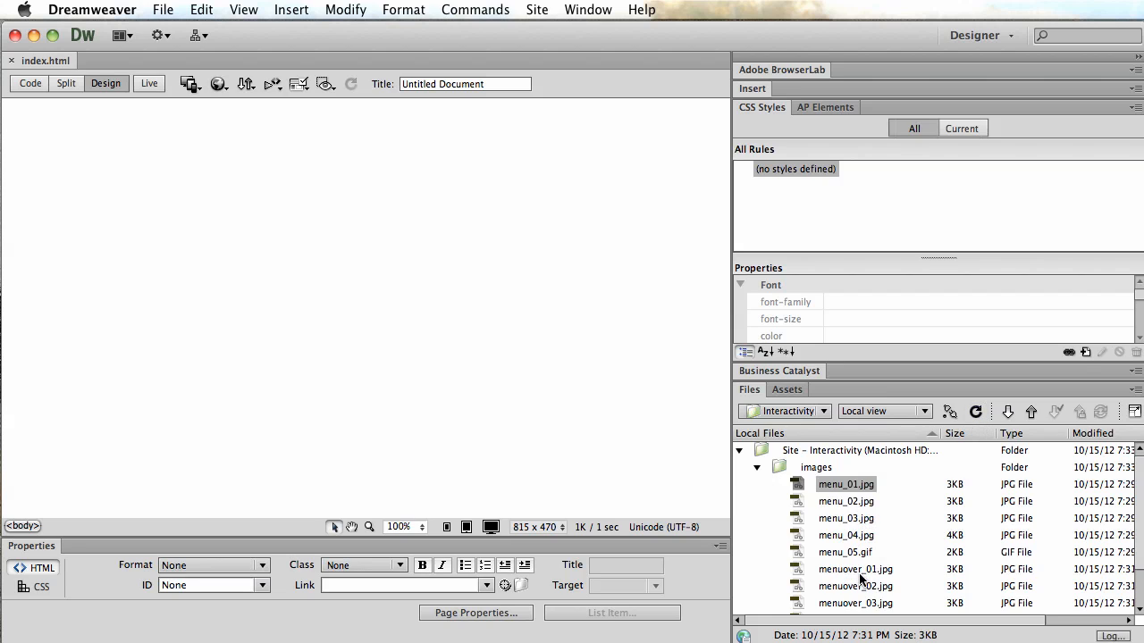
Insert a rollover image at the top of the page, choosing images/menu_01.jpg as its original image.
{"action": "scroll", "coordinate": [858, 568], "scroll_direction": "down", "scroll_amount": 1}
{"action": "scroll", "coordinate": [857, 568], "scroll_direction": "down", "scroll_amount": 1}
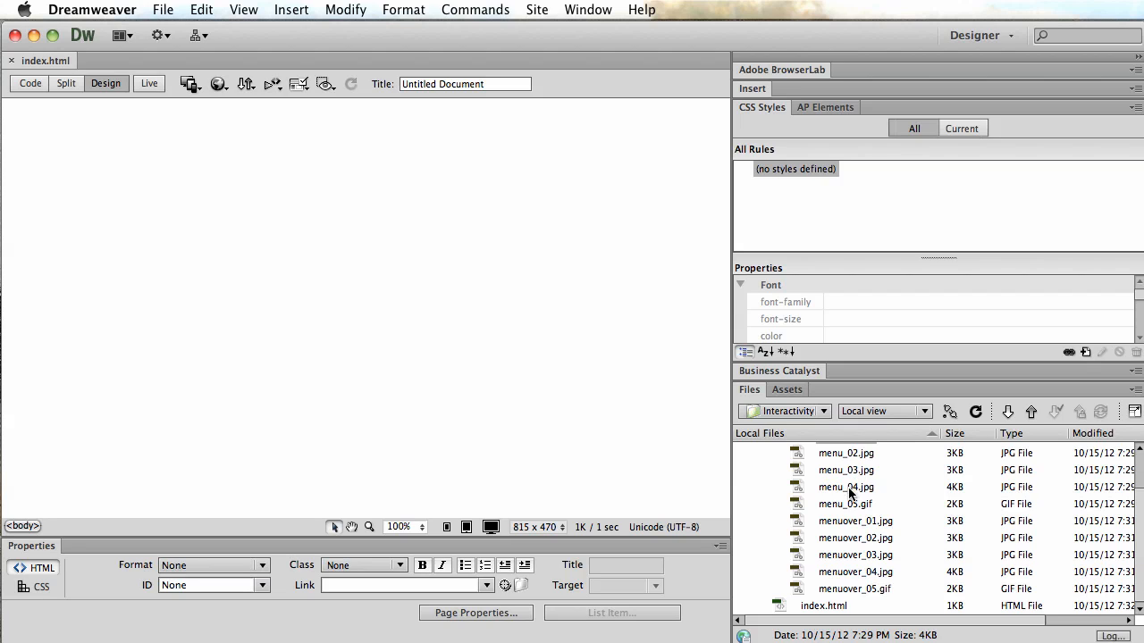
{"action": "scroll", "coordinate": [849, 493], "scroll_direction": "up", "scroll_amount": 1}
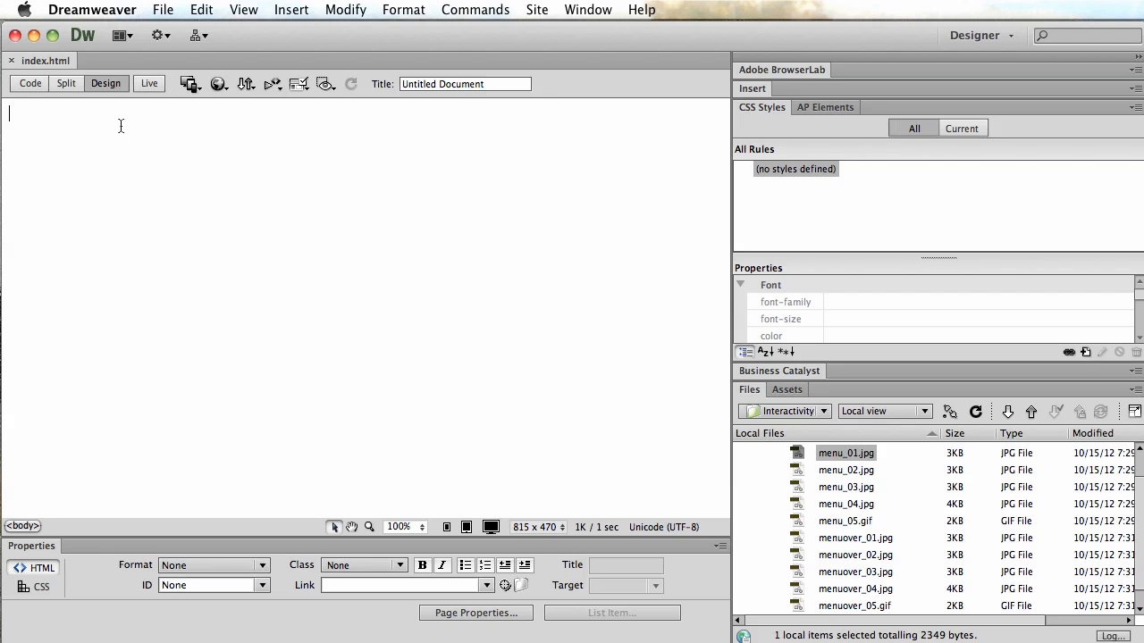
{"action": "left_click", "coordinate": [291, 9]}
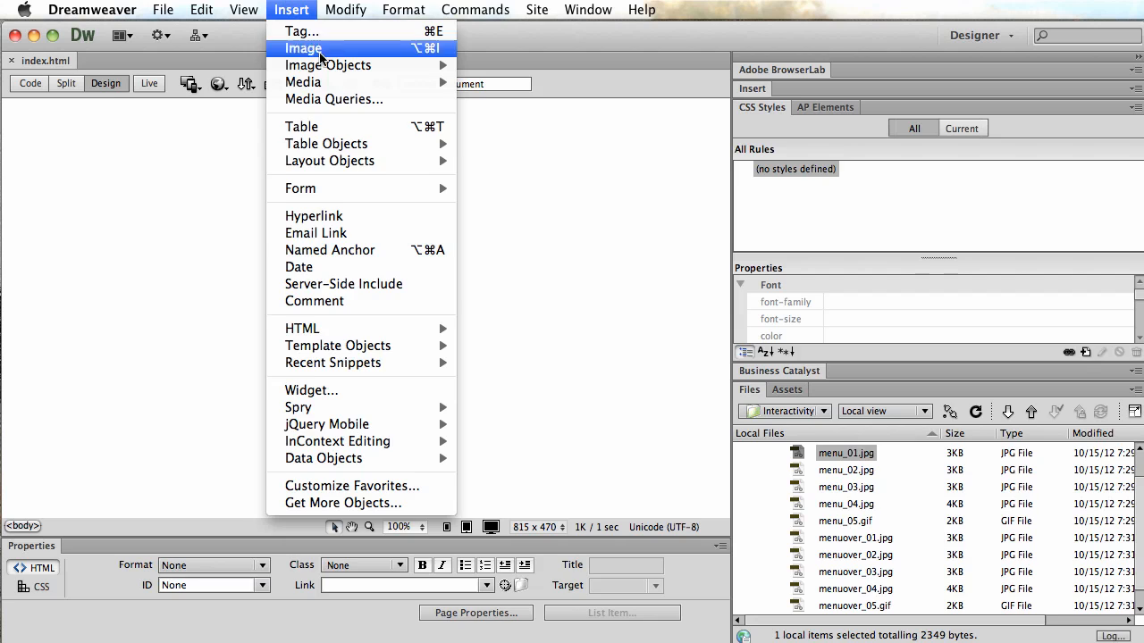
{"action": "mouse_move", "coordinate": [348, 158]}
{"action": "mouse_move", "coordinate": [342, 67]}
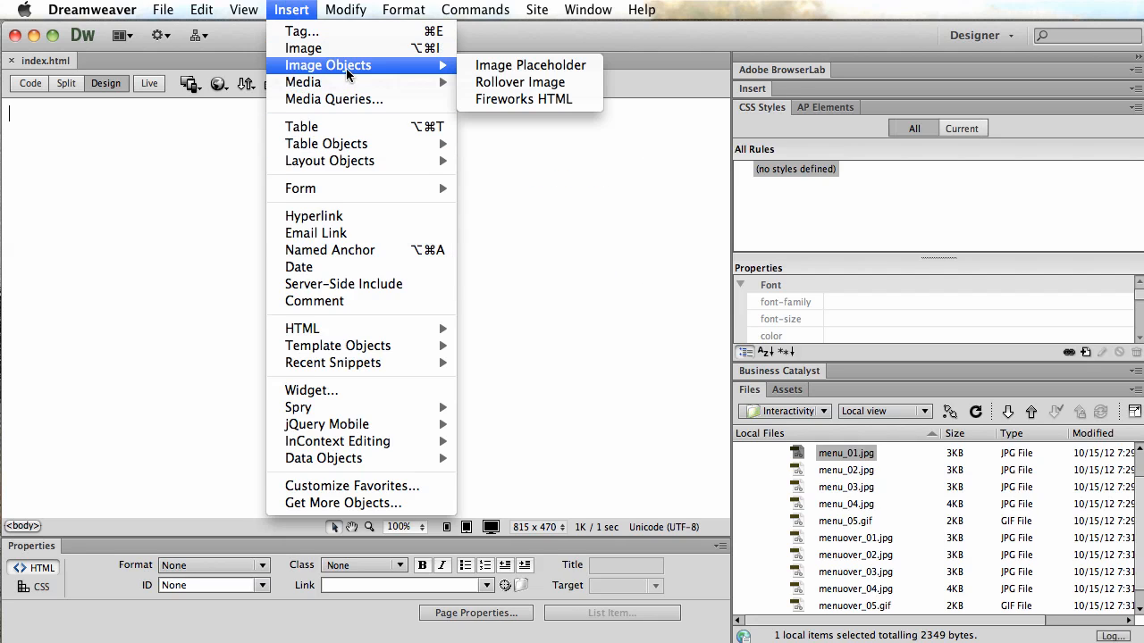
{"action": "left_click", "coordinate": [506, 83]}
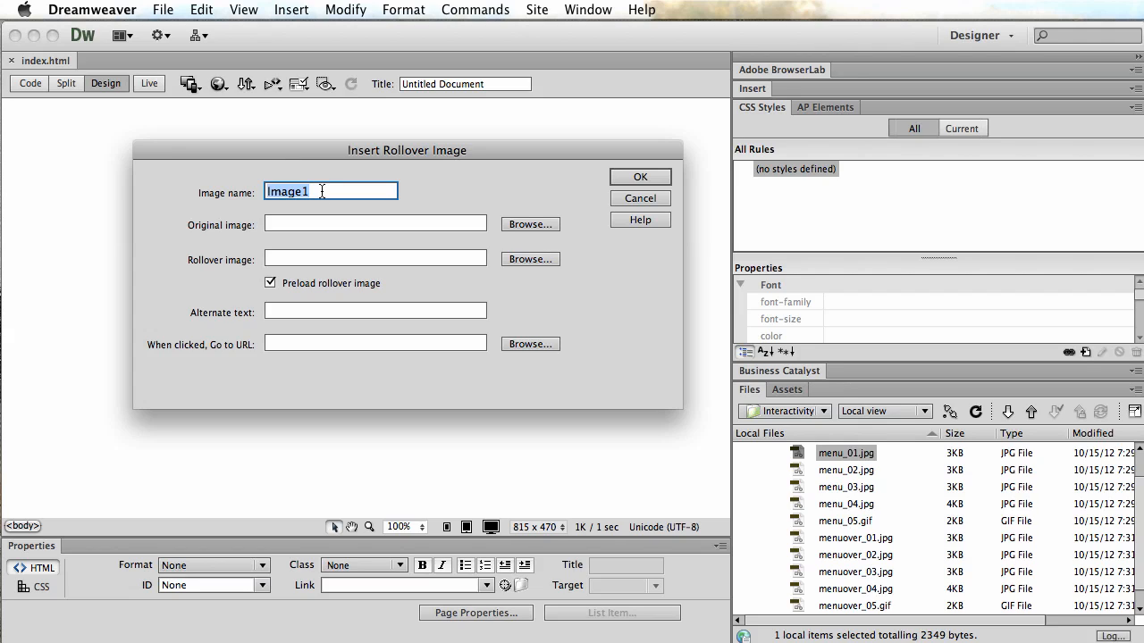
{"action": "left_click", "coordinate": [531, 224]}
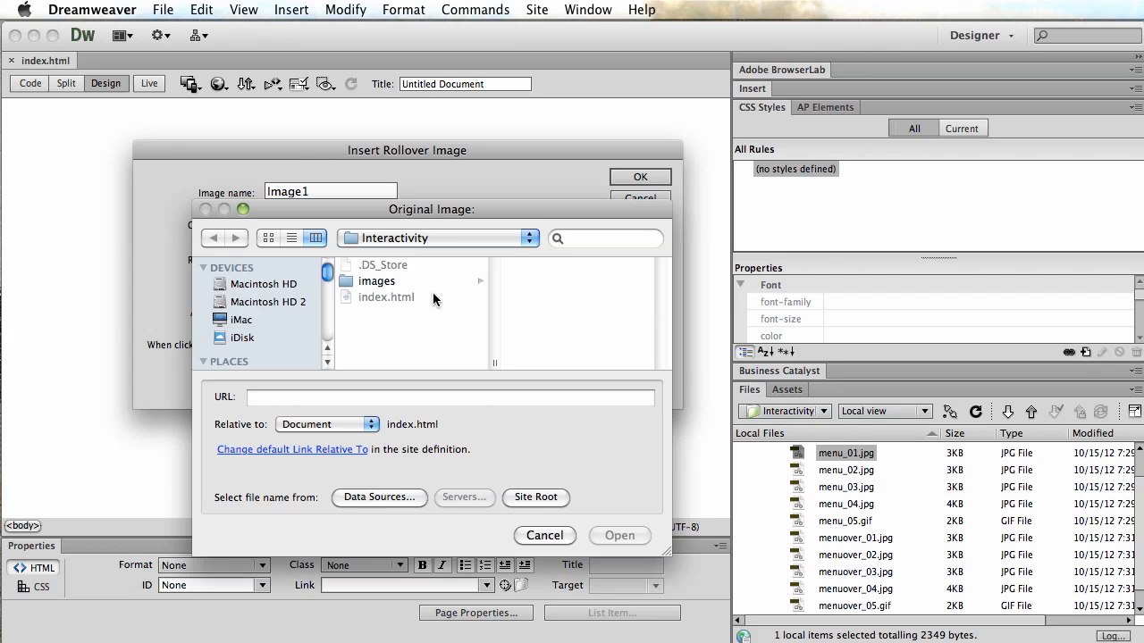
{"action": "left_click", "coordinate": [370, 280]}
{"action": "left_click", "coordinate": [554, 281]}
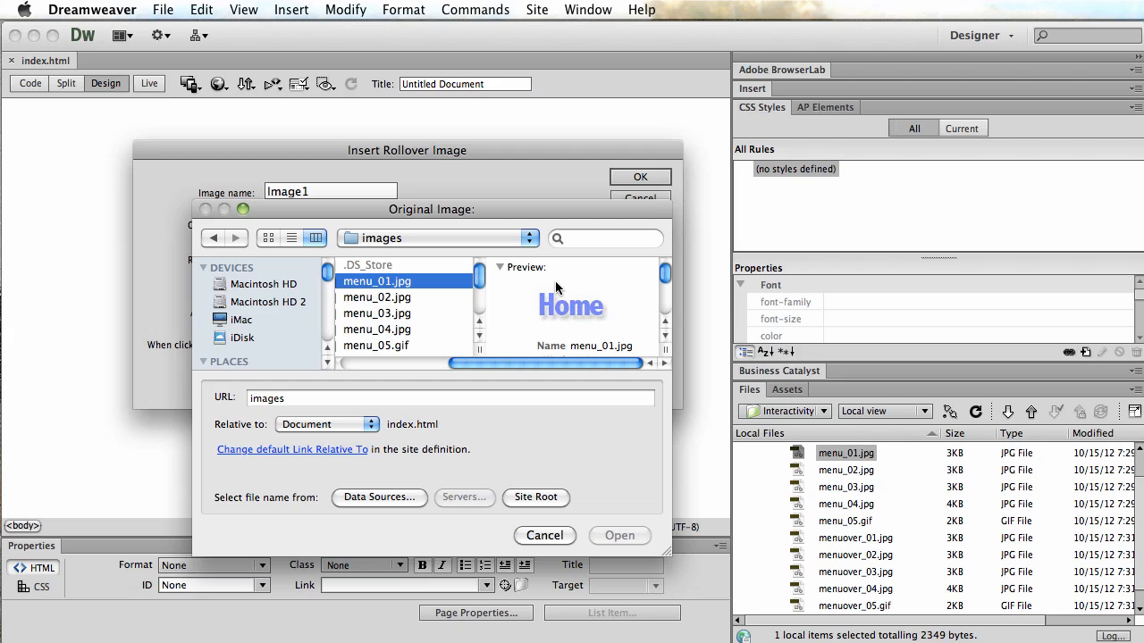
{"action": "left_click", "coordinate": [619, 535]}
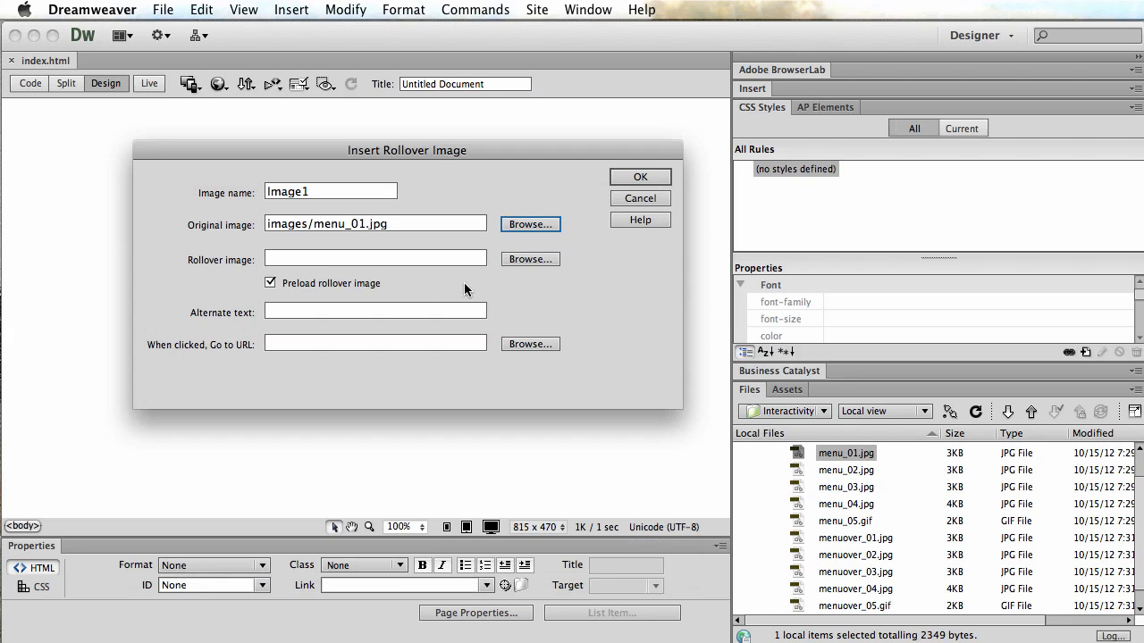
Set the rollover image to images/menuover_01.jpg and the alternate text to home link.
{"action": "left_click", "coordinate": [515, 259]}
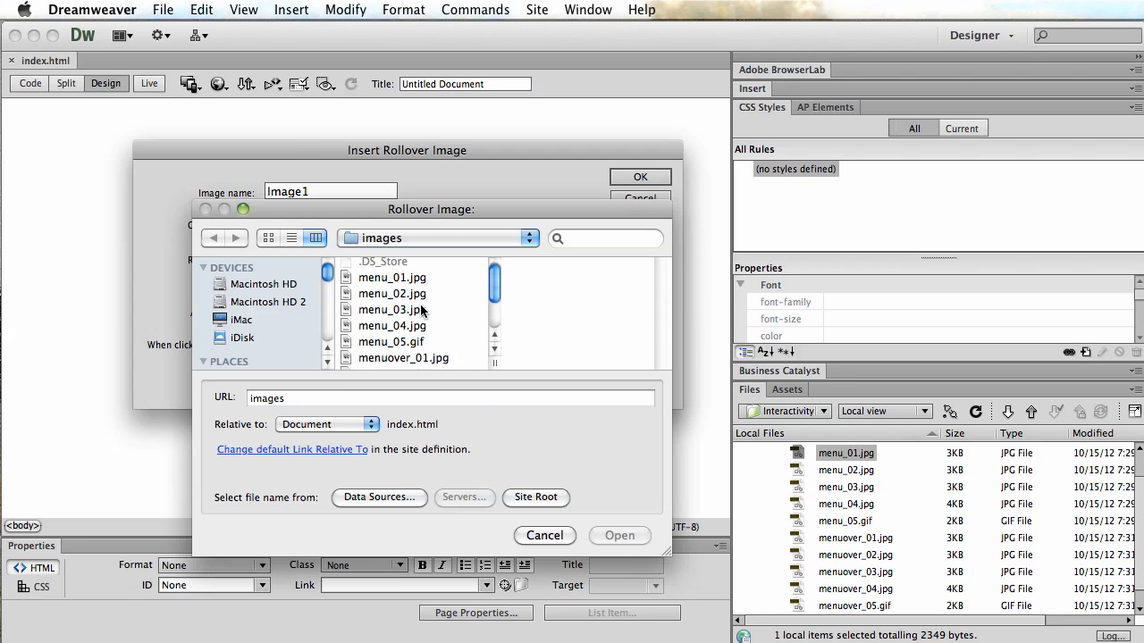
{"action": "left_click", "coordinate": [399, 357]}
{"action": "left_click", "coordinate": [610, 535]}
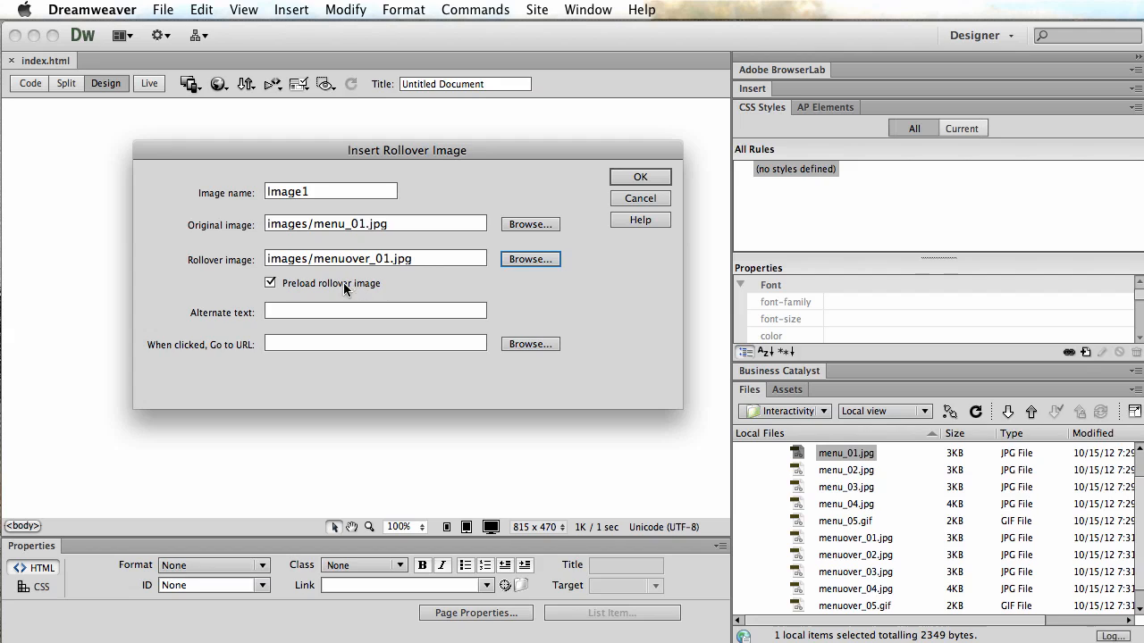
{"action": "left_click", "coordinate": [318, 317]}
{"action": "type", "text": "home l"}
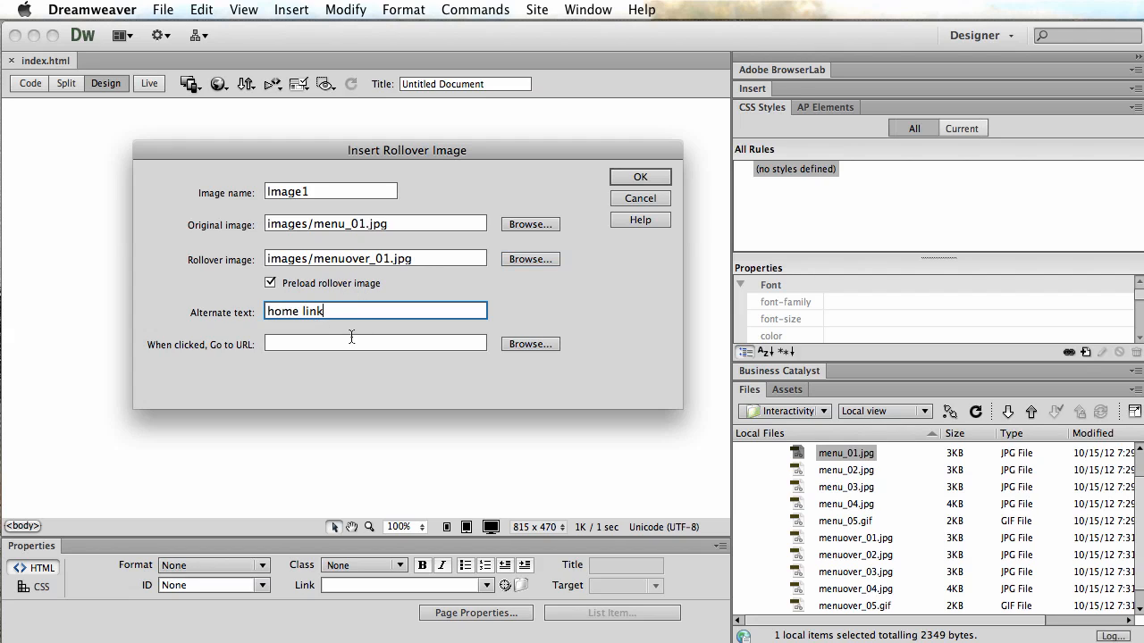
{"action": "type", "text": "ink"}
Set the click URL to index.html and confirm the rollover image.
{"action": "left_click", "coordinate": [351, 340]}
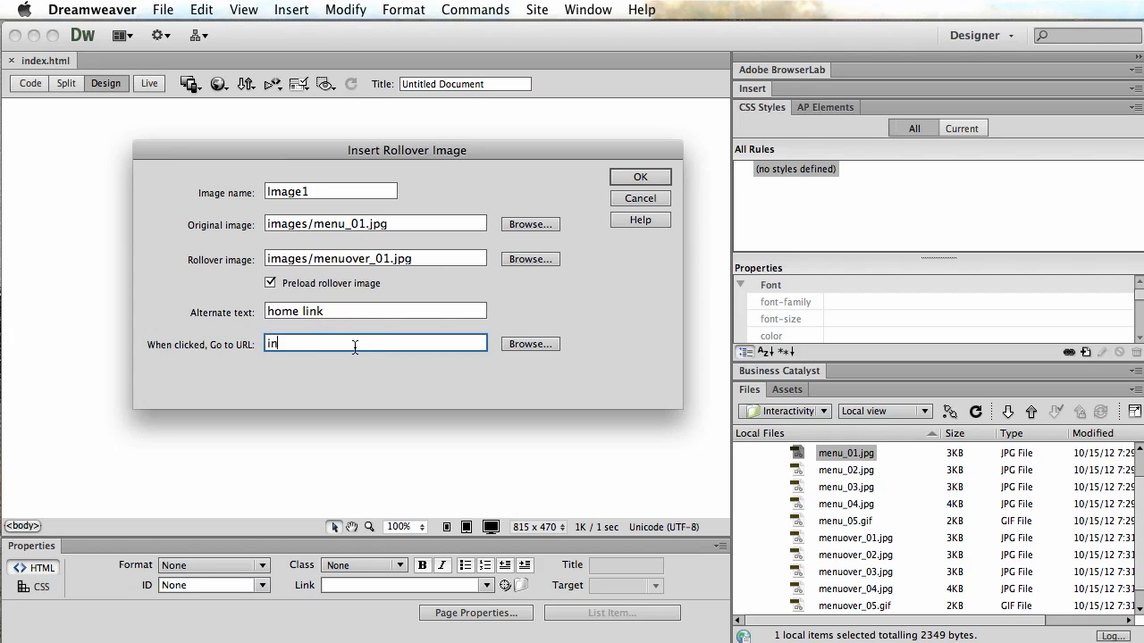
{"action": "type", "text": "index.html"}
{"action": "left_click", "coordinate": [636, 178]}
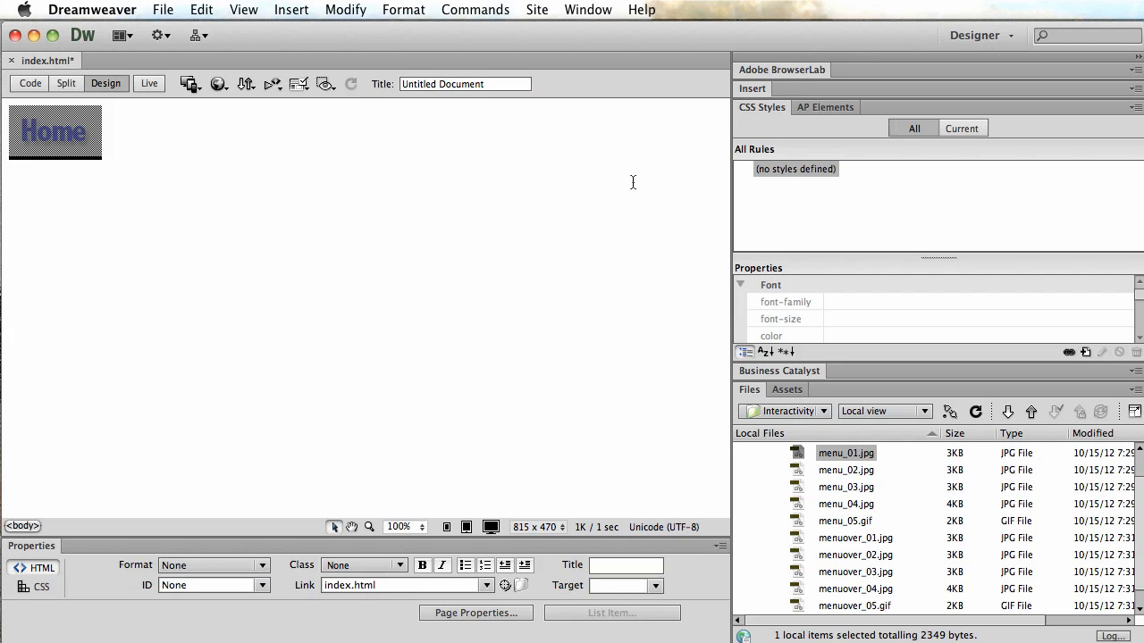
Place the insertion point after the Home button and save the page.
{"action": "left_click", "coordinate": [288, 163]}
{"action": "left_click", "coordinate": [177, 9]}
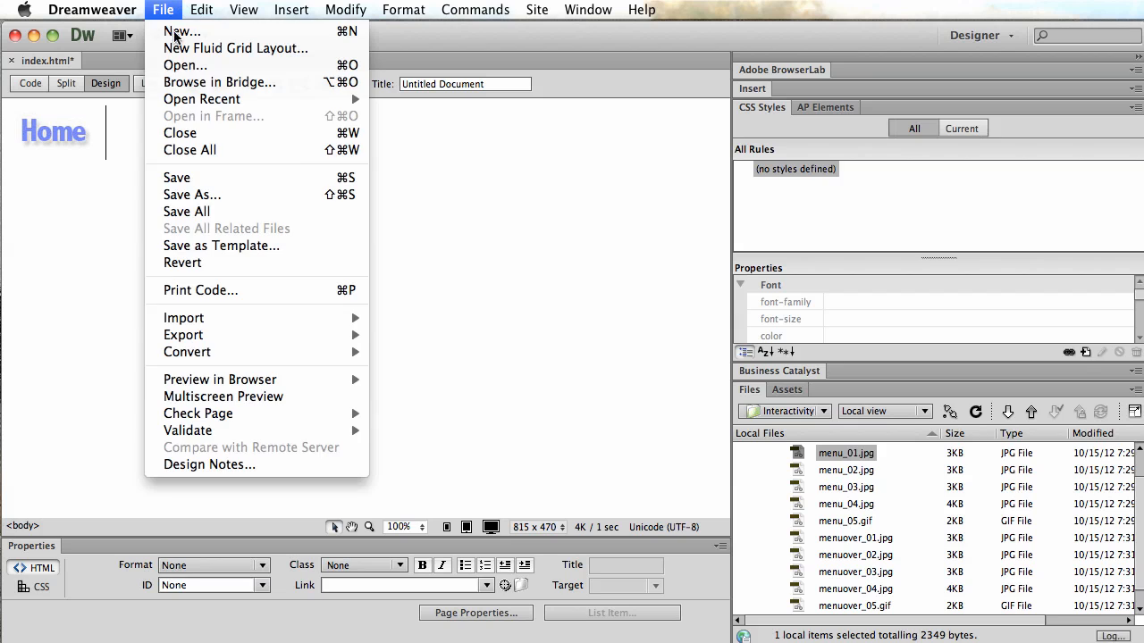
{"action": "left_click", "coordinate": [176, 179]}
Preview the page in Google Chrome and test the Home button's rollover and link.
{"action": "left_click", "coordinate": [163, 9]}
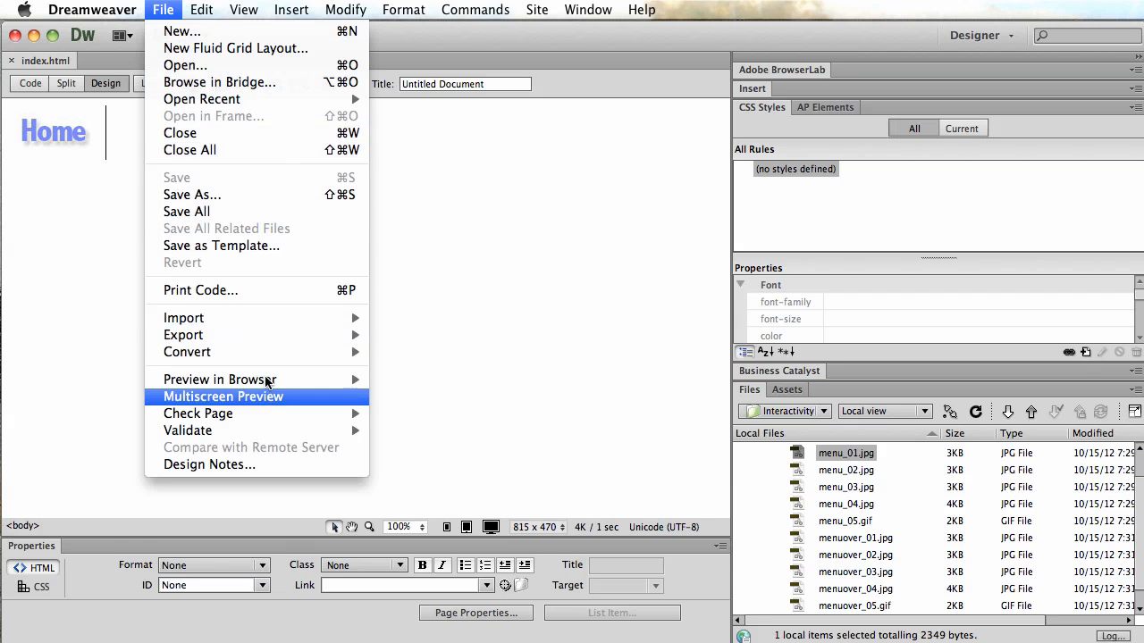
{"action": "mouse_move", "coordinate": [271, 379]}
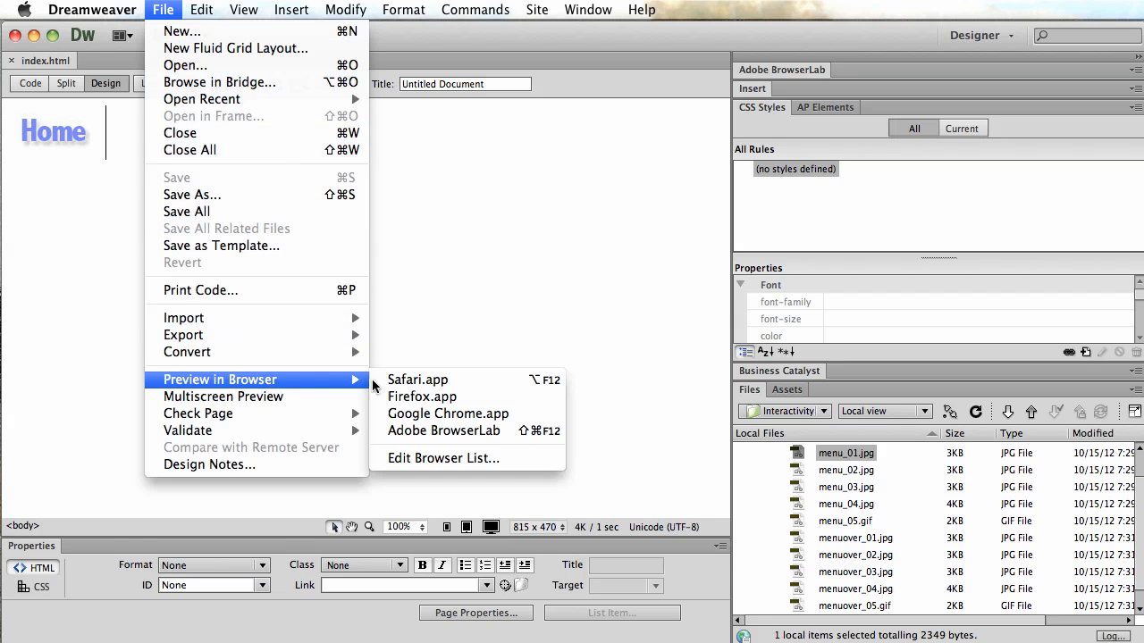
{"action": "left_click", "coordinate": [413, 413]}
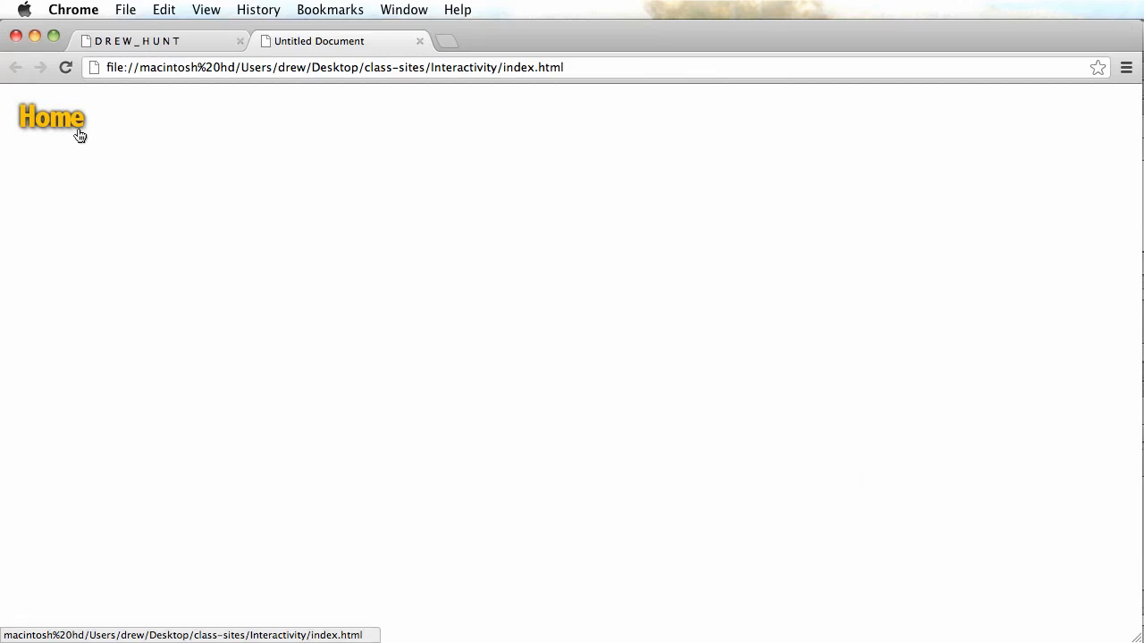
{"action": "left_click", "coordinate": [52, 119]}
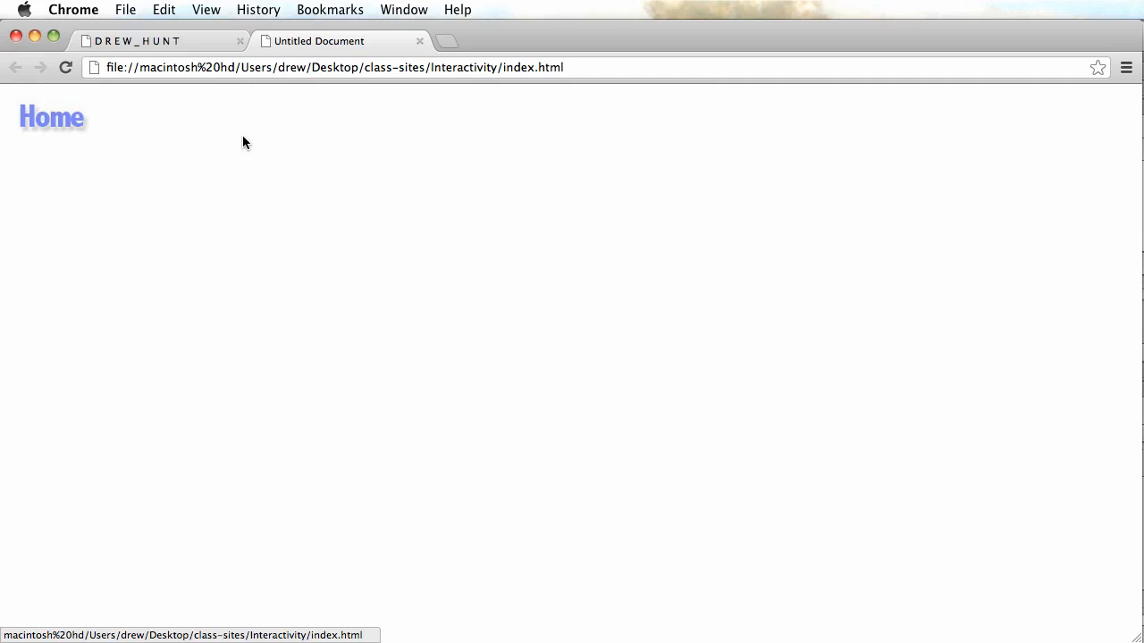
Back in Dreamweaver, insert a second rollover image with images/menu_02.jpg as its original image.
{"action": "key", "text": "super+Tab"}
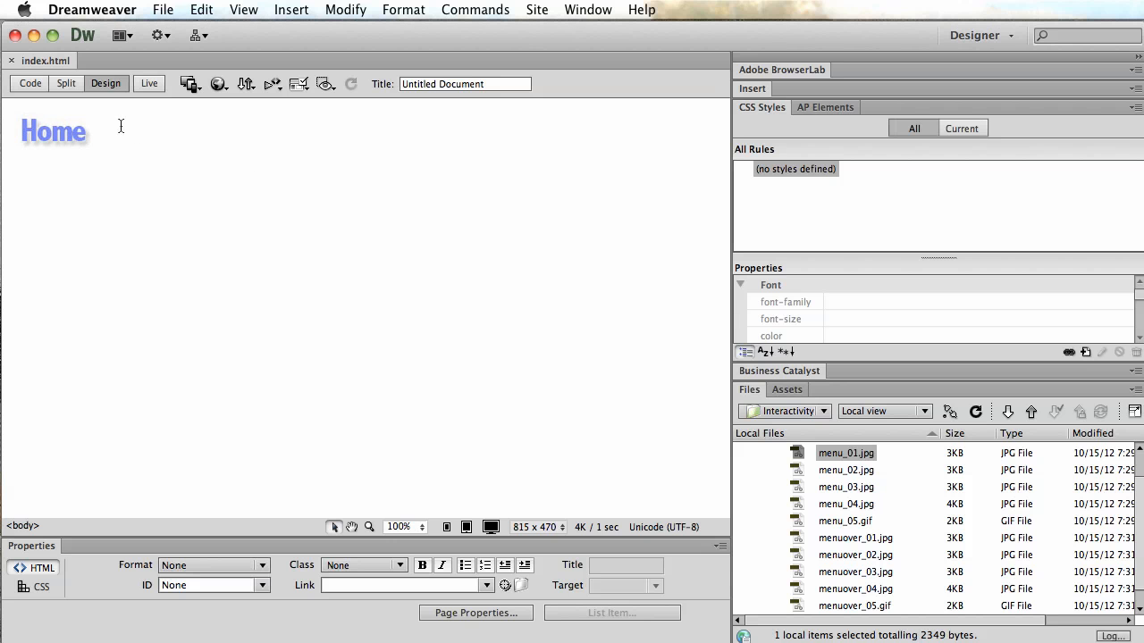
{"action": "left_click", "coordinate": [304, 10]}
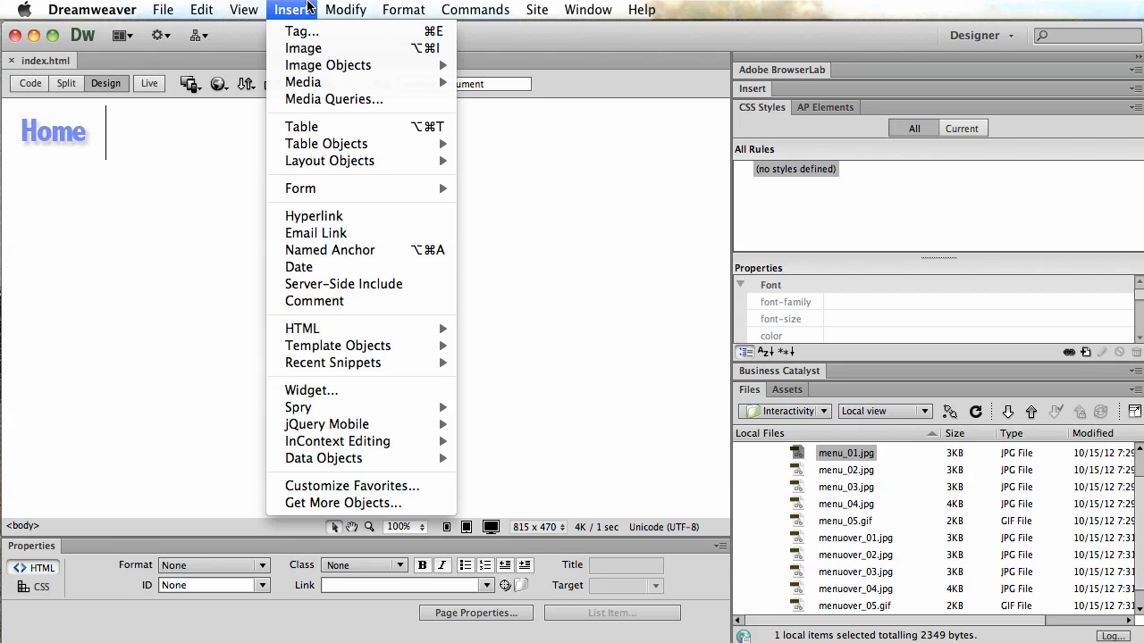
{"action": "mouse_move", "coordinate": [320, 66]}
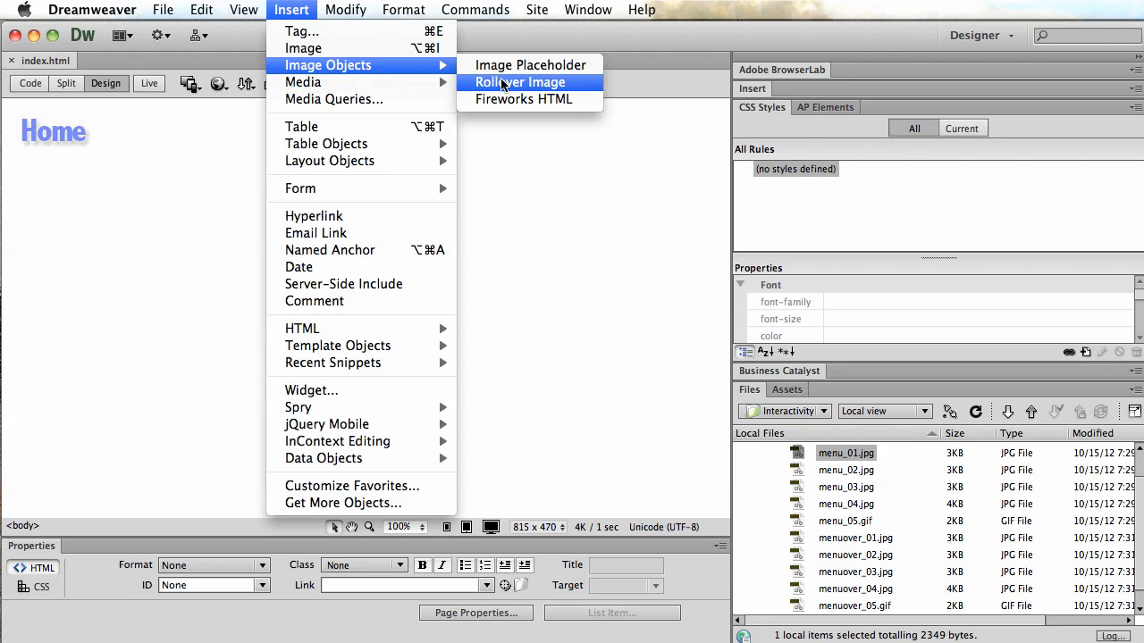
{"action": "left_click", "coordinate": [500, 79]}
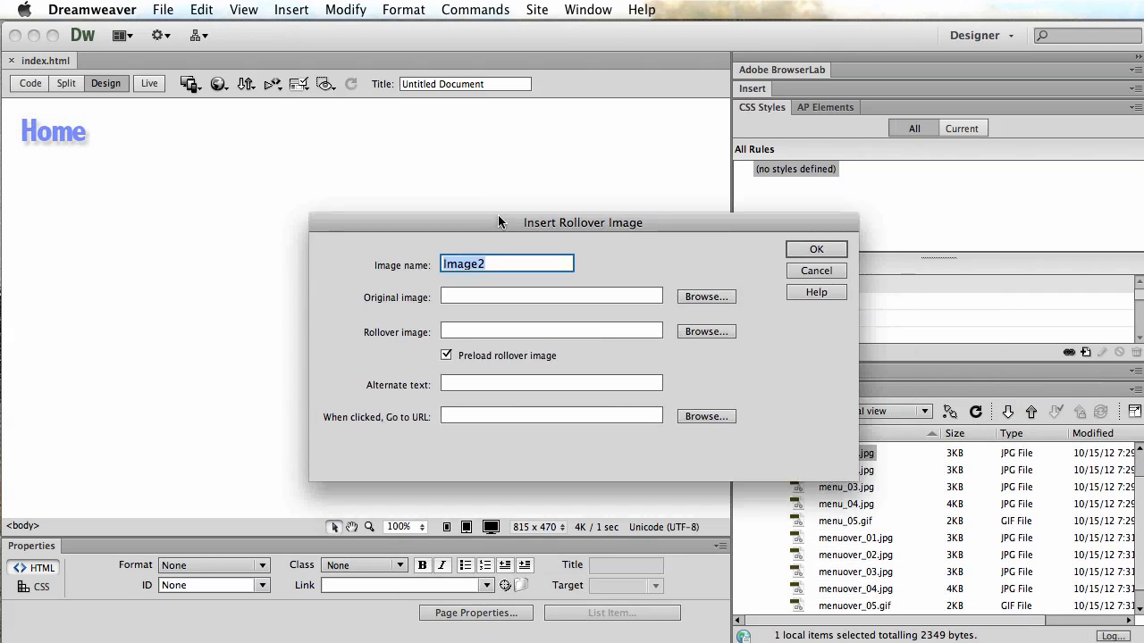
{"action": "left_click", "coordinate": [702, 265]}
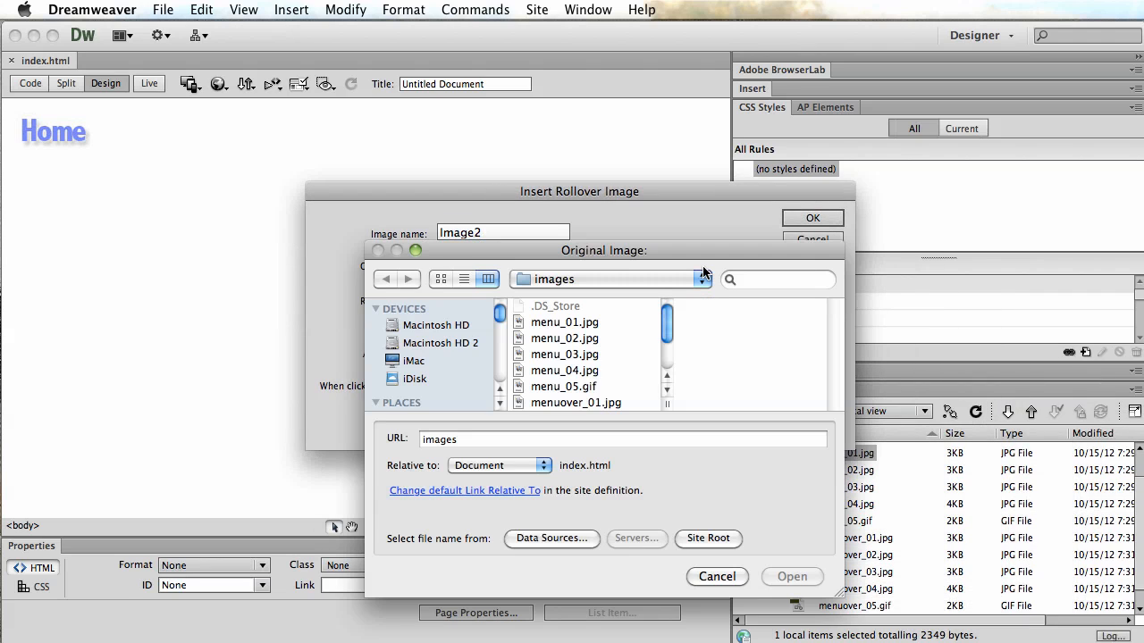
{"action": "left_click", "coordinate": [577, 339]}
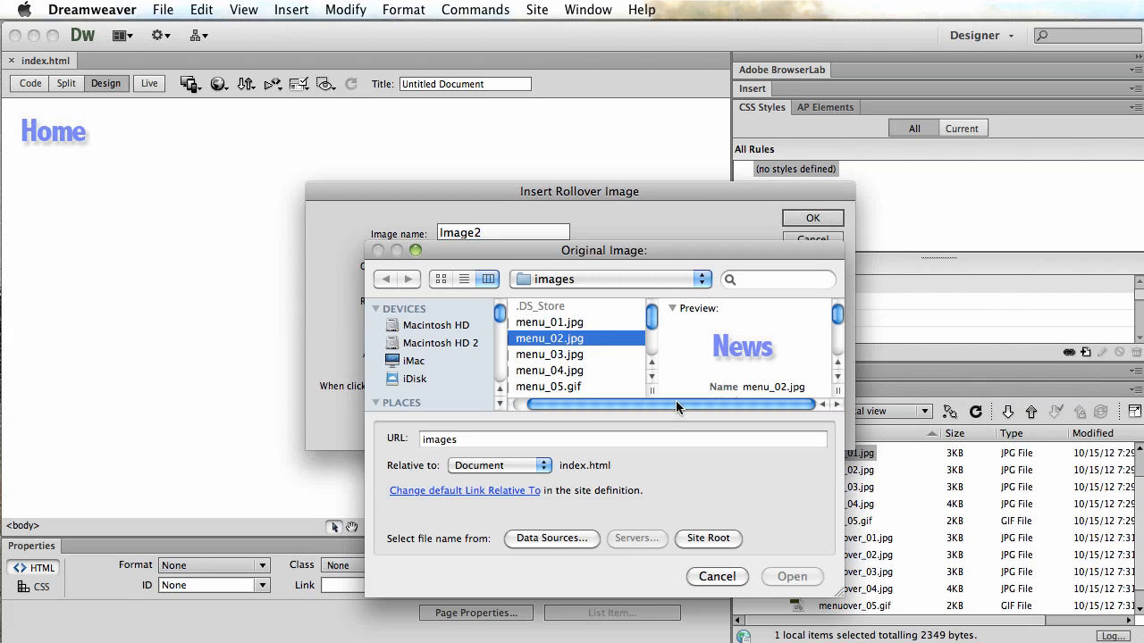
{"action": "left_click", "coordinate": [791, 576]}
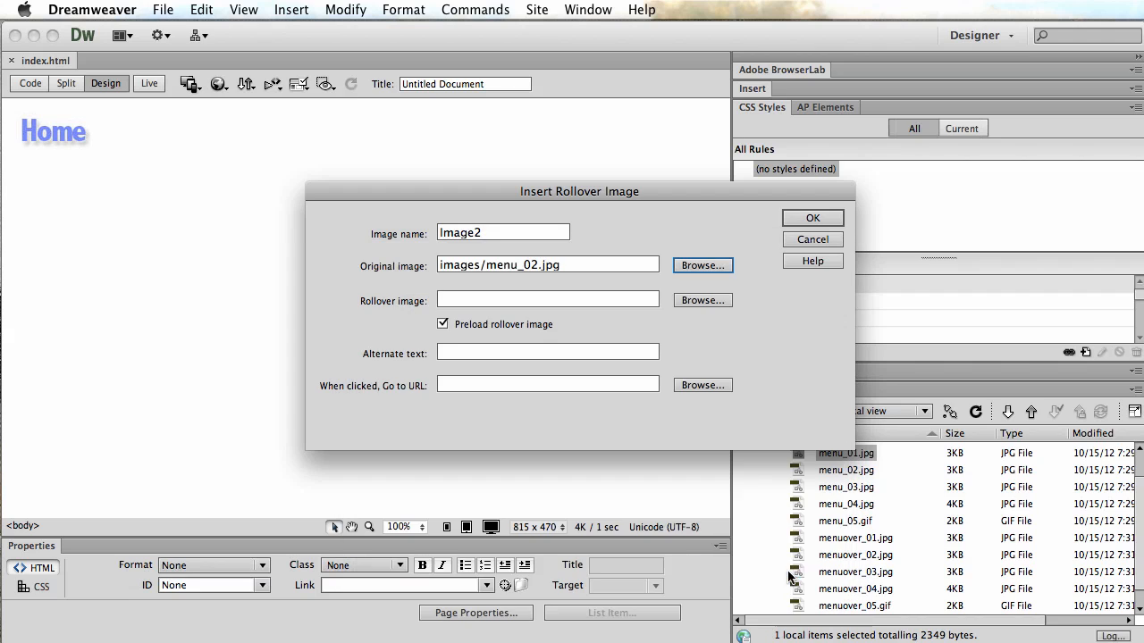
Set the rollover image to images/menuover_02.jpg.
{"action": "left_click", "coordinate": [715, 300]}
{"action": "scroll", "coordinate": [605, 340], "scroll_direction": "down", "scroll_amount": 1}
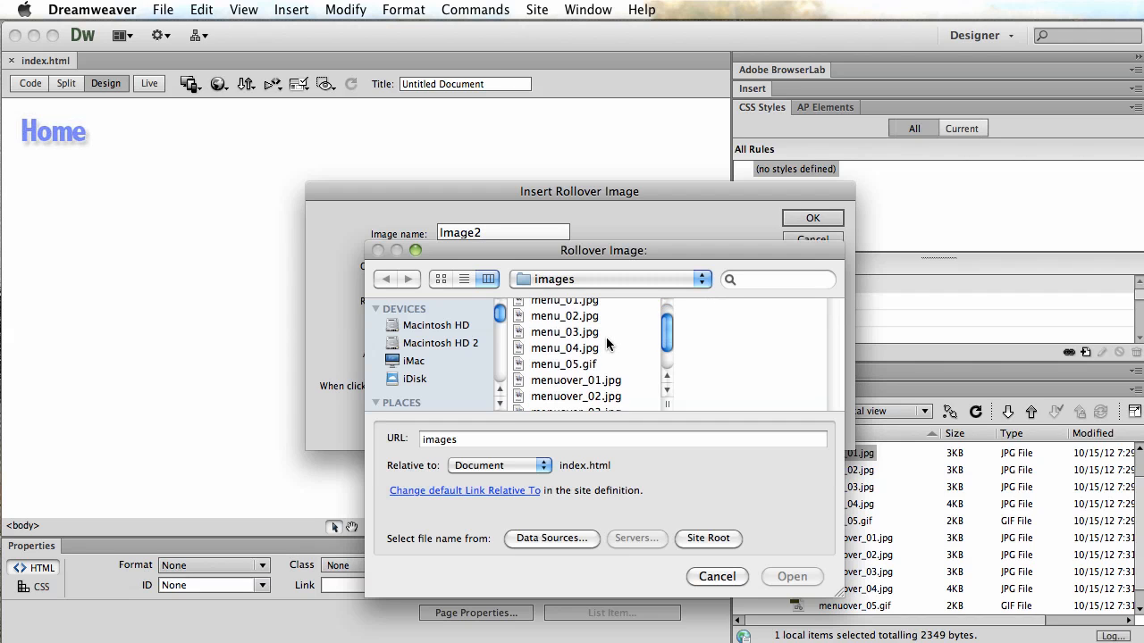
{"action": "left_click", "coordinate": [558, 396]}
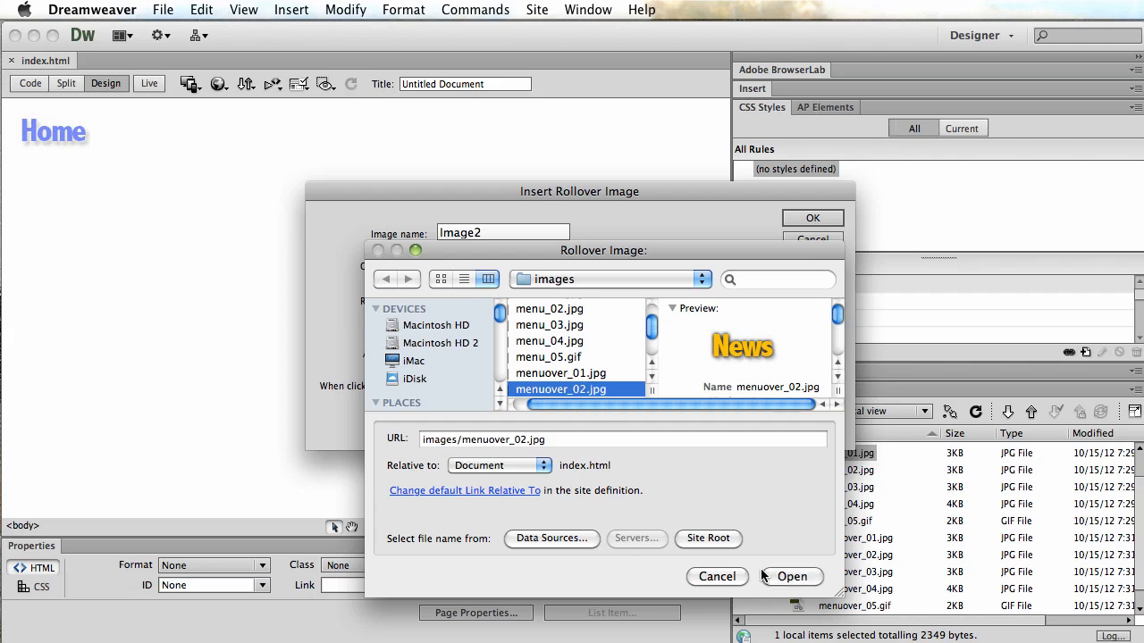
{"action": "left_click", "coordinate": [767, 576]}
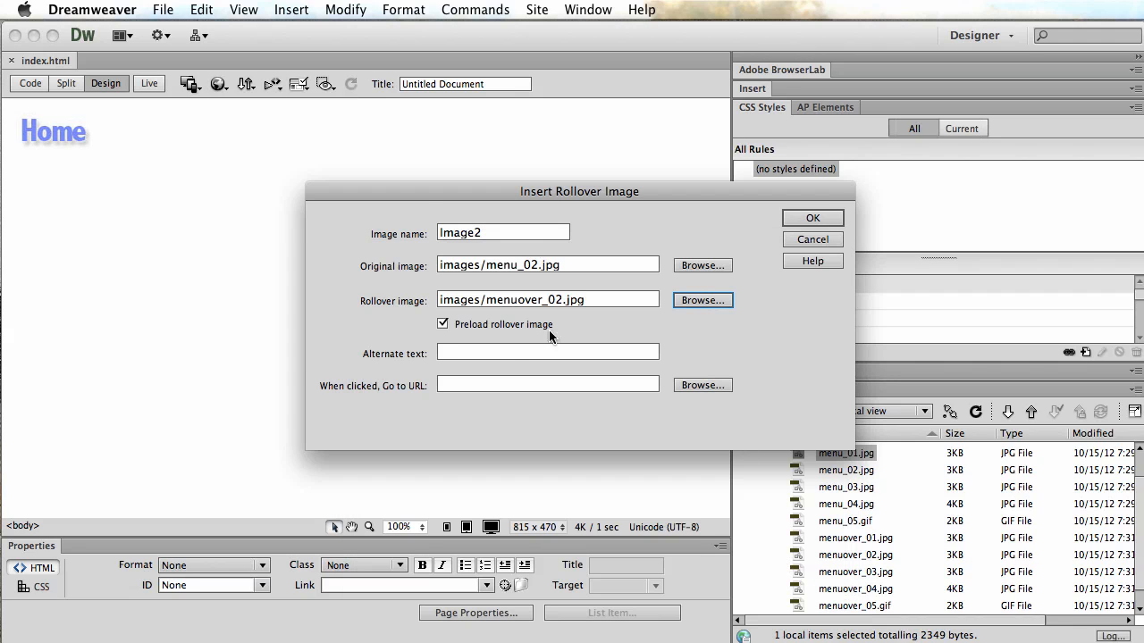
Enter news link as the alternate text and confirm the rollover image.
{"action": "left_click", "coordinate": [502, 352]}
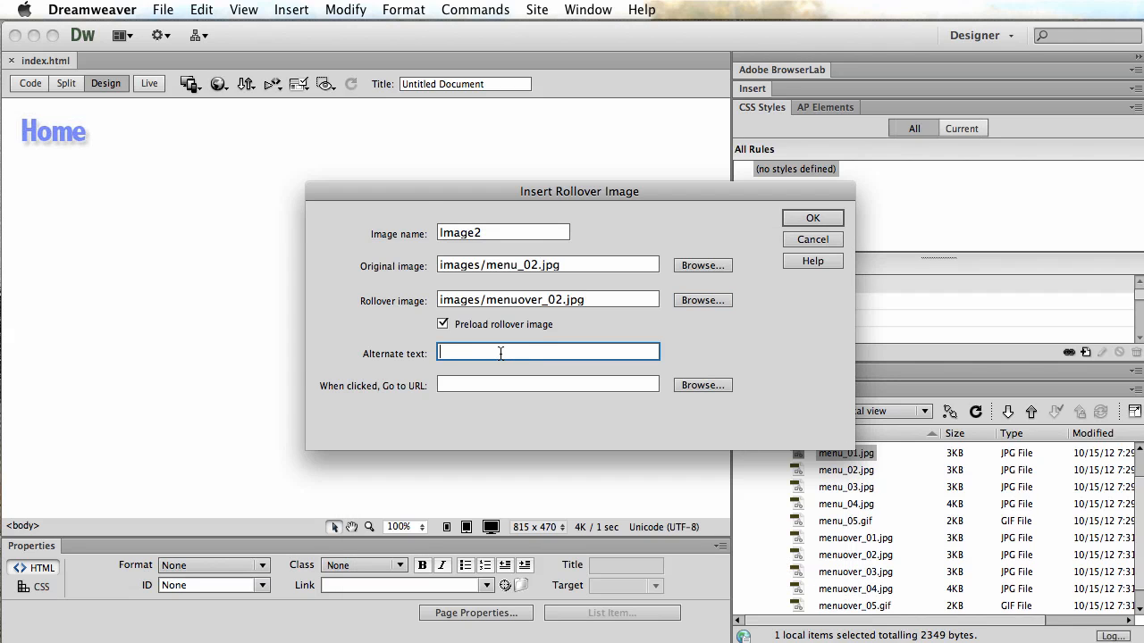
{"action": "type", "text": "me"}
{"action": "key", "text": "BackSpace"}
{"action": "left_click", "coordinate": [491, 386]}
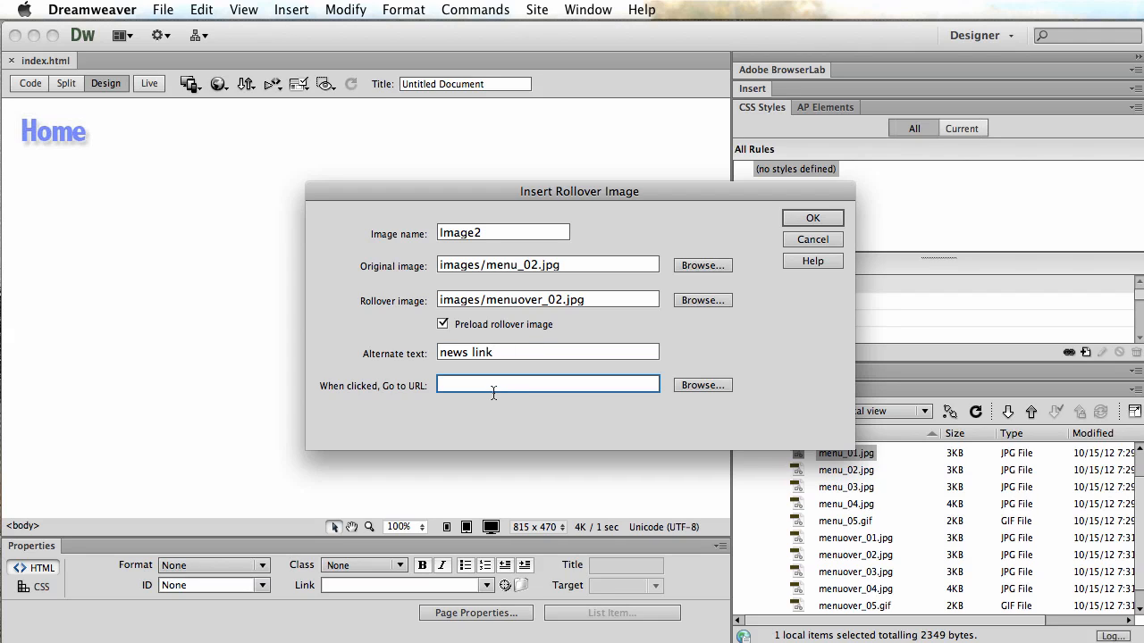
{"action": "left_click", "coordinate": [811, 219]}
Remove the gap between the Home and News buttons.
{"action": "left_click", "coordinate": [263, 147]}
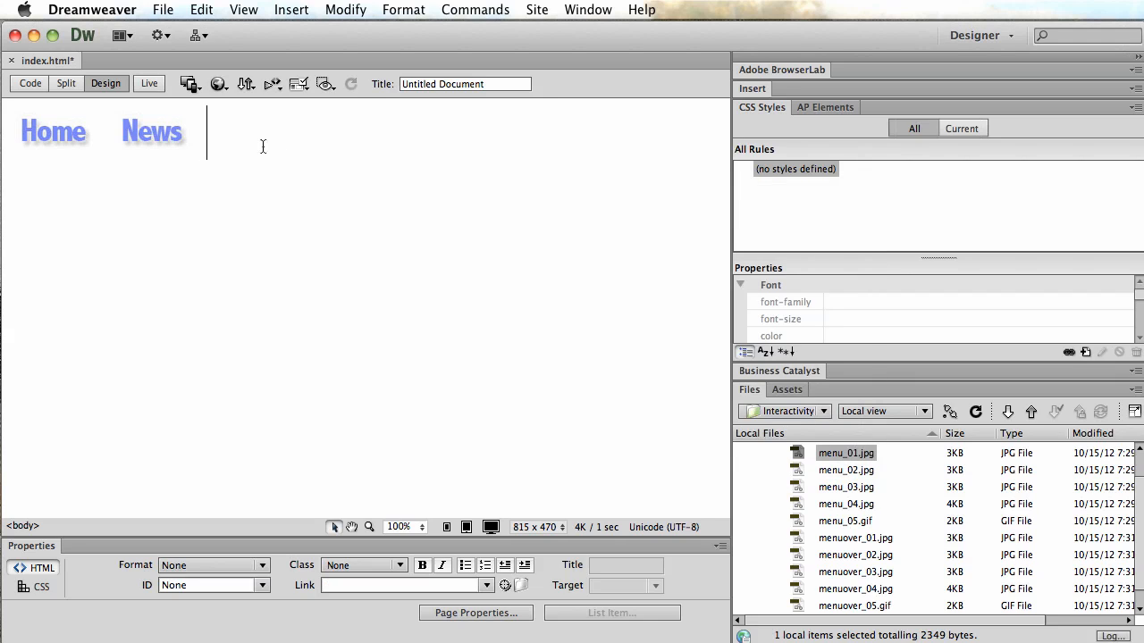
{"action": "left_click", "coordinate": [163, 137]}
{"action": "left_click", "coordinate": [203, 144]}
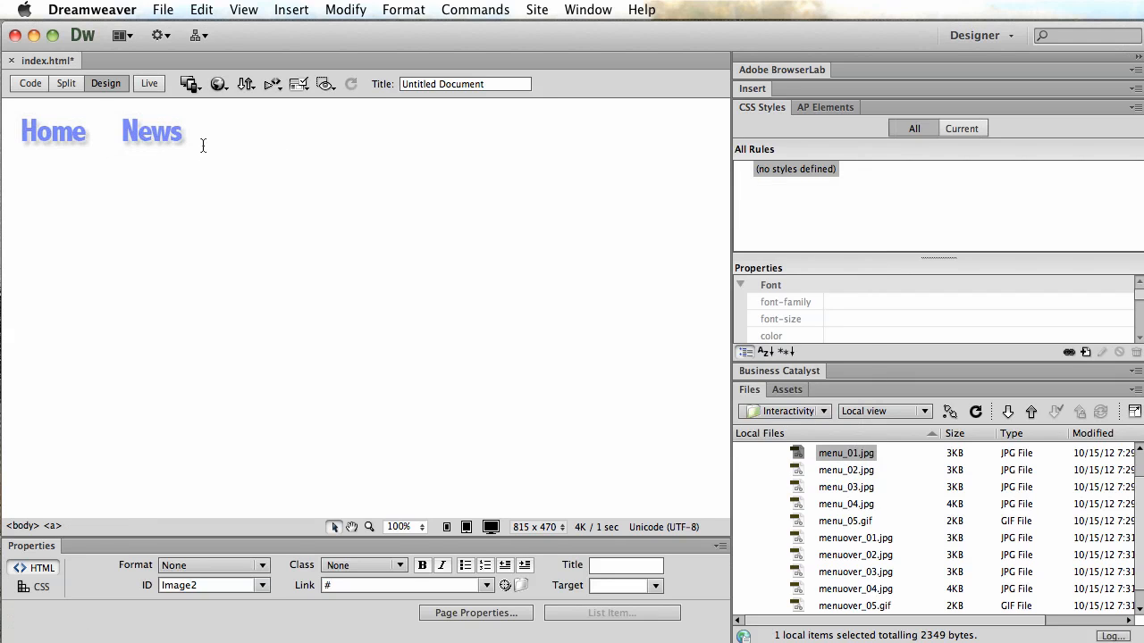
{"action": "left_click", "coordinate": [163, 135]}
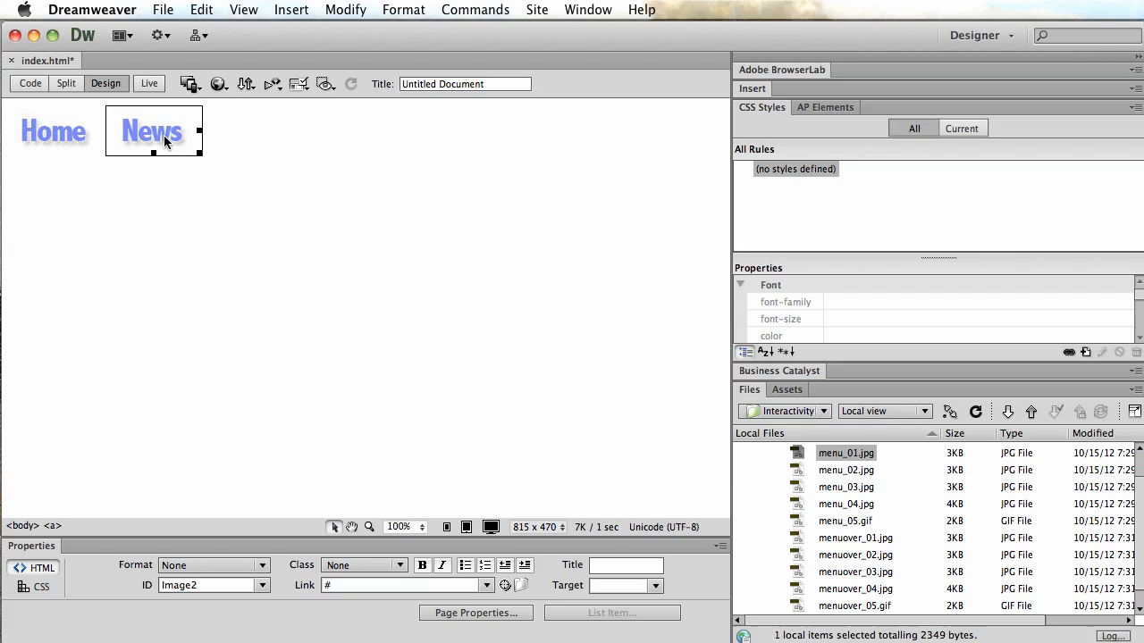
{"action": "left_click", "coordinate": [226, 154]}
{"action": "key", "text": "BackSpace"}
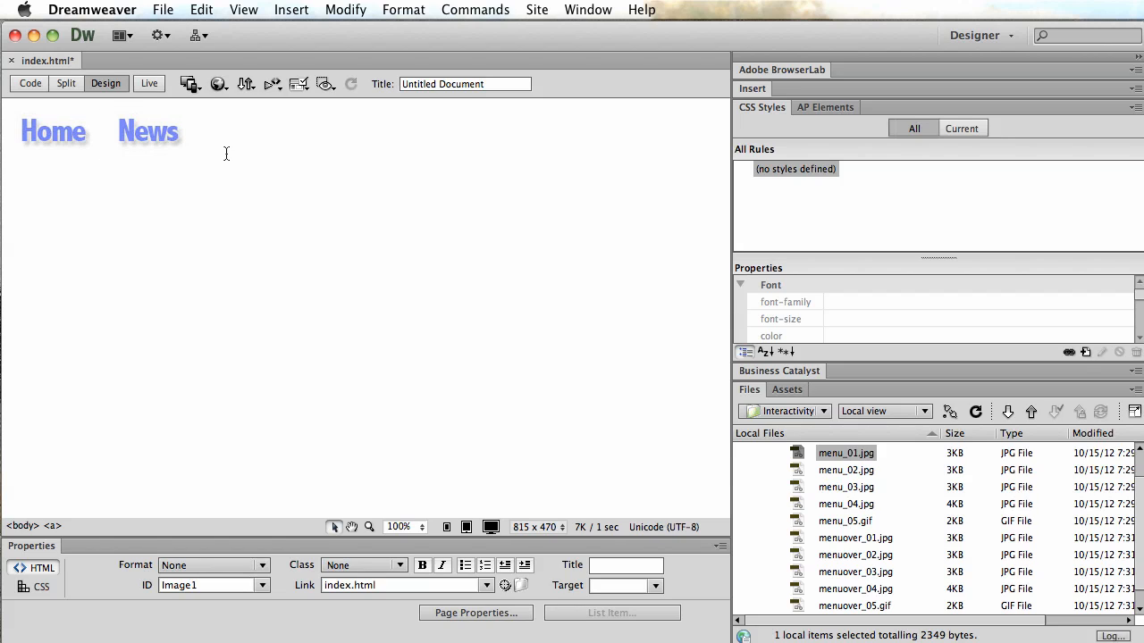
Review the News button's image settings and save the page.
{"action": "left_click", "coordinate": [247, 153]}
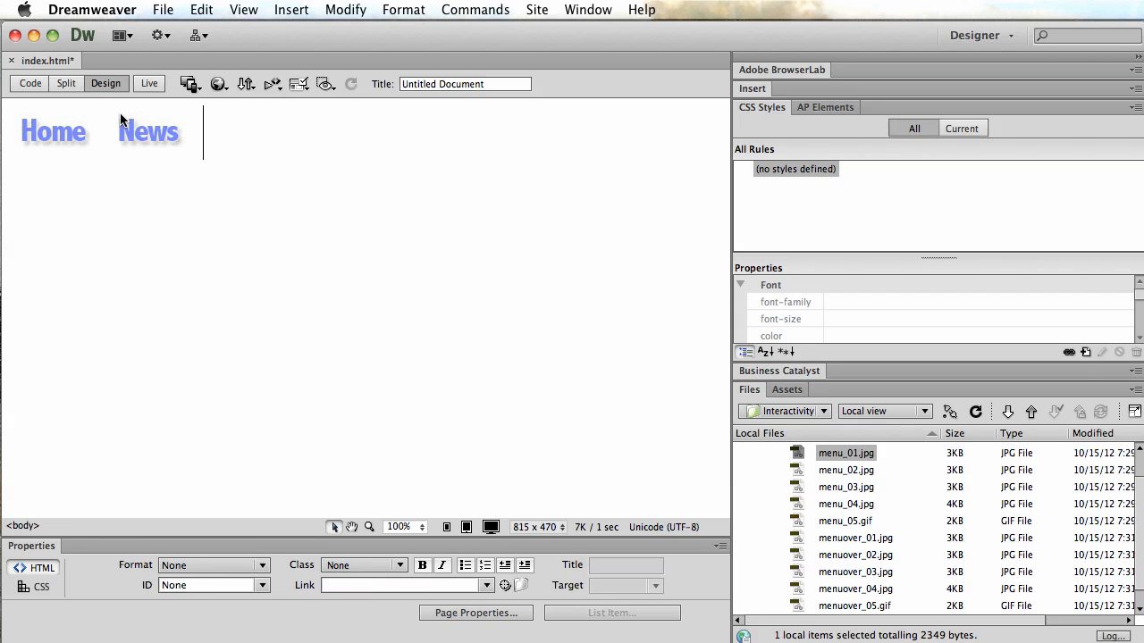
{"action": "left_click", "coordinate": [157, 129]}
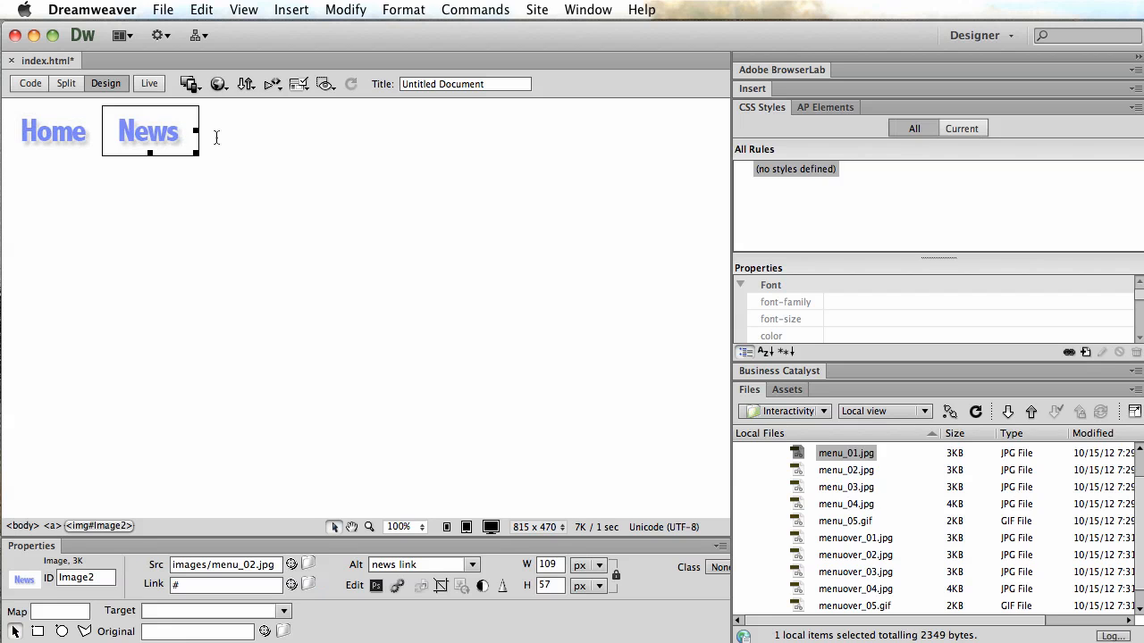
{"action": "left_click", "coordinate": [216, 137]}
{"action": "left_click", "coordinate": [154, 129]}
{"action": "left_click", "coordinate": [231, 586]}
{"action": "left_click", "coordinate": [188, 291]}
{"action": "left_click", "coordinate": [162, 9]}
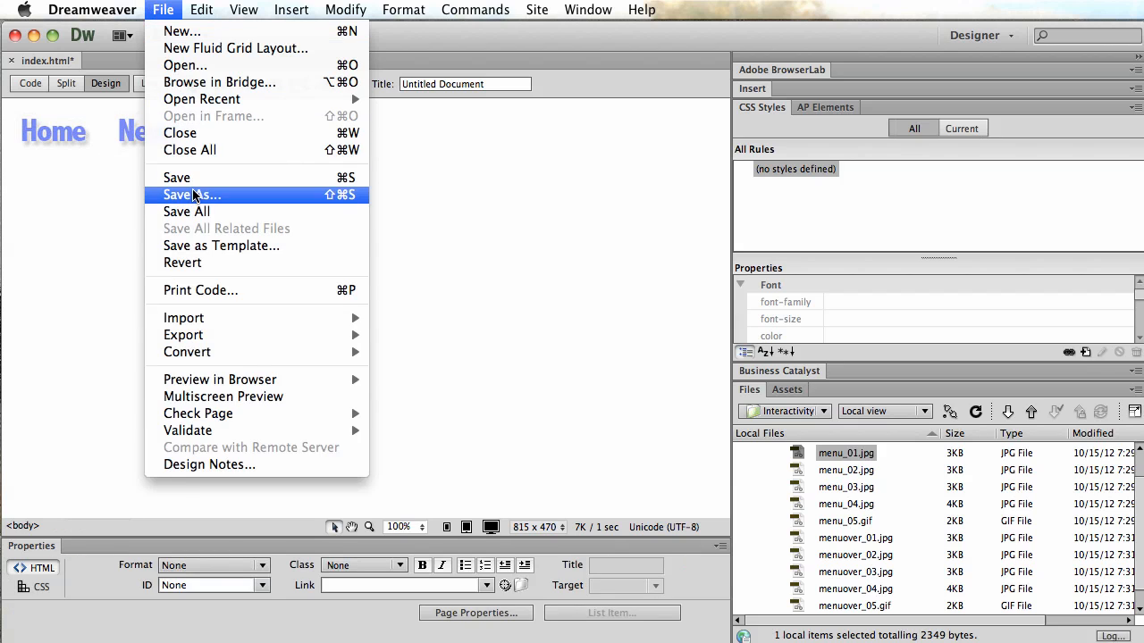
{"action": "left_click", "coordinate": [179, 178]}
Preview the page in Google Chrome and test the News button's rollover.
{"action": "left_click", "coordinate": [165, 10]}
{"action": "mouse_move", "coordinate": [250, 386]}
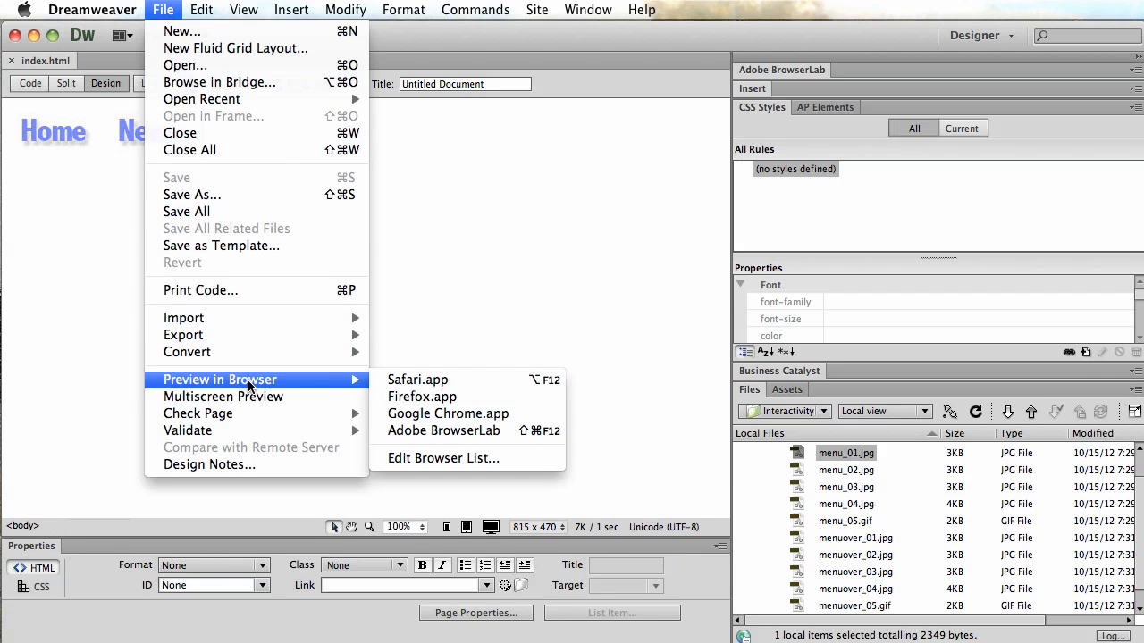
{"action": "left_click", "coordinate": [438, 411]}
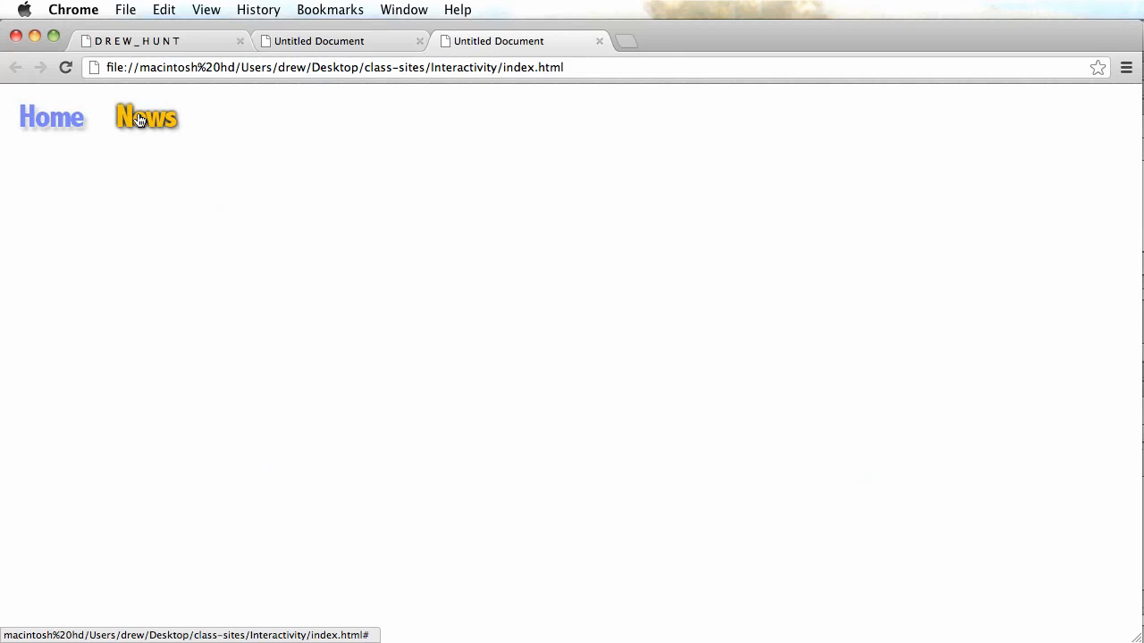
{"action": "key", "text": "super+Tab"}
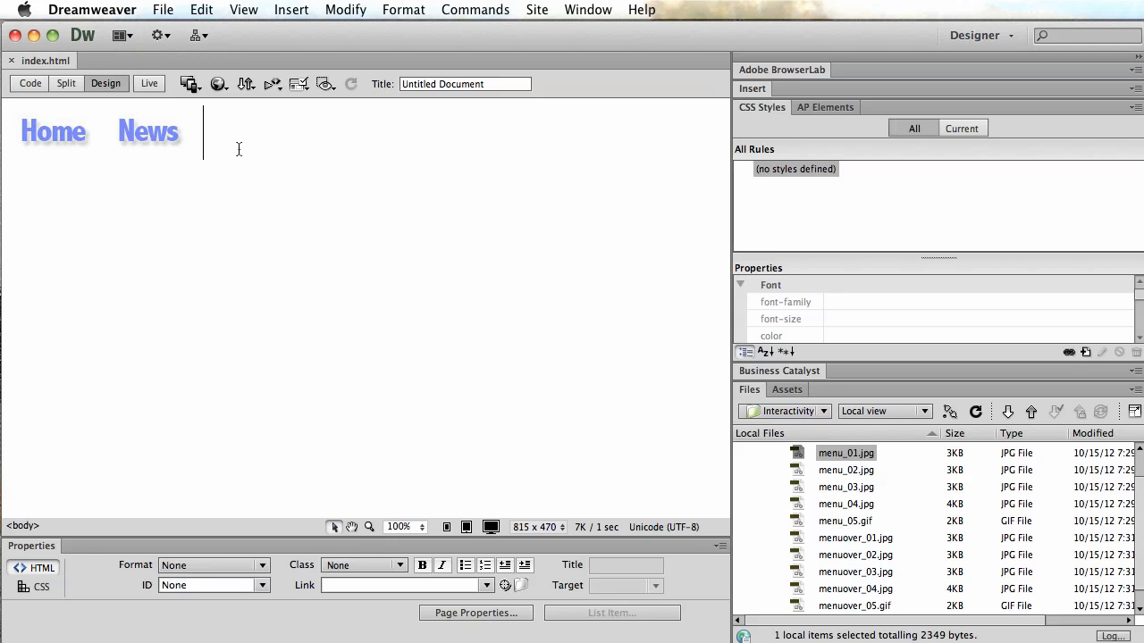
Insert a line break before the News button so it sits below Home.
{"action": "left_click", "coordinate": [183, 141]}
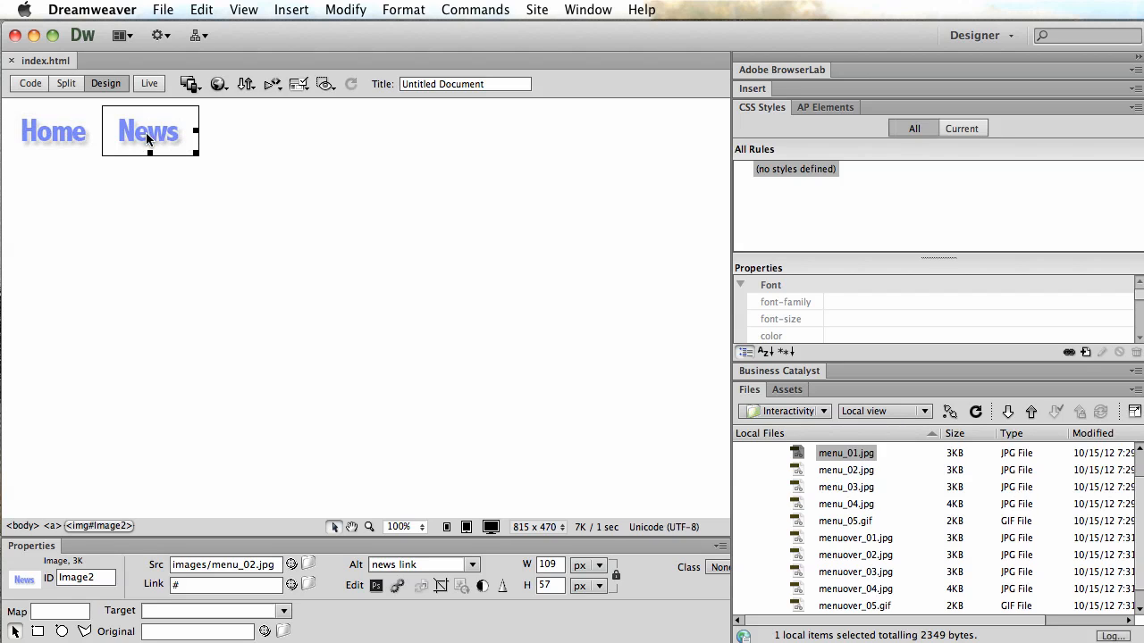
{"action": "key", "text": "Right"}
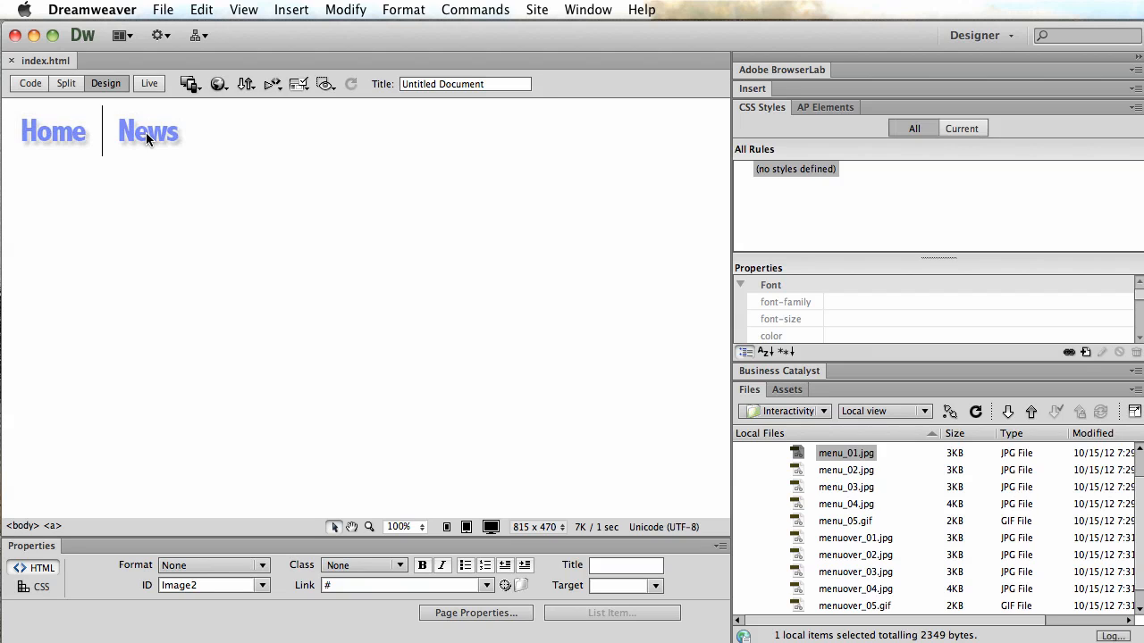
{"action": "key", "text": "Return"}
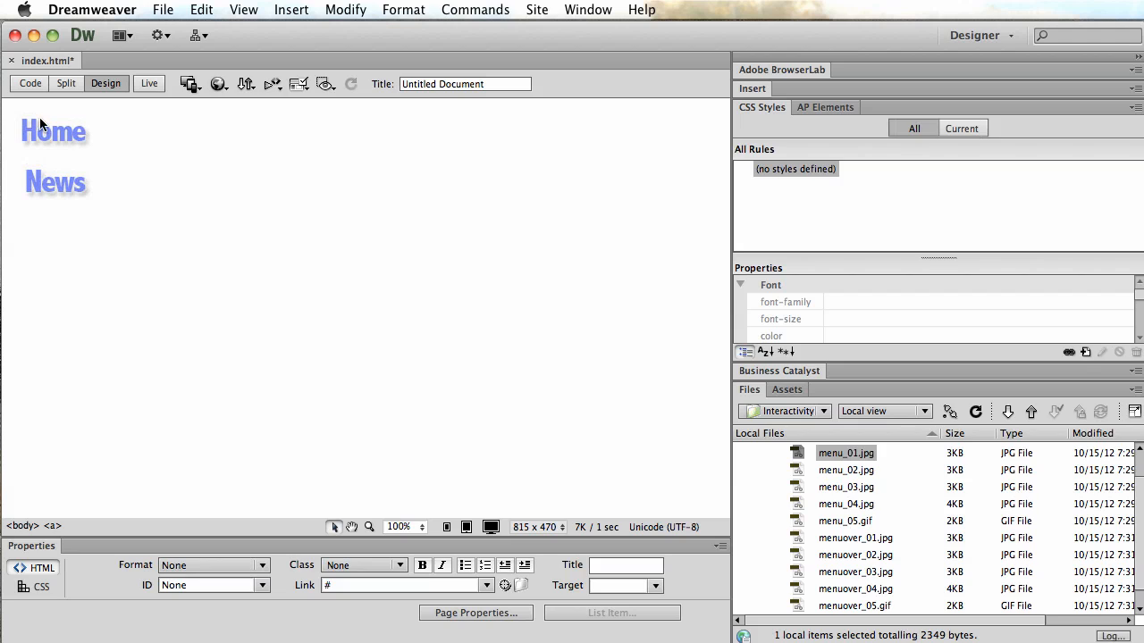
Inspect the Home and News button images' properties.
{"action": "left_click", "coordinate": [50, 142]}
{"action": "left_click", "coordinate": [44, 179]}
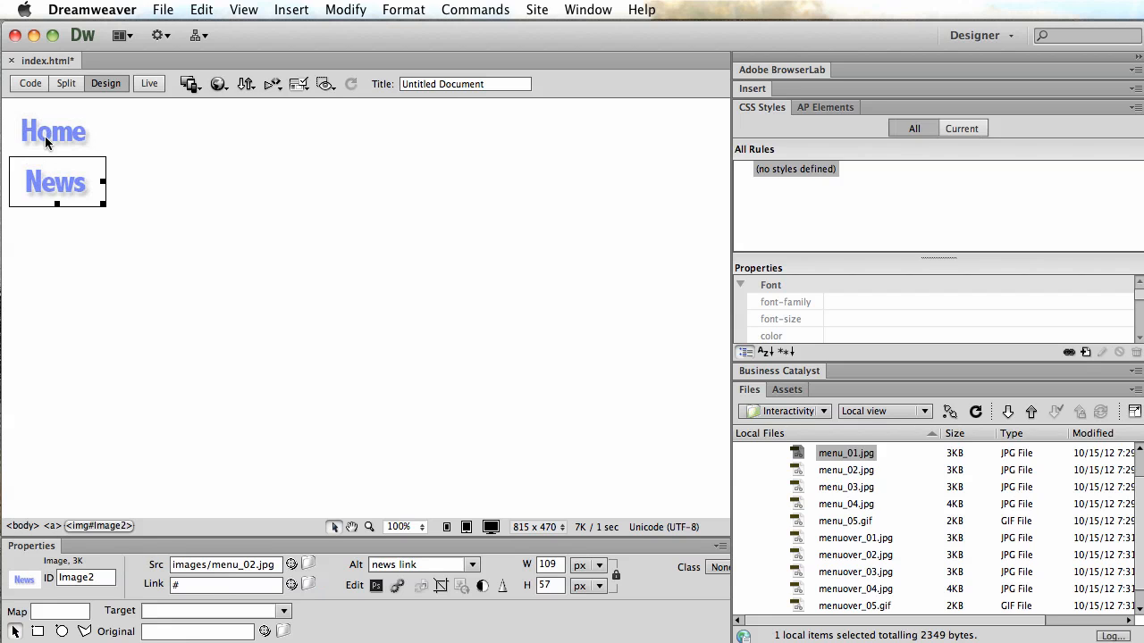
{"action": "left_click", "coordinate": [45, 136]}
{"action": "left_click", "coordinate": [45, 171]}
{"action": "left_click", "coordinate": [45, 138]}
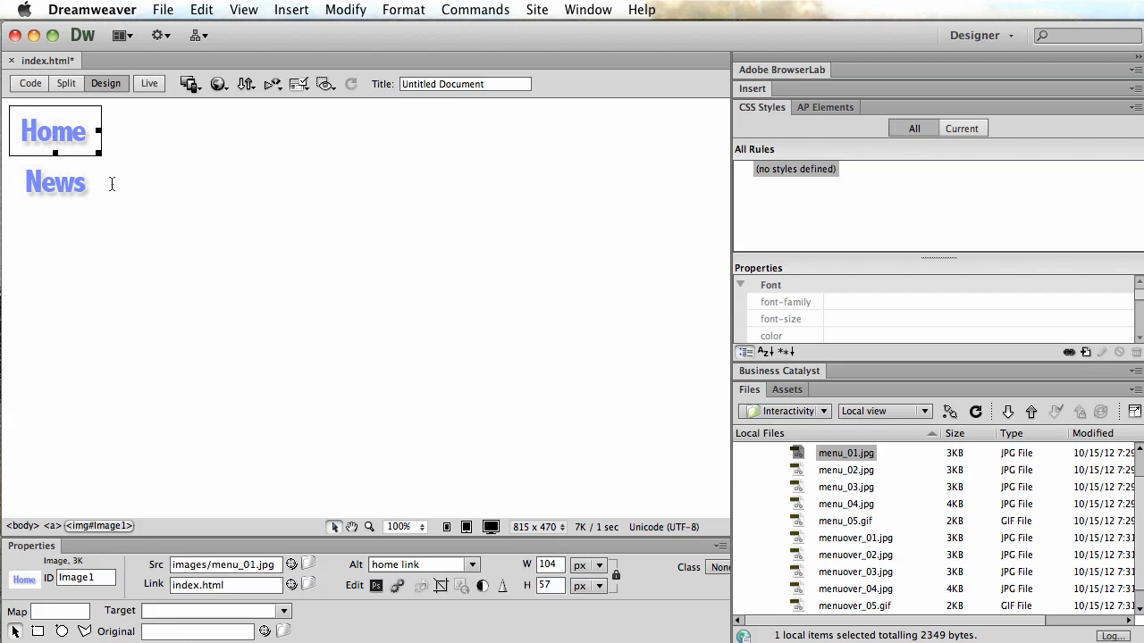
{"action": "left_click", "coordinate": [72, 188]}
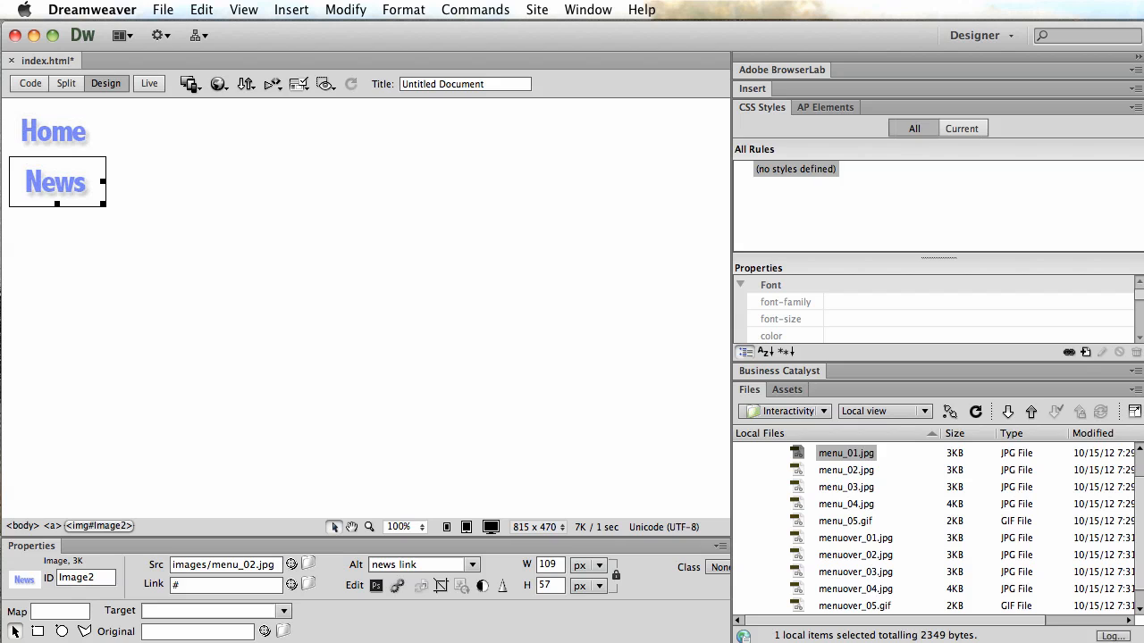
{"action": "key", "text": "super+Tab"}
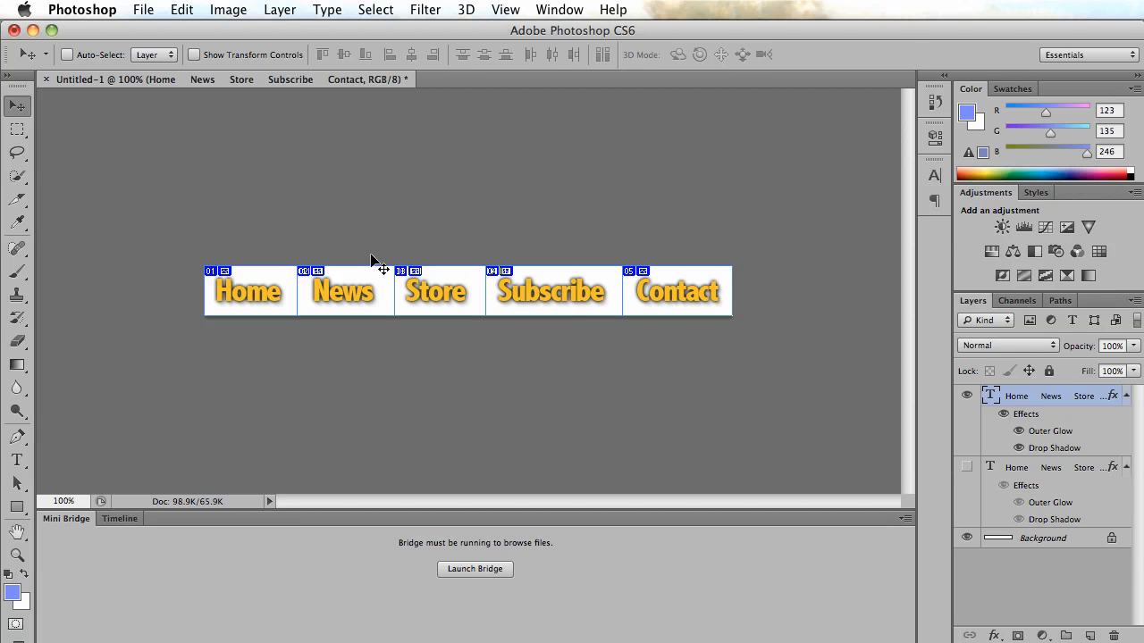
{"action": "key", "text": "super+Tab"}
{"action": "left_click", "coordinate": [208, 194]}
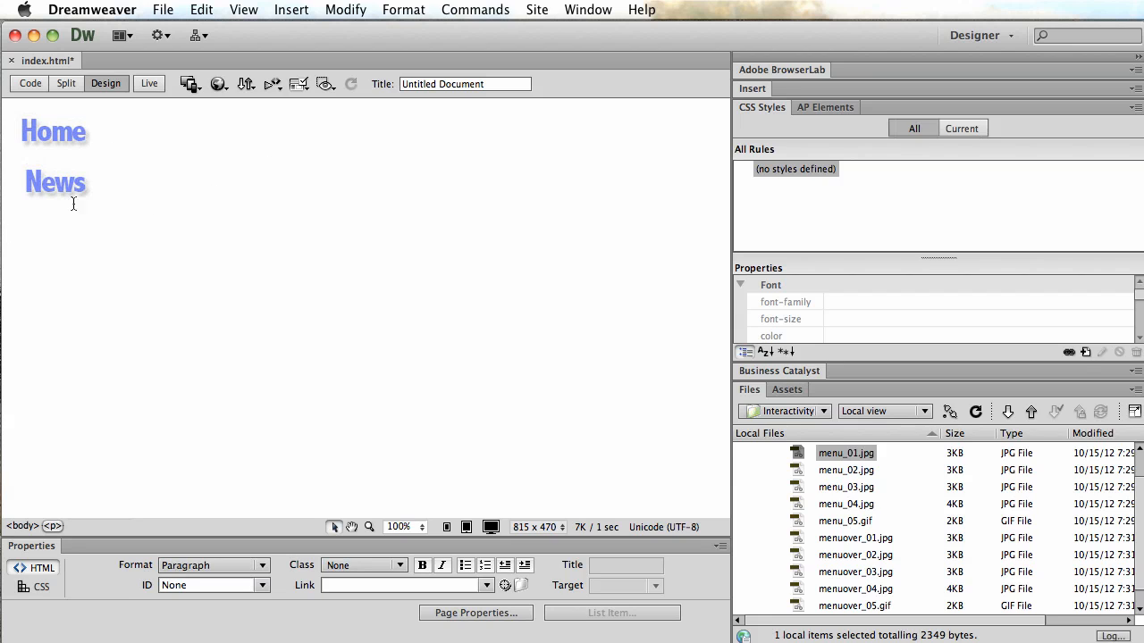
{"action": "left_click", "coordinate": [293, 9]}
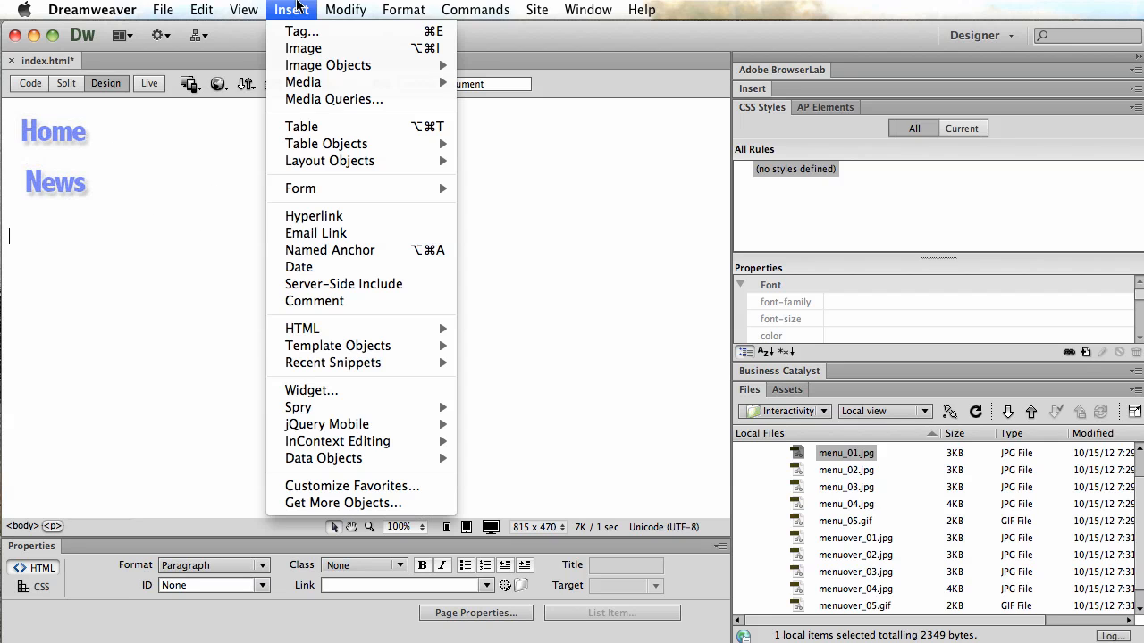
{"action": "mouse_move", "coordinate": [329, 65]}
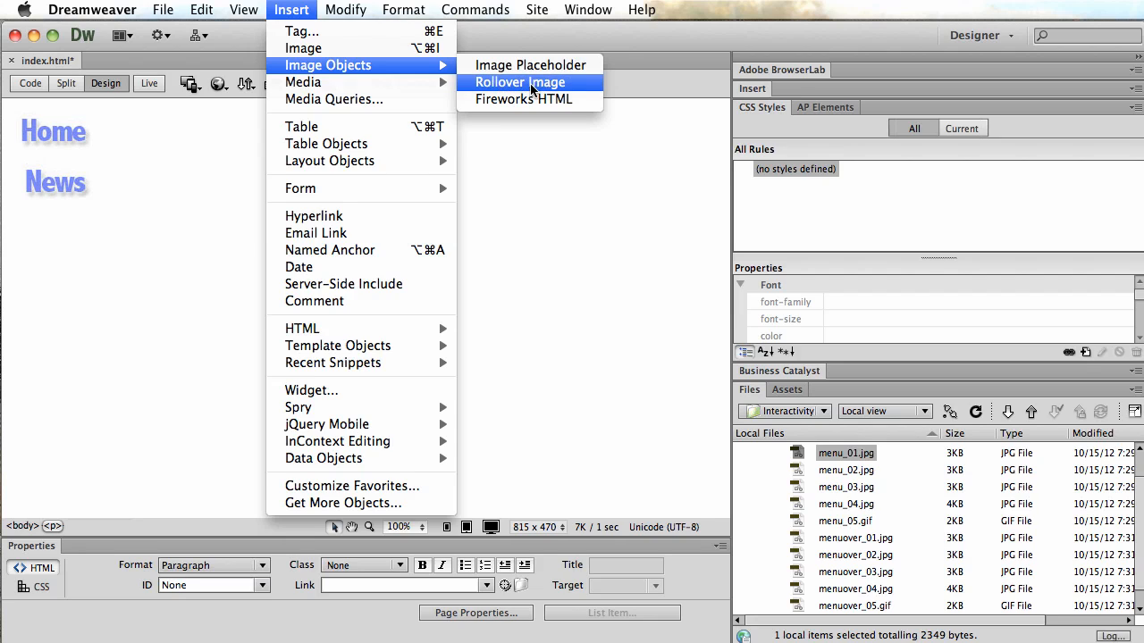
{"action": "left_click", "coordinate": [605, 259]}
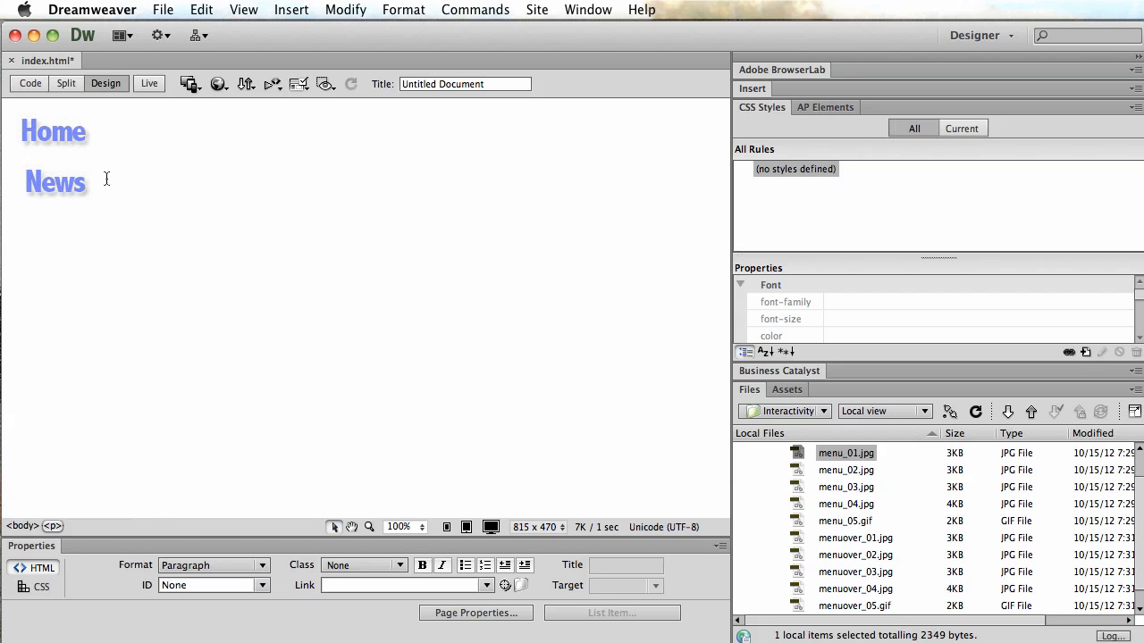
{"action": "left_click", "coordinate": [63, 185]}
{"action": "left_click", "coordinate": [196, 167]}
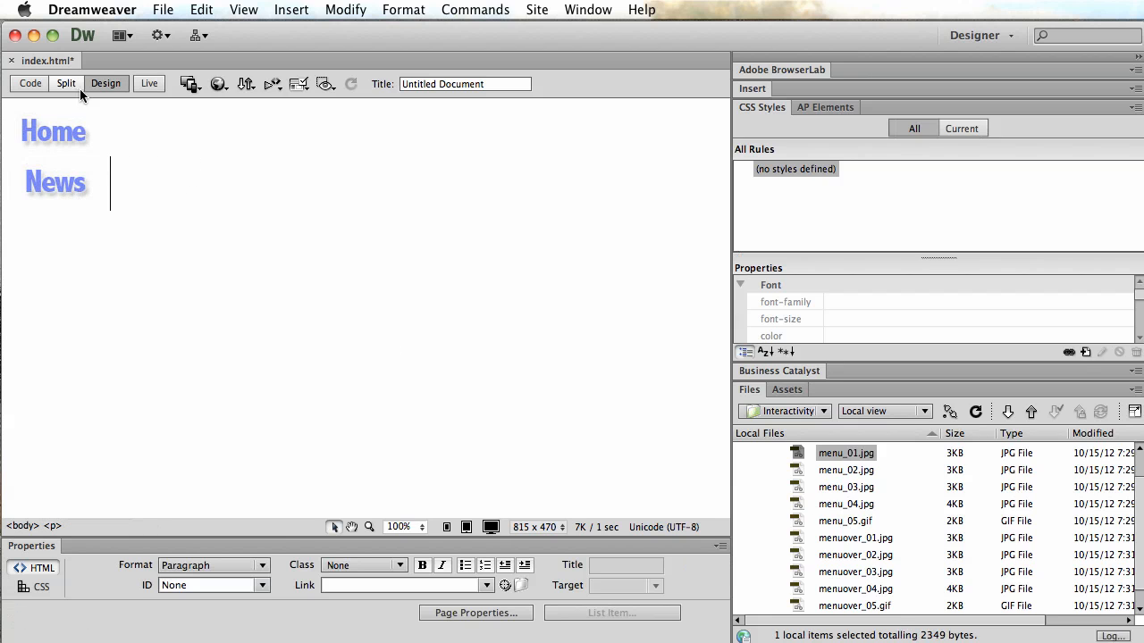
Examine the page's generated rollover code in Code view.
{"action": "left_click", "coordinate": [30, 83]}
{"action": "scroll", "coordinate": [308, 254], "scroll_direction": "up", "scroll_amount": 5}
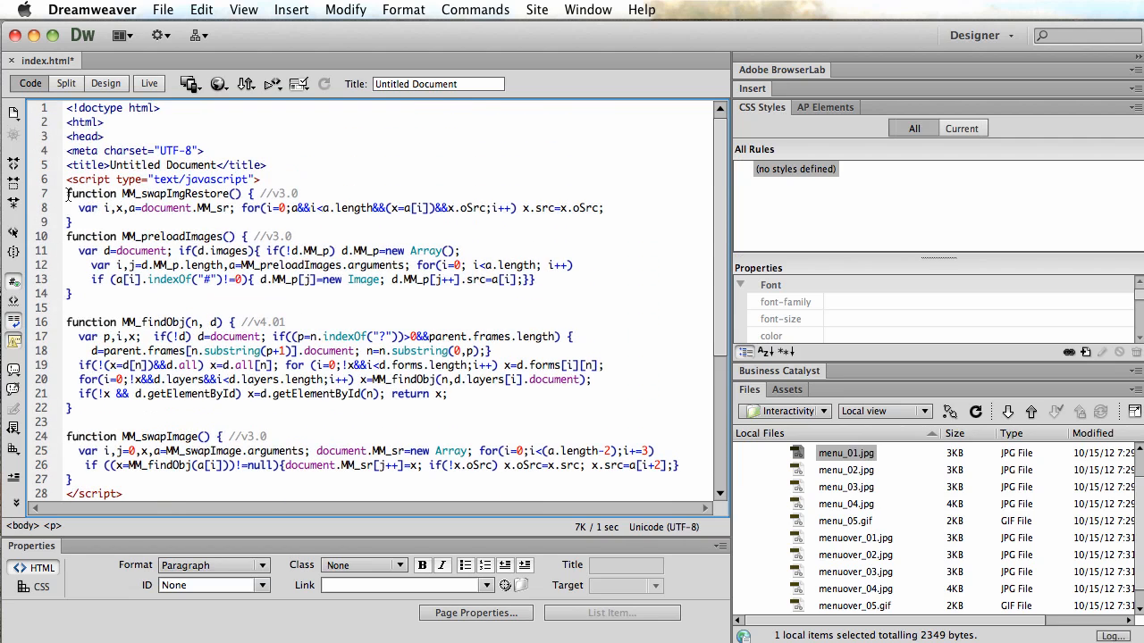
{"action": "left_click_drag", "start_coordinate": [66, 193], "coordinate": [396, 501]}
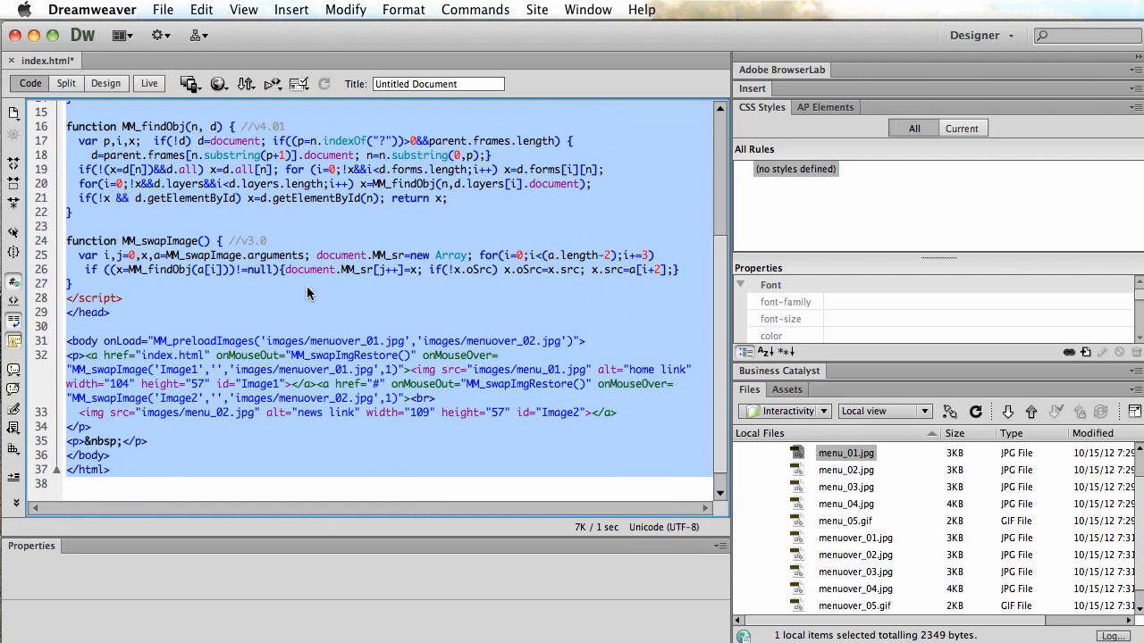
{"action": "left_click", "coordinate": [228, 356]}
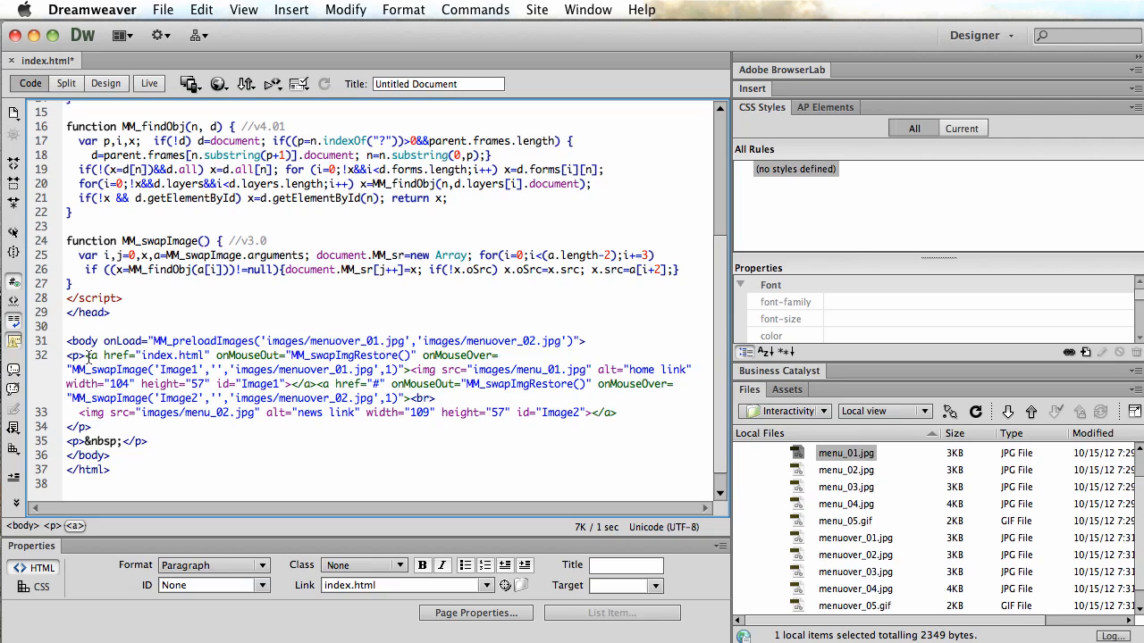
{"action": "left_click_drag", "start_coordinate": [85, 355], "coordinate": [391, 443]}
{"action": "left_click", "coordinate": [491, 420]}
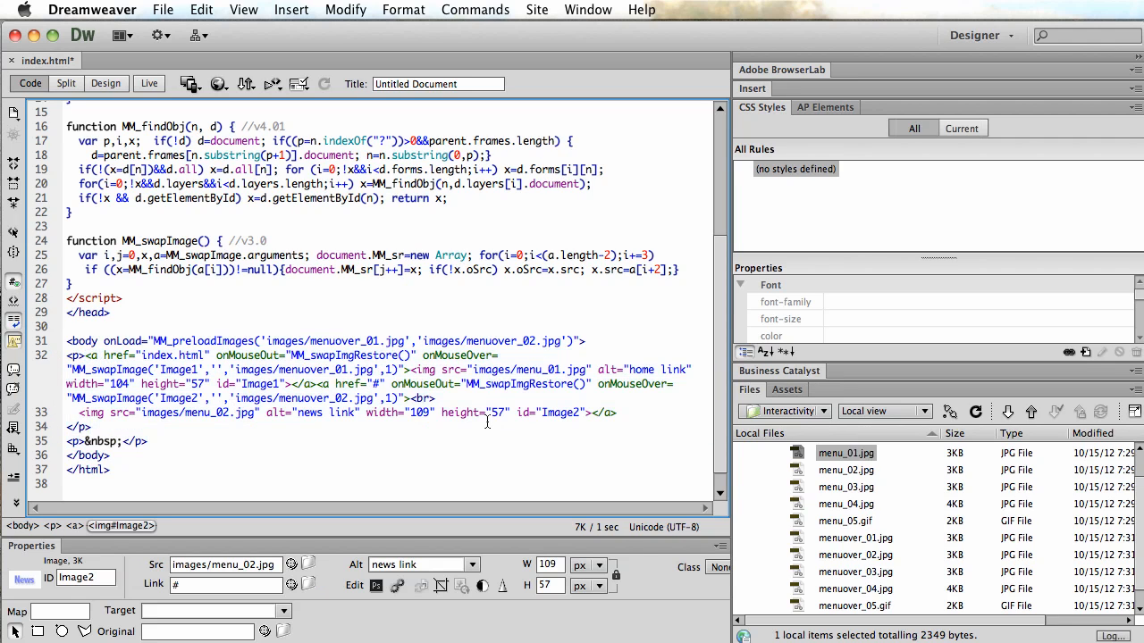